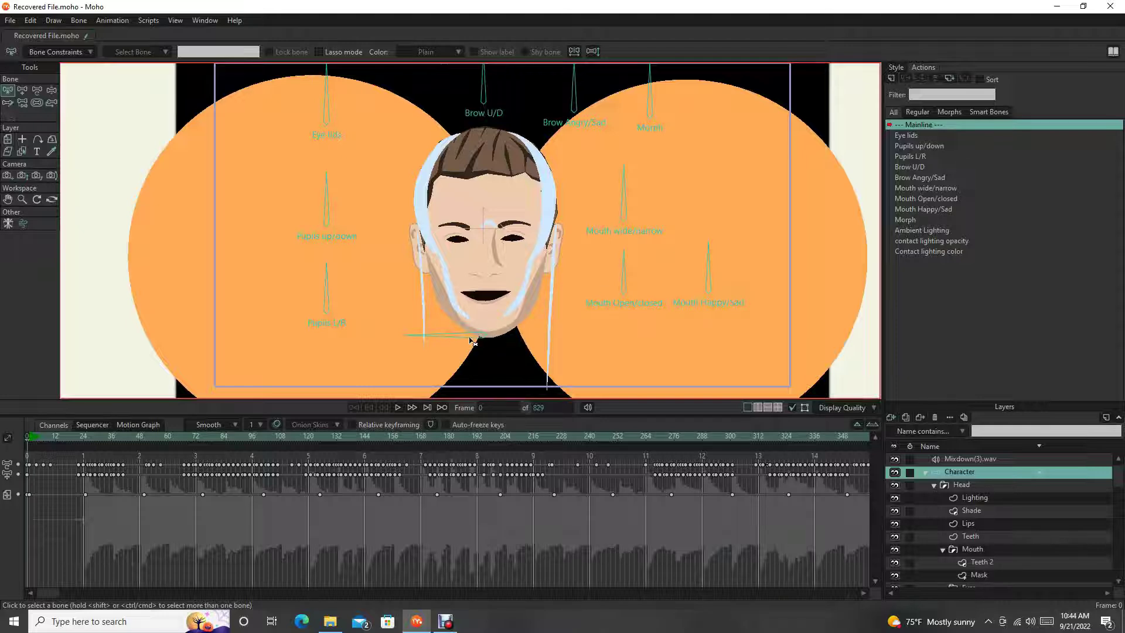
- Select the horizontal head bone at the chin and examine the face rig around it
scroll(472, 340, "up", 3)
scroll(472, 341, "down", 3)
scroll(472, 341, "up", 3)
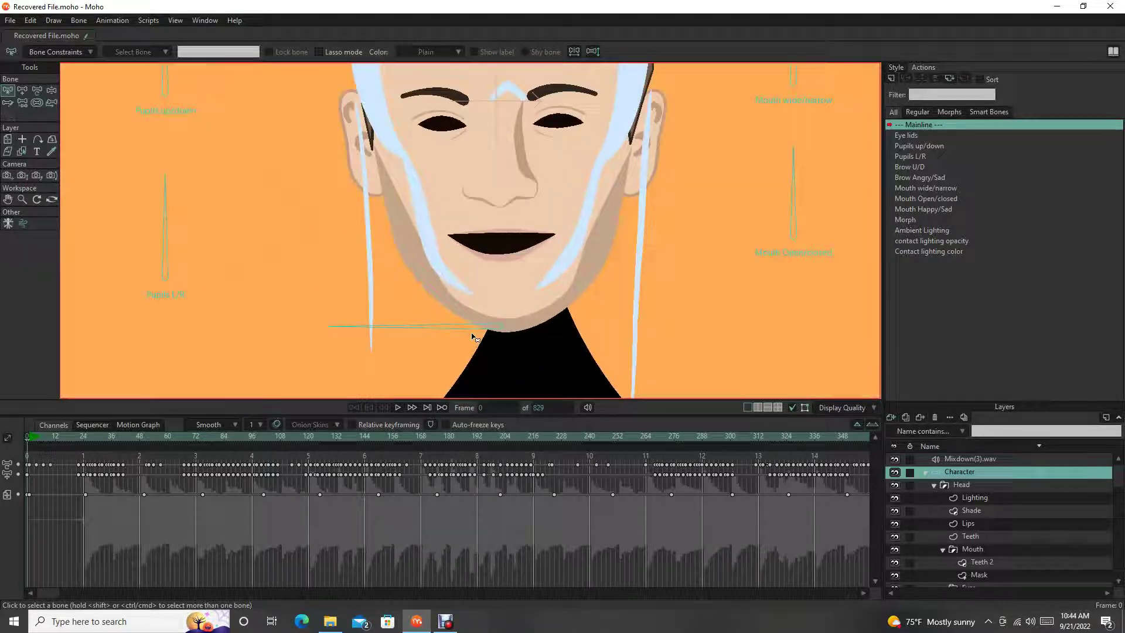
left_click(475, 338)
scroll(511, 292, "down", 3)
scroll(511, 275, "up", 1)
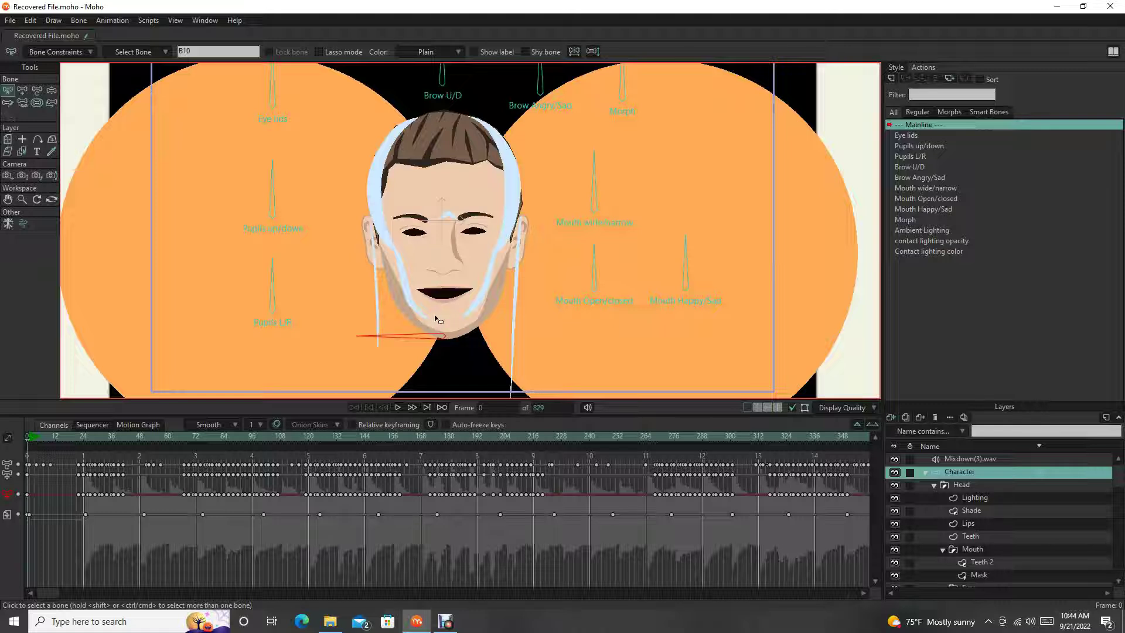
scroll(441, 312, "up", 4)
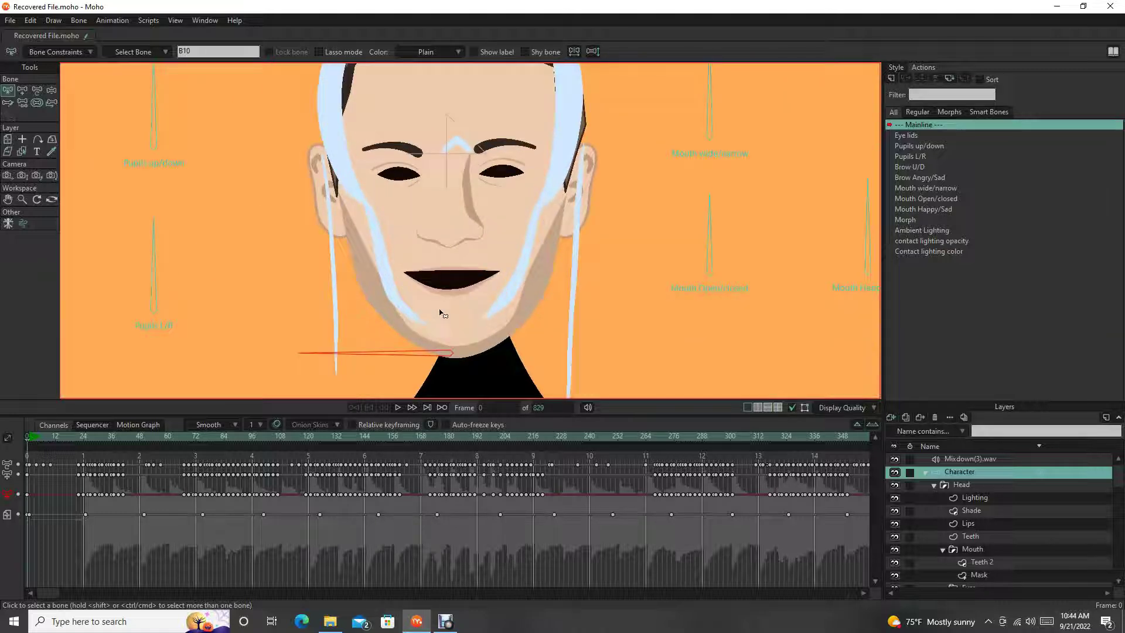
left_click_drag(442, 311, 394, 289)
scroll(393, 284, "down", 3)
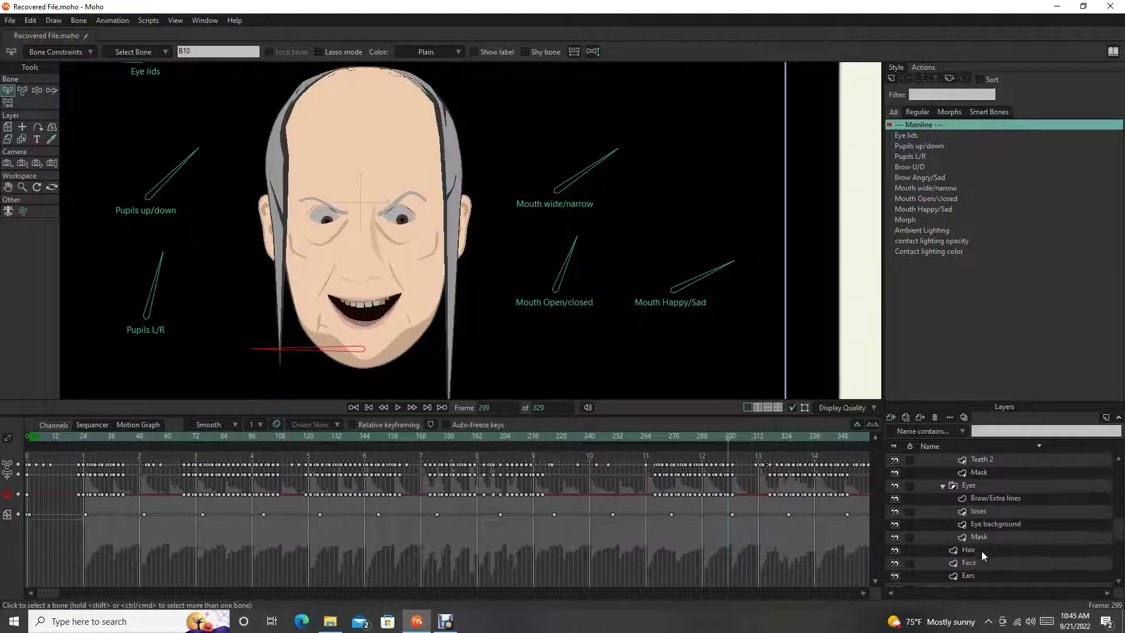
- On the Hair layer, select the lower points of the left long hair strand and then those of the right strand
left_click(982, 551)
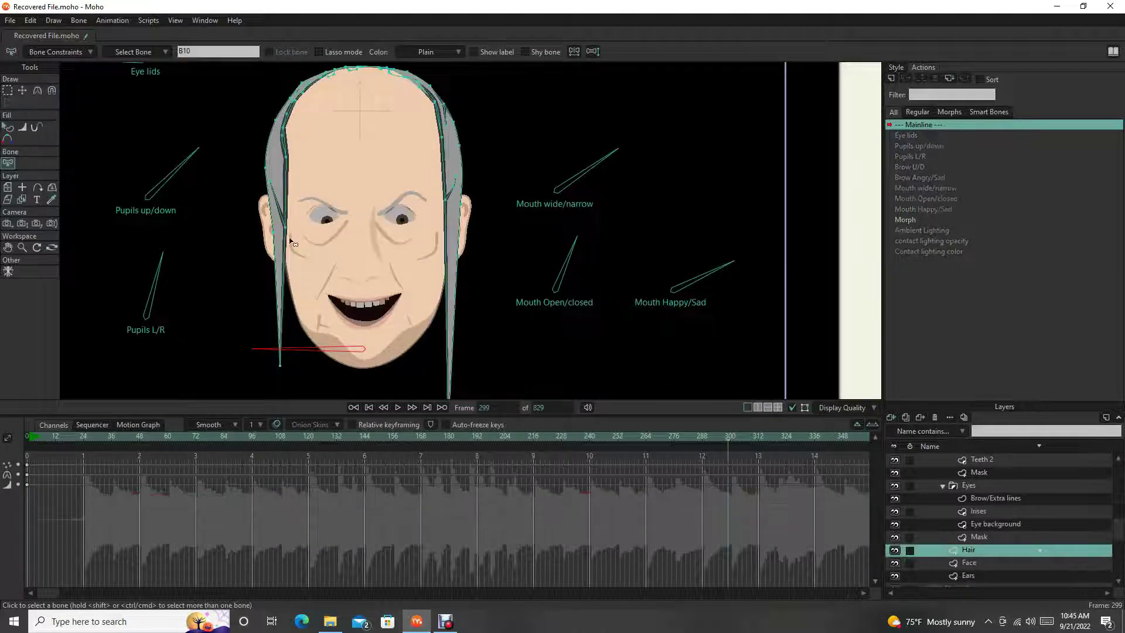
left_click_drag(290, 241, 293, 223)
key("g")
left_click_drag(251, 155, 335, 370)
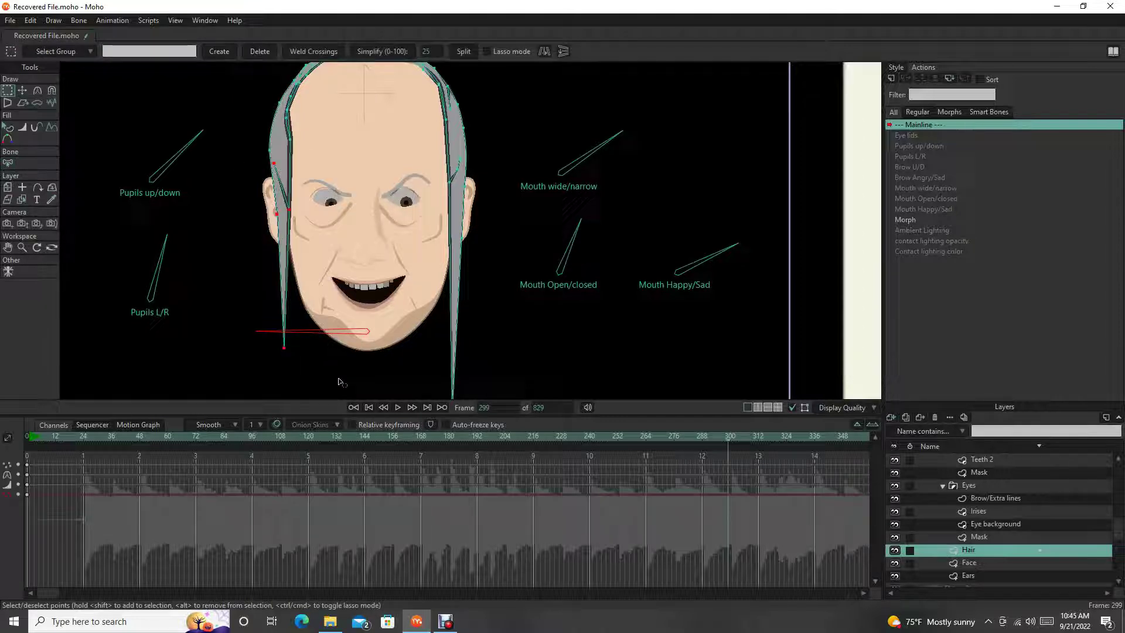
scroll(364, 273, "down", 2)
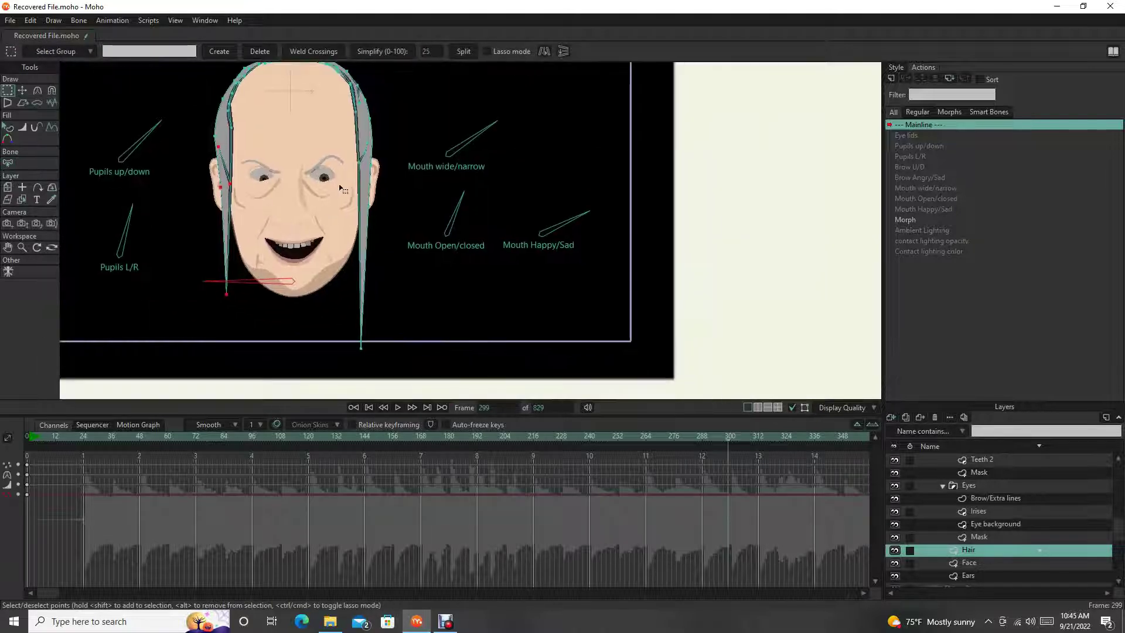
left_click_drag(395, 316, 431, 368)
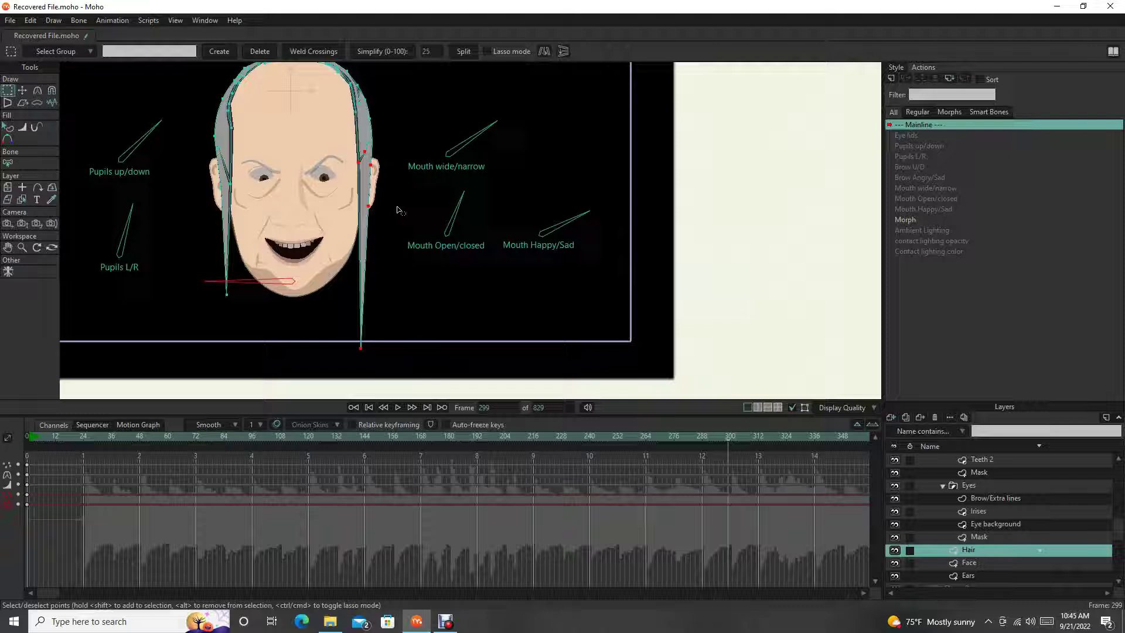
- Examine the aged face and its two long hair strands at frame 299
left_click_drag(288, 243, 386, 252)
scroll(415, 270, "up", 3)
scroll(415, 271, "down", 2)
scroll(409, 247, "down", 2)
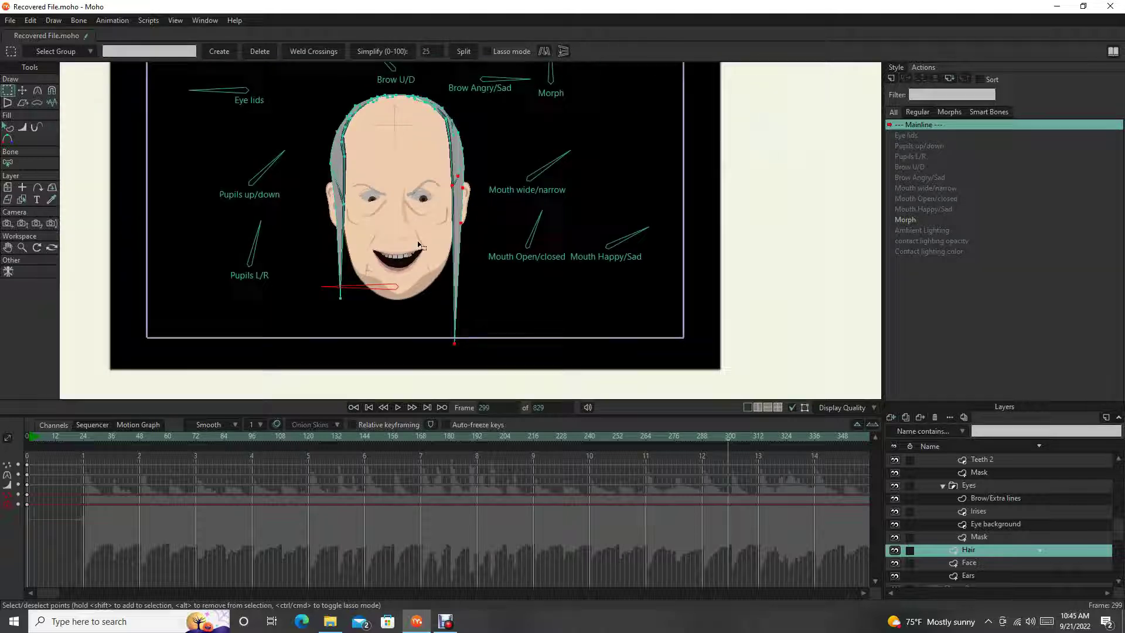
scroll(415, 245, "up", 5)
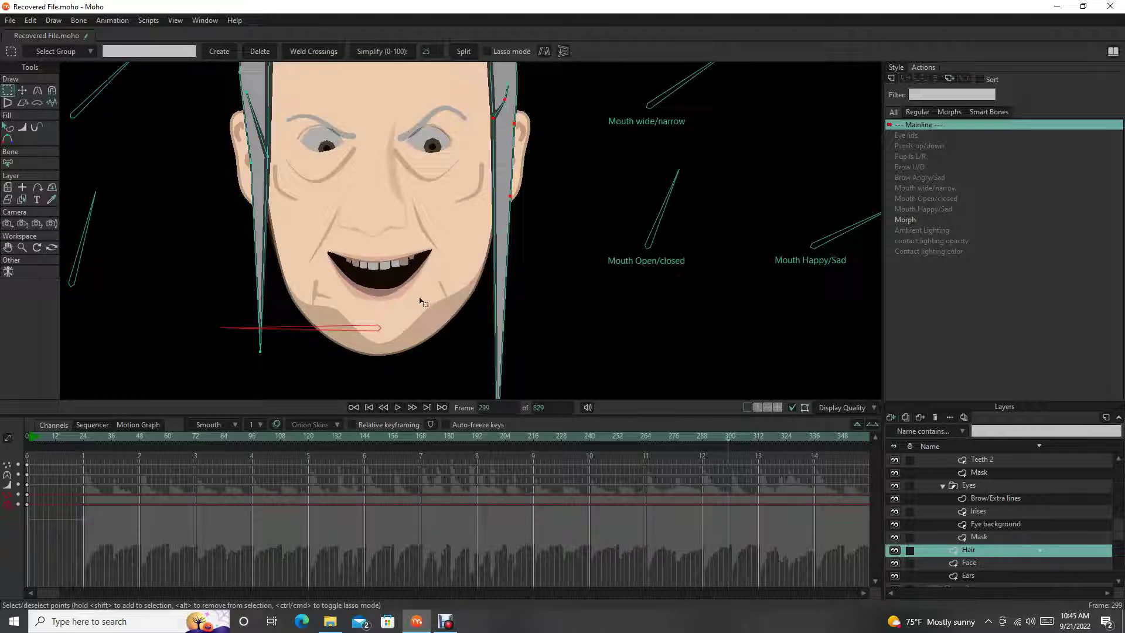
scroll(404, 305, "down", 1)
scroll(392, 305, "up", 1)
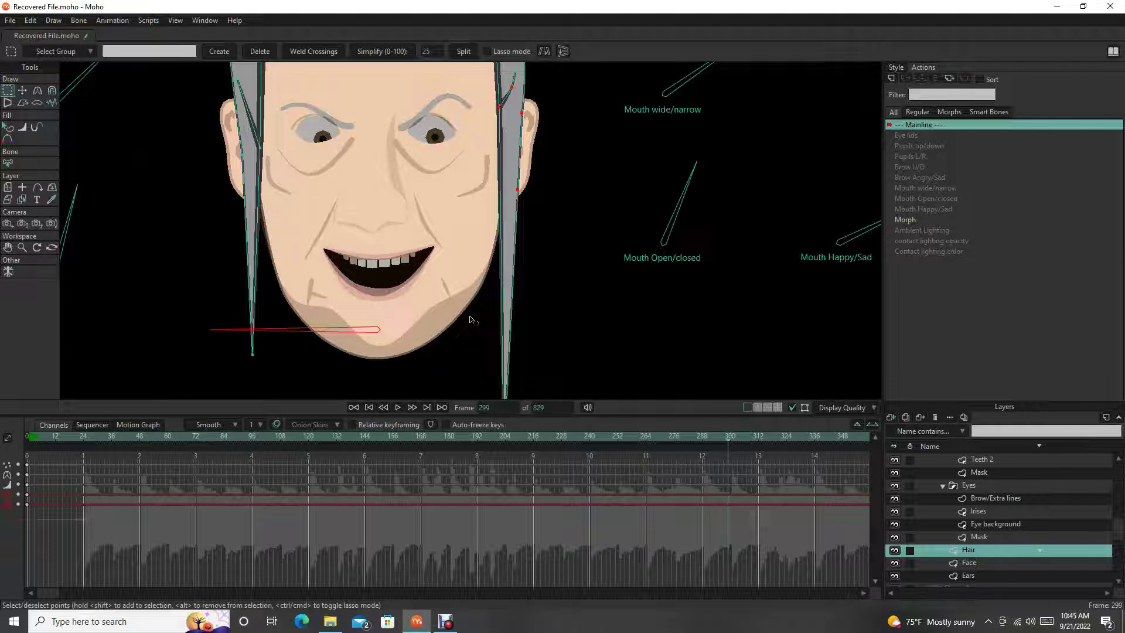
left_click_drag(414, 190, 402, 284)
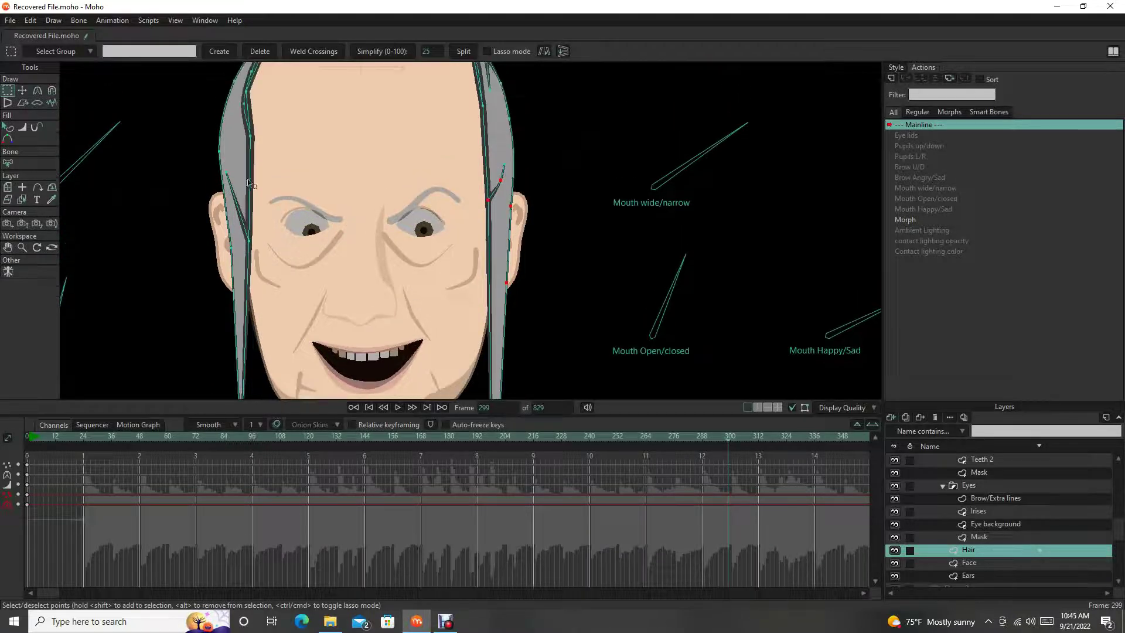
left_click_drag(349, 376, 427, 242)
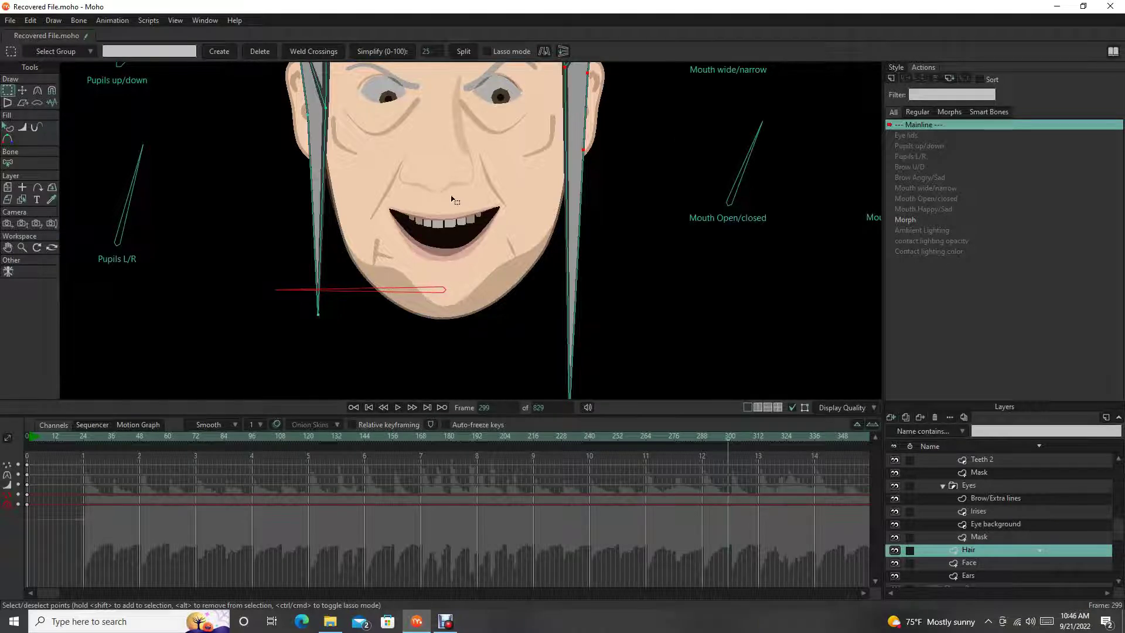
scroll(456, 201, "up", 3)
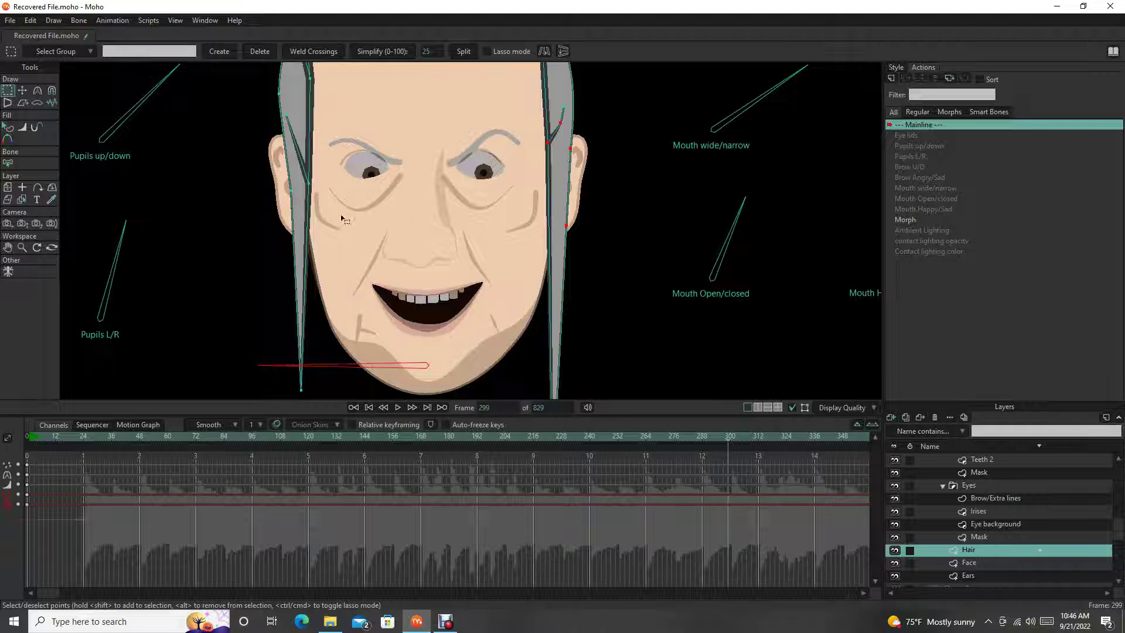
left_click(445, 621)
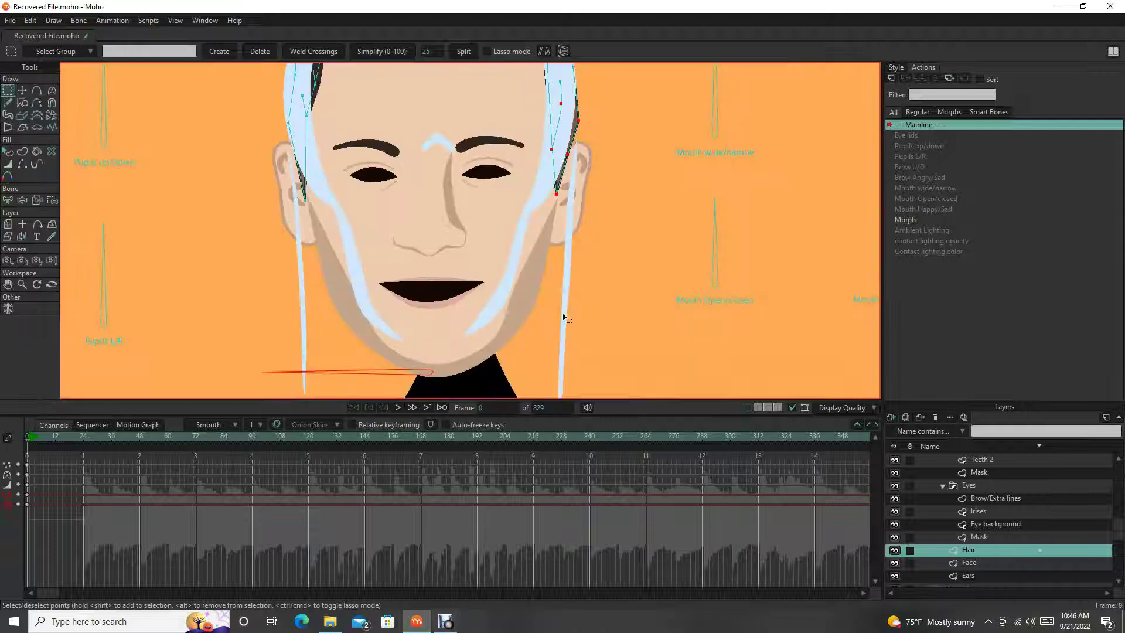
- On the Character layer, add one bone down each long hair strand, from beside the ear to the strand's tip
left_click_drag(563, 316, 571, 279)
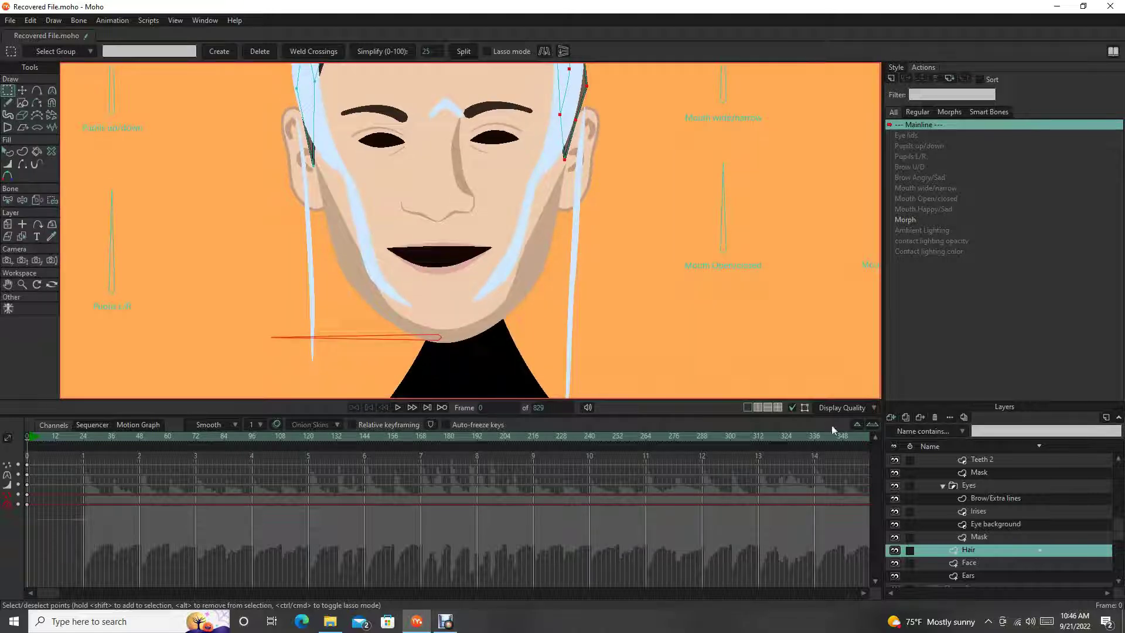
scroll(1102, 455, "up", 3)
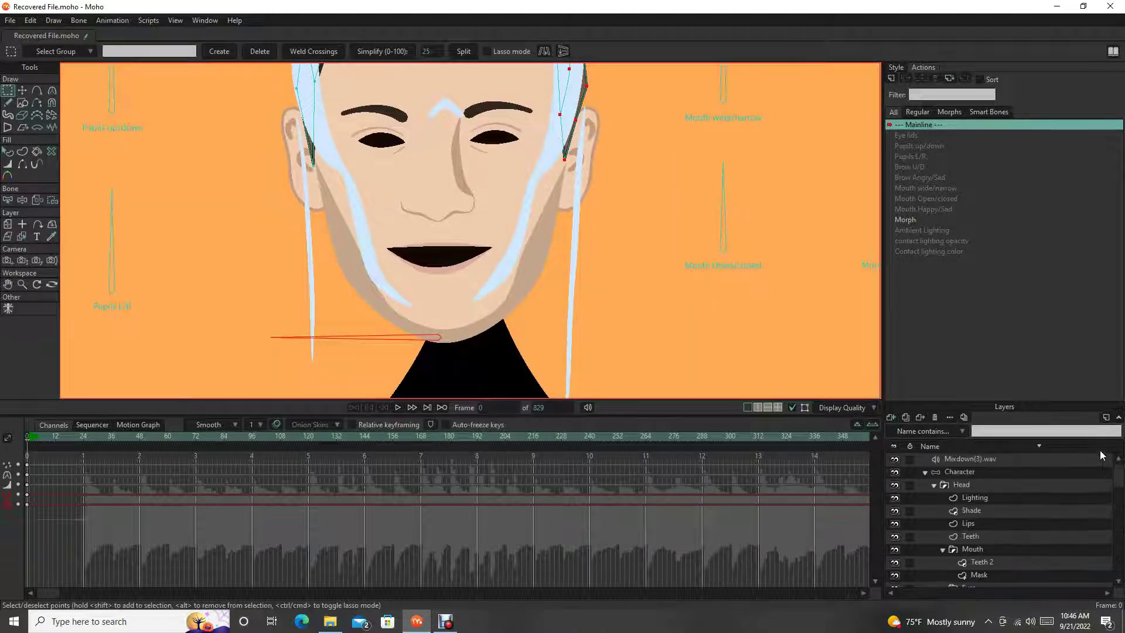
left_click(982, 474)
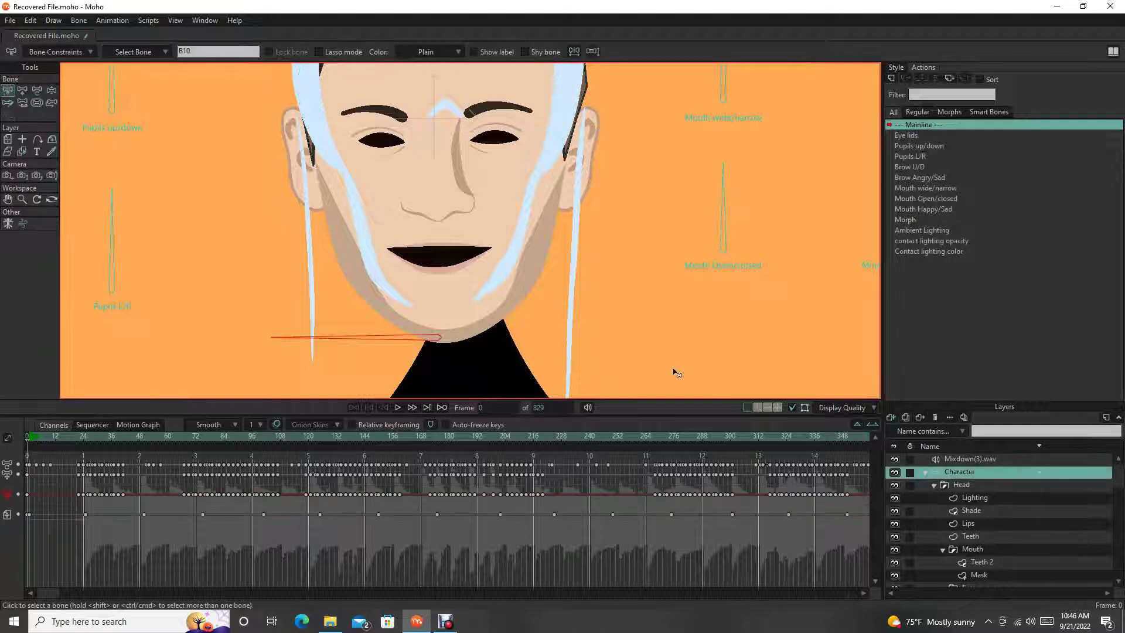
left_click(26, 91)
left_click_drag(308, 142, 342, 144)
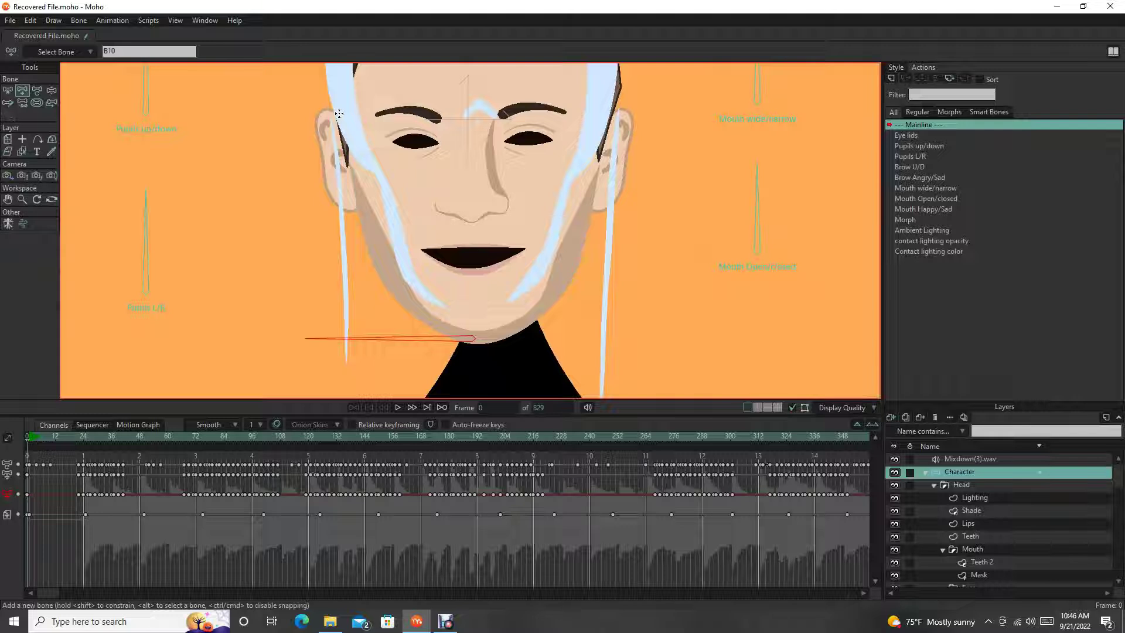
left_click_drag(339, 113, 347, 355)
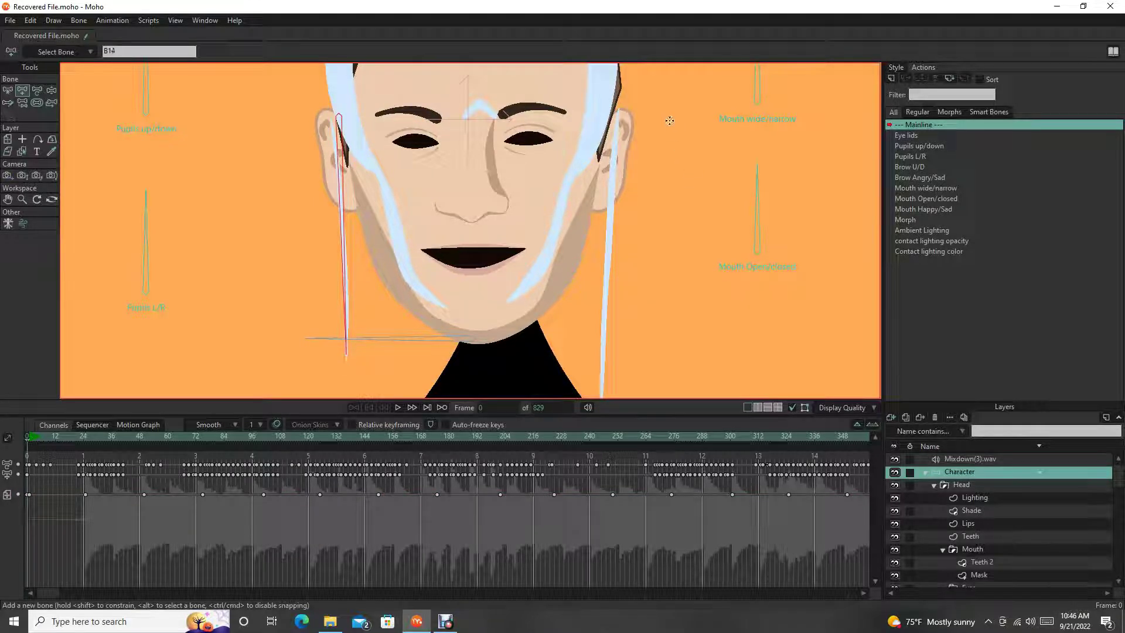
left_click_drag(604, 115, 599, 406)
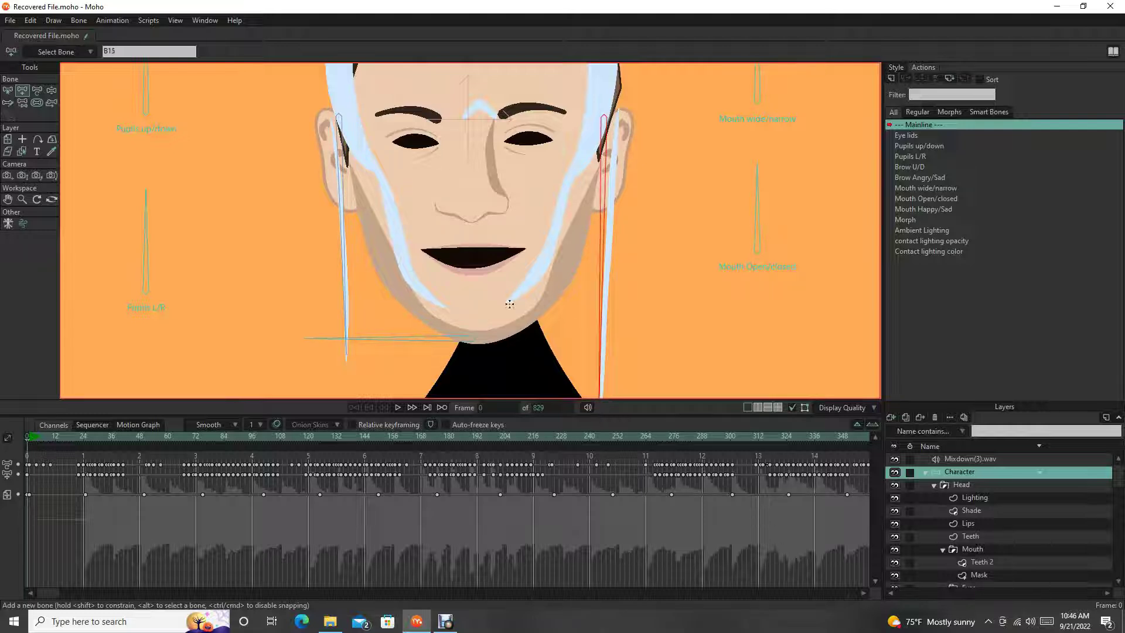
- Reparent both hair strand bones to the horizontal head bone at the chin
key("b")
left_click(317, 214)
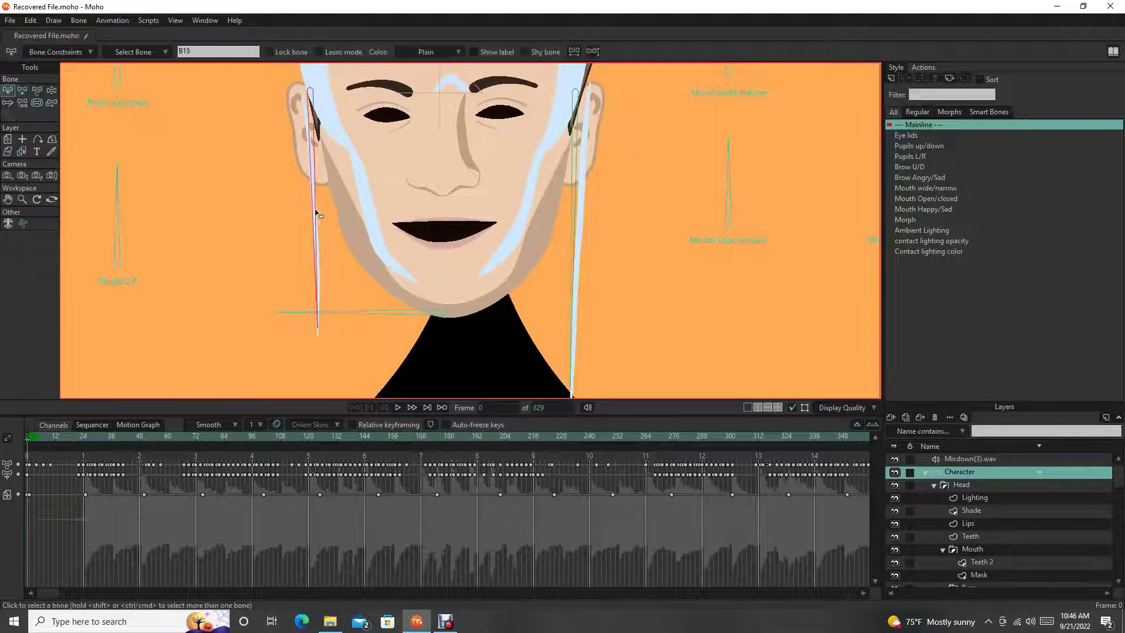
left_click(574, 234, "shift")
left_click(24, 104)
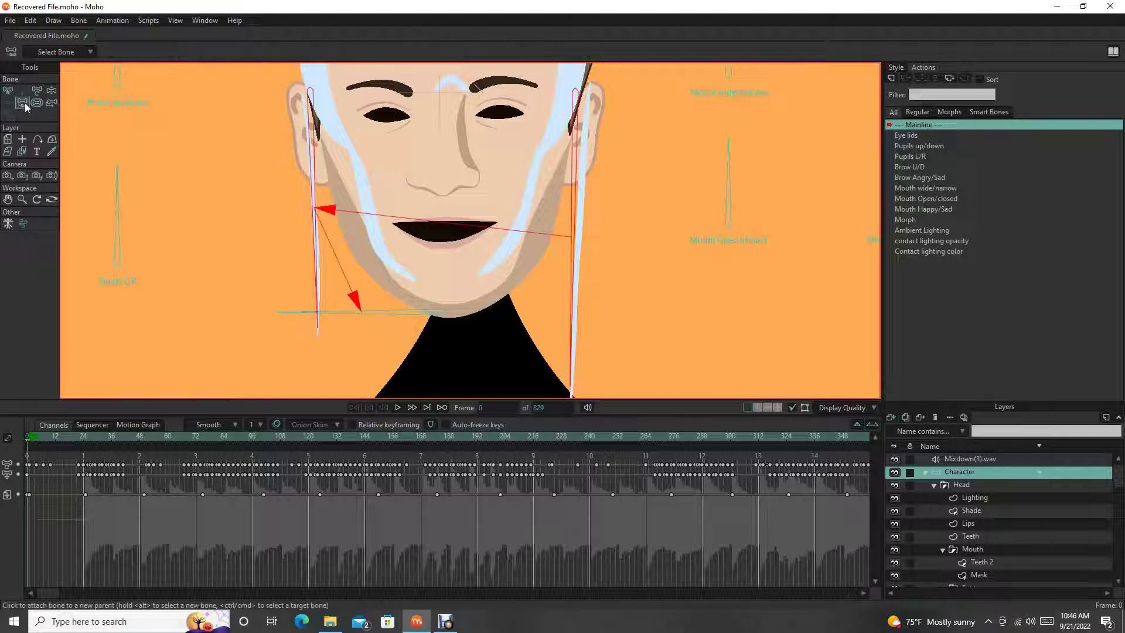
left_click(441, 315)
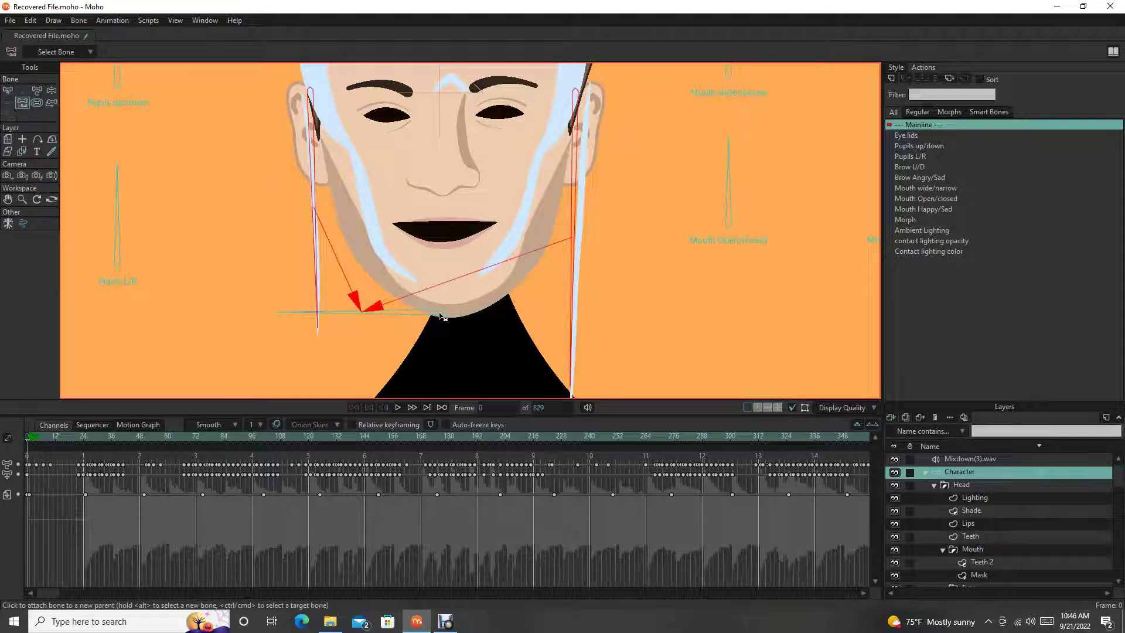
key("z")
left_click(630, 264)
- Bind the Hair layer's lower left points to the left hair strand bone
scroll(466, 264, "down", 3)
scroll(467, 264, "up", 3)
left_click_drag(467, 264, 445, 218)
left_click(274, 171)
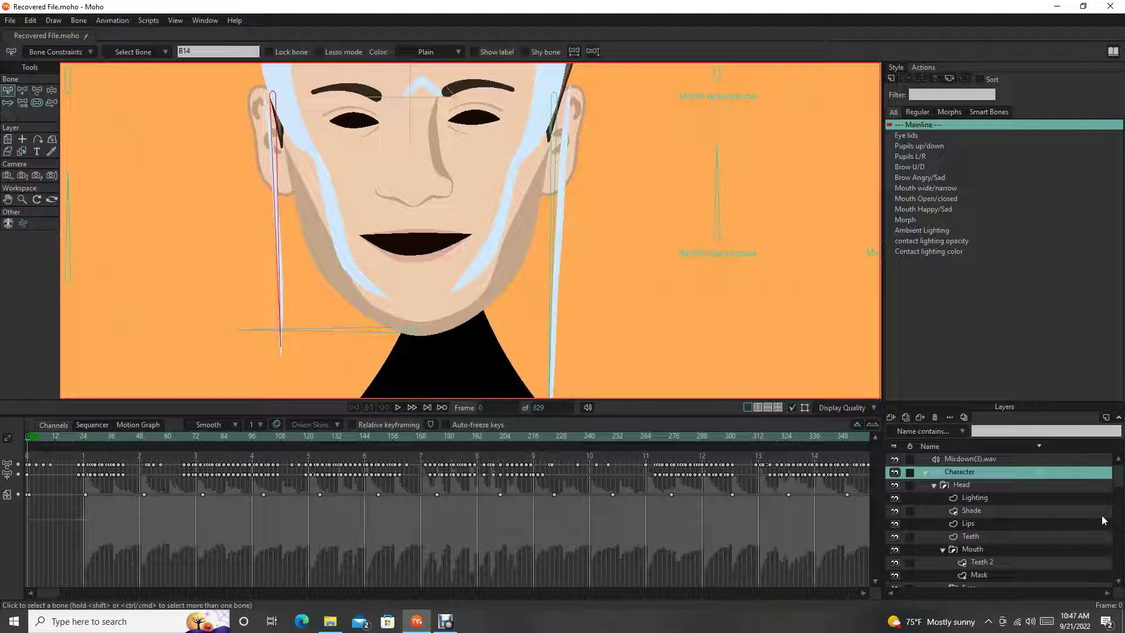
scroll(984, 506, "down", 5)
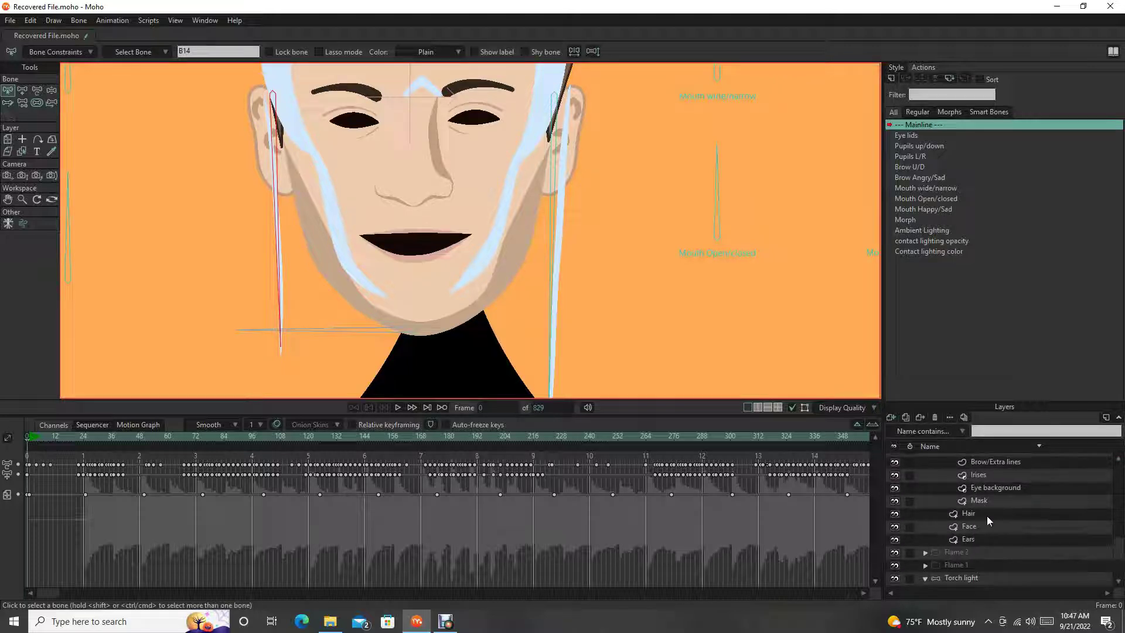
left_click(988, 517)
scroll(410, 293, "up", 2)
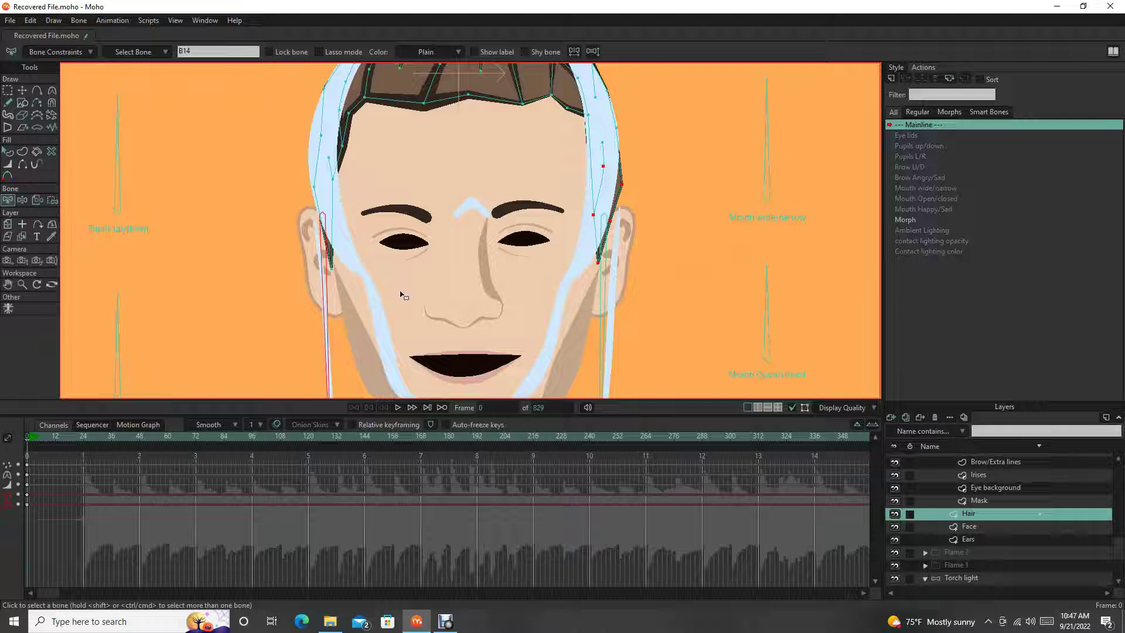
key("g")
left_click_drag(293, 154, 378, 298)
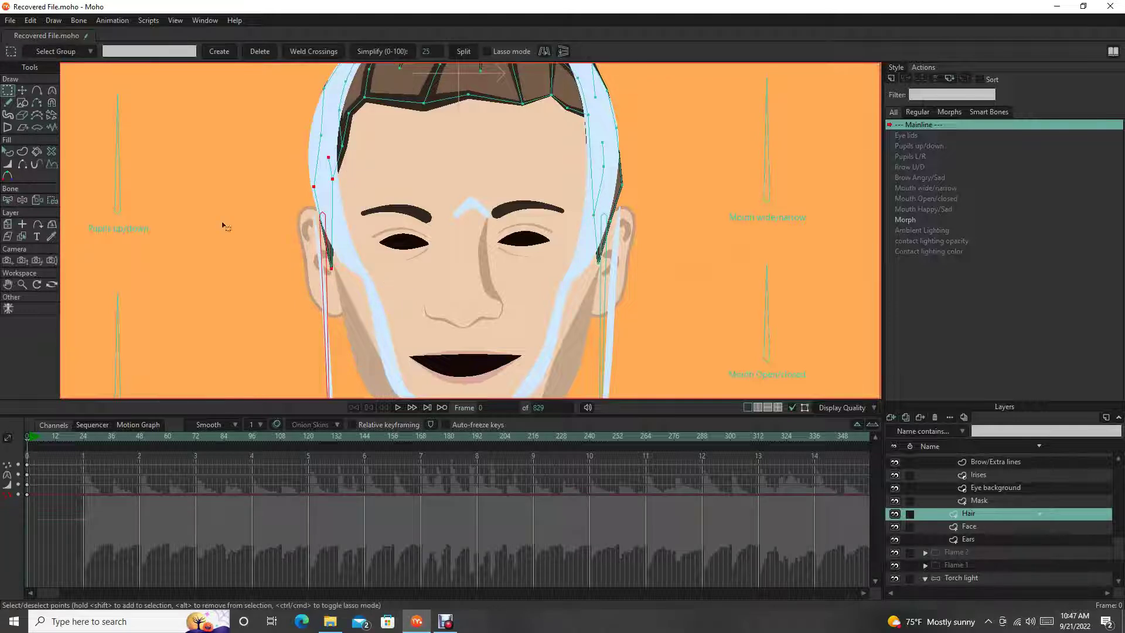
left_click(51, 201)
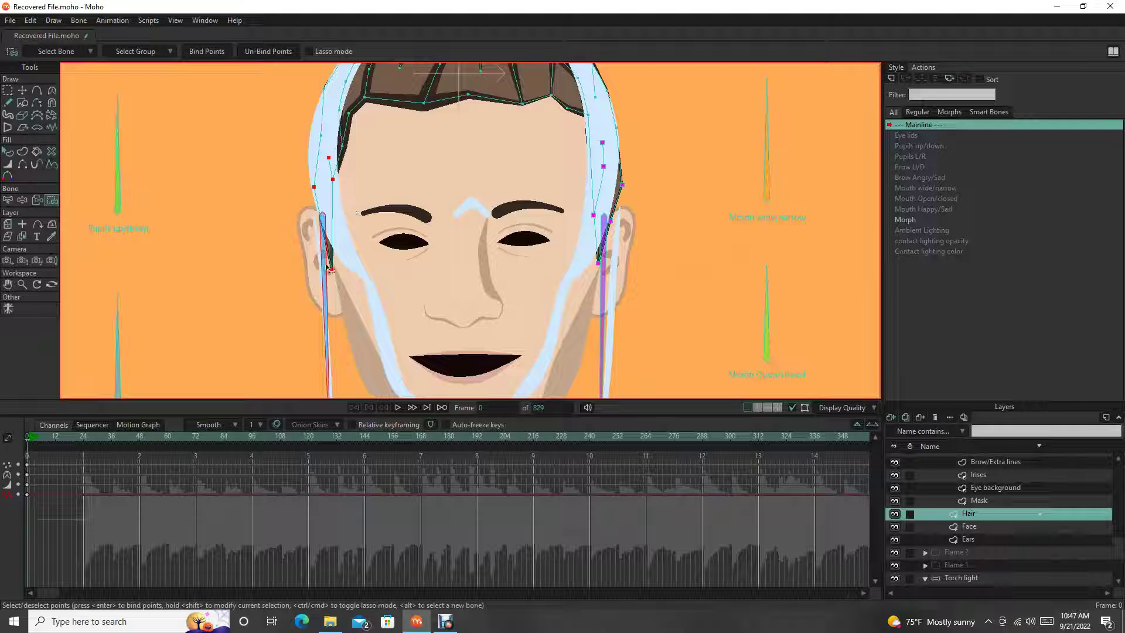
left_click(216, 56)
- Bind the Hair layer's lower right points to the right hair strand bone
left_click_drag(551, 288, 443, 228)
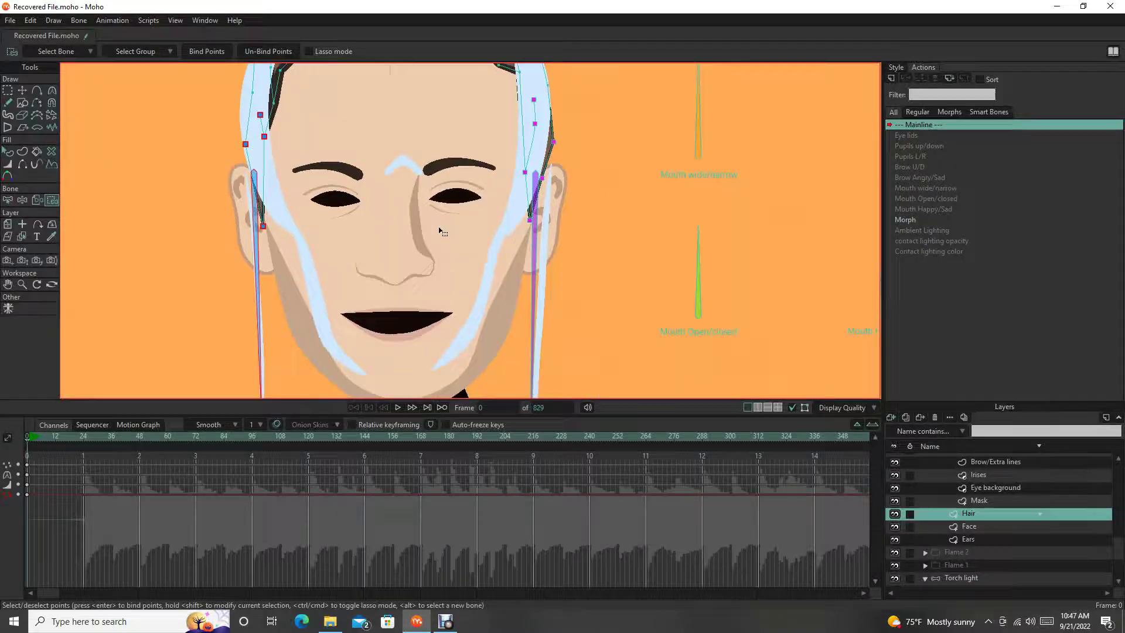
key("b")
left_click(497, 240)
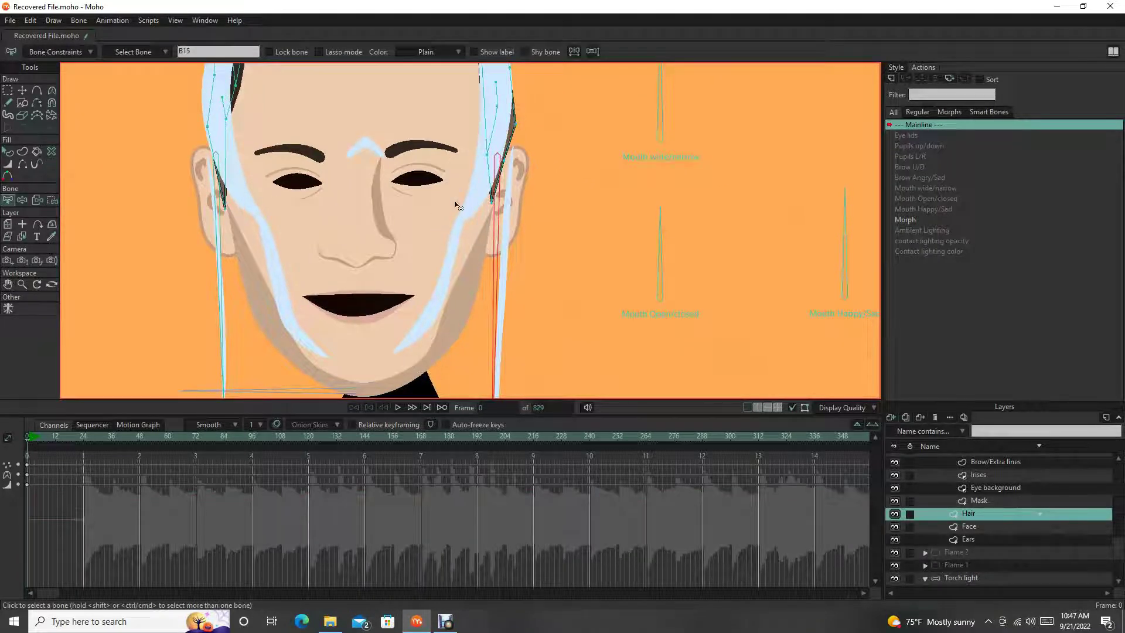
left_click_drag(485, 173, 401, 207)
key("g")
left_click_drag(369, 139, 478, 329)
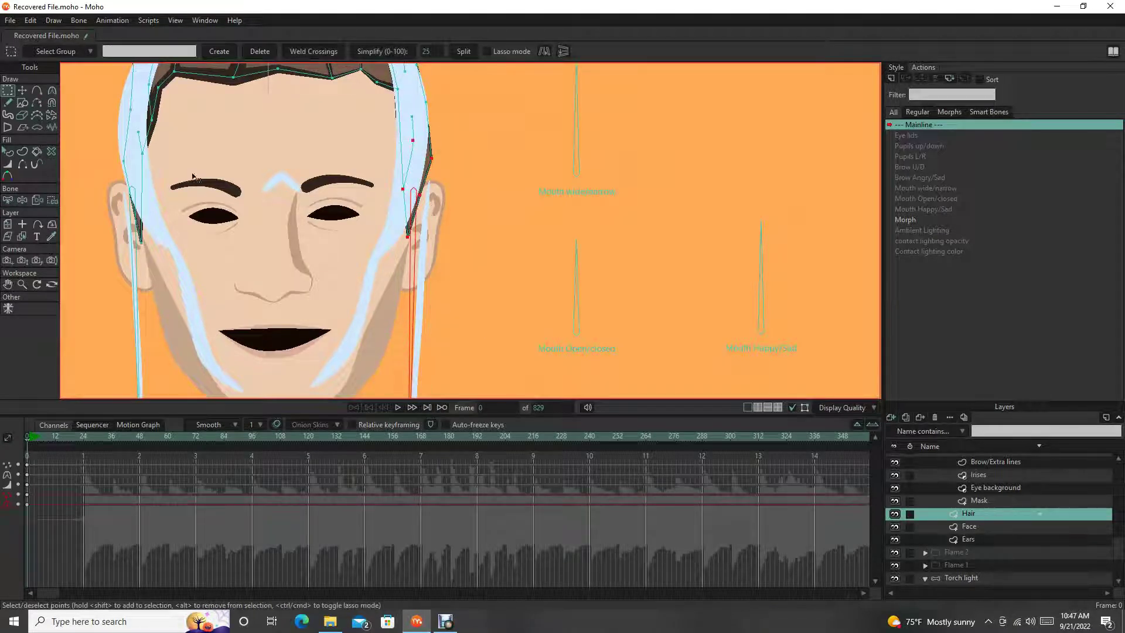
left_click(52, 200)
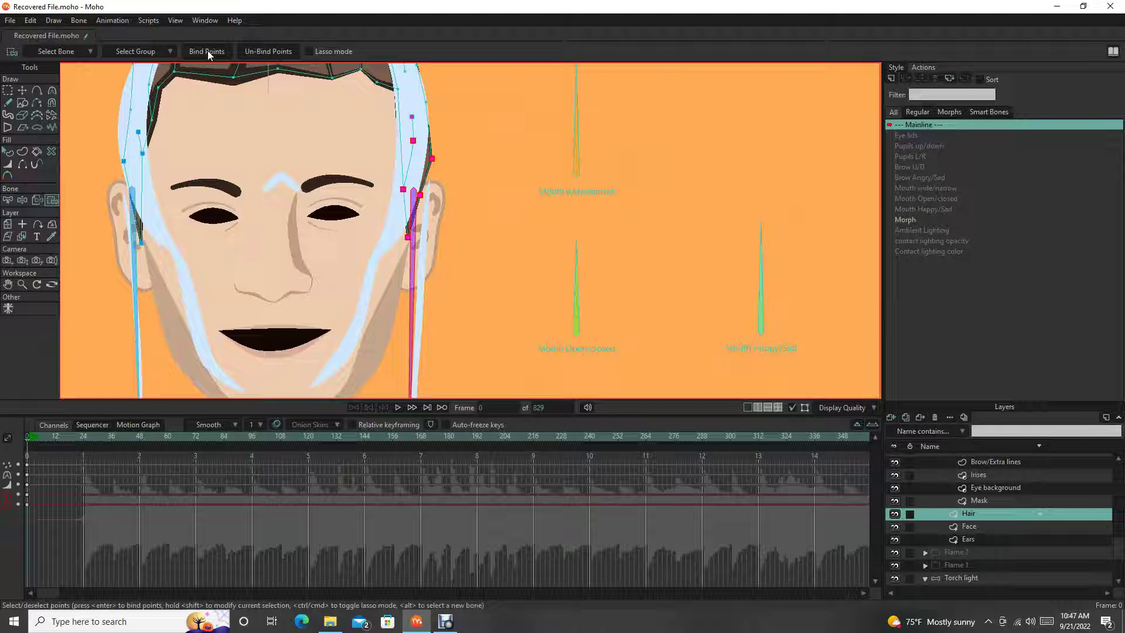
left_click(208, 51)
left_click_drag(281, 233, 393, 239)
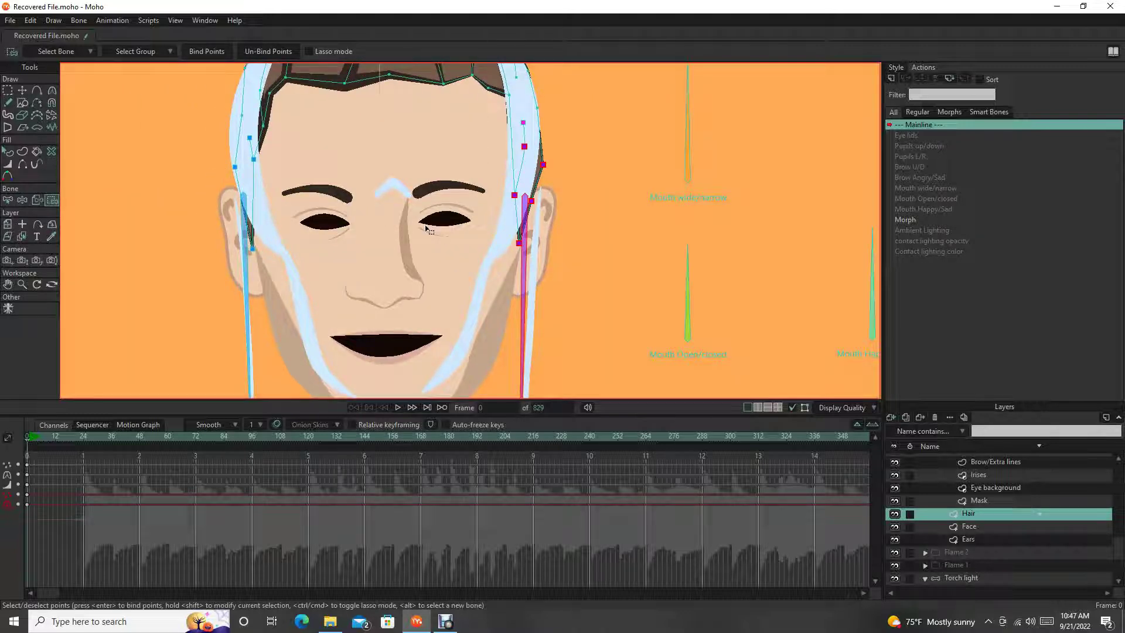
mouse_move(380, 298)
left_mouse_down()
mouse_move(406, 228)
mouse_move(375, 296)
left_mouse_up()
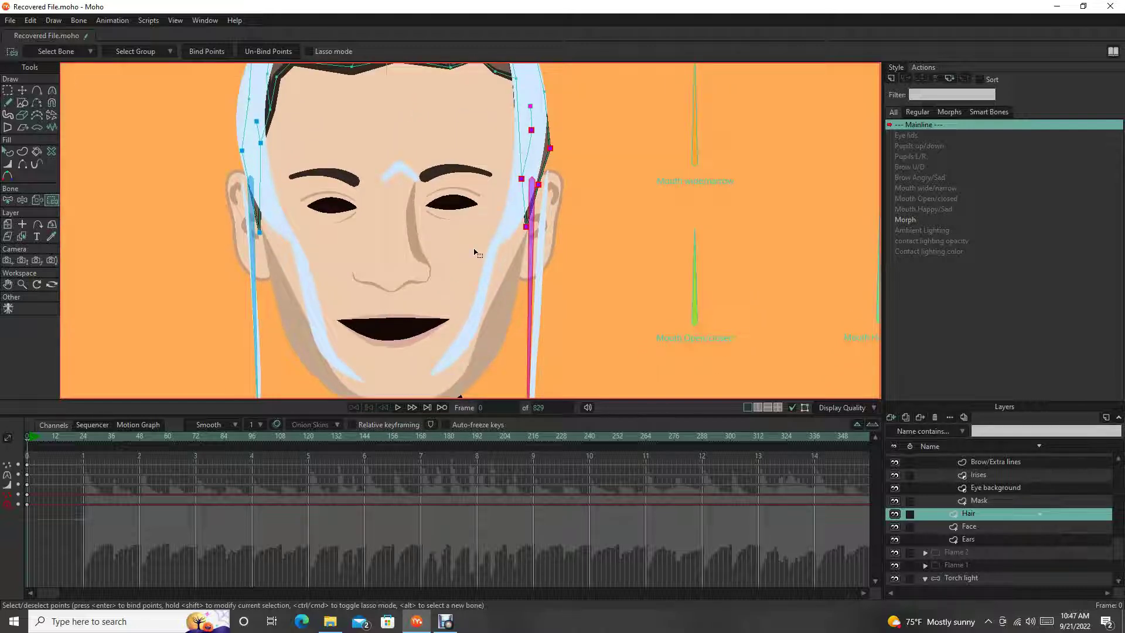
- Swing the left hair strand bone with Manipulate Bones to test how the bound hair points deform
left_click_drag(319, 254, 372, 222)
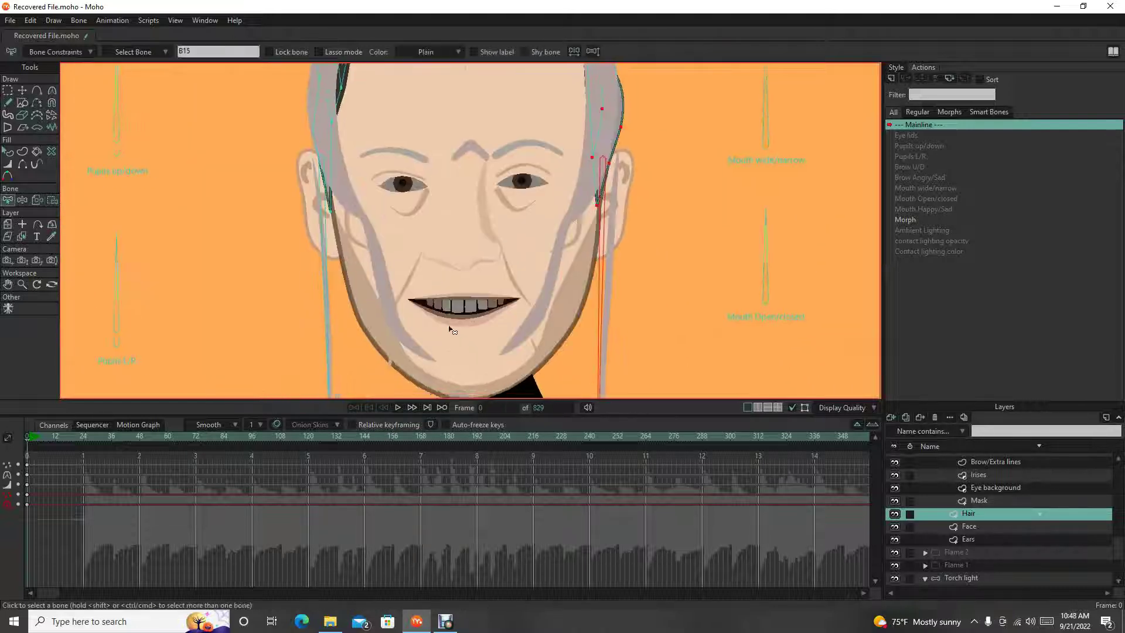
left_click_drag(461, 335, 343, 261)
left_click_drag(246, 222, 379, 256)
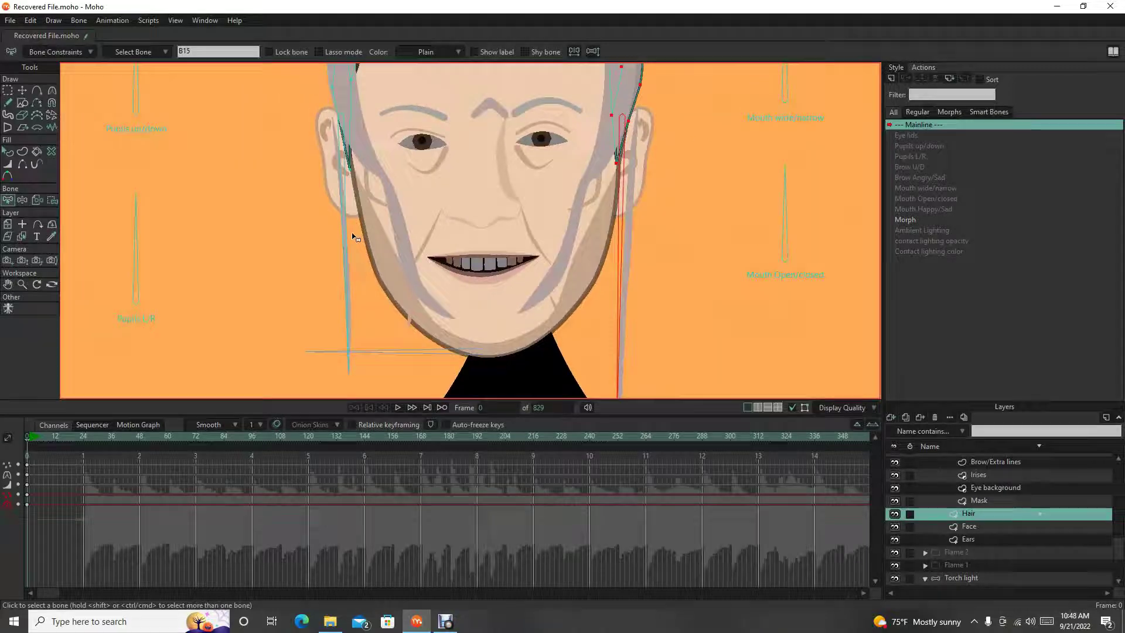
key("z")
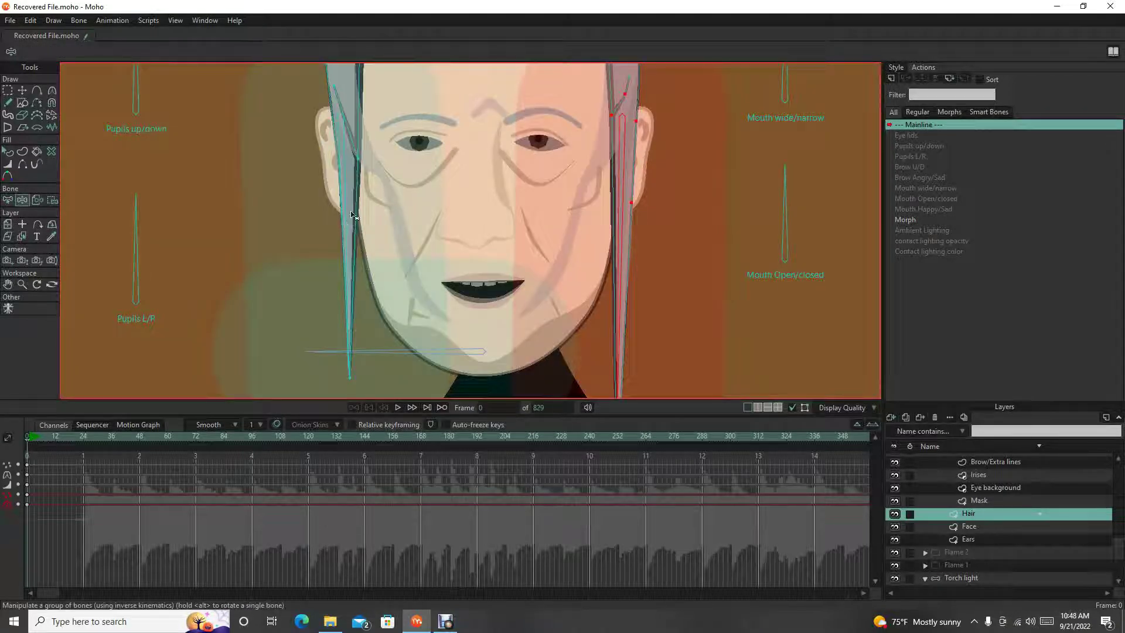
left_click_drag(350, 221, 321, 283)
left_click_drag(322, 102, 321, 174)
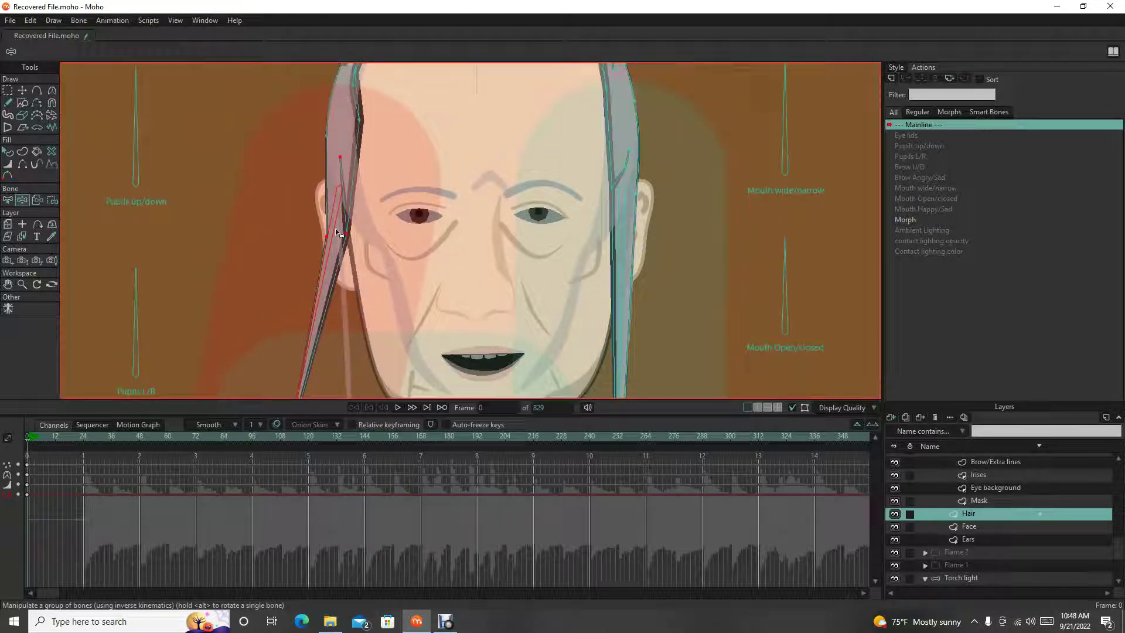
mouse_move(338, 273)
left_mouse_down()
mouse_move(343, 290)
mouse_move(434, 270)
mouse_move(263, 285)
mouse_move(451, 282)
mouse_move(264, 301)
mouse_move(322, 313)
mouse_move(305, 331)
mouse_move(355, 214)
mouse_move(342, 225)
mouse_move(347, 255)
left_mouse_up()
- Unbind the uppermost Hair layer point currently bound to the left hair strand bone
key("b")
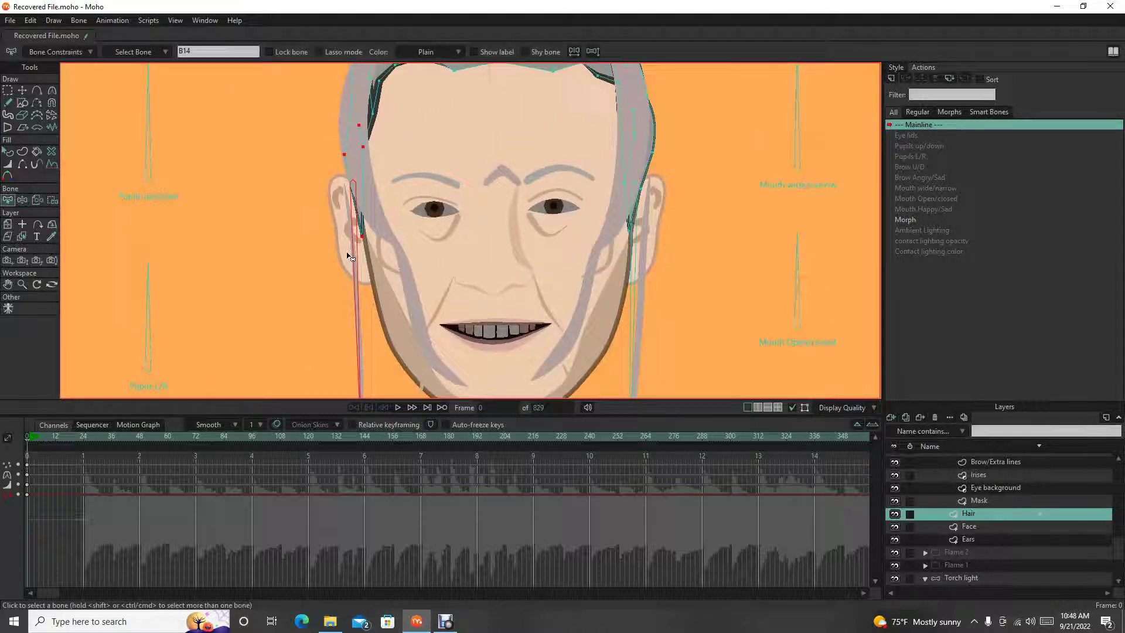
key("g")
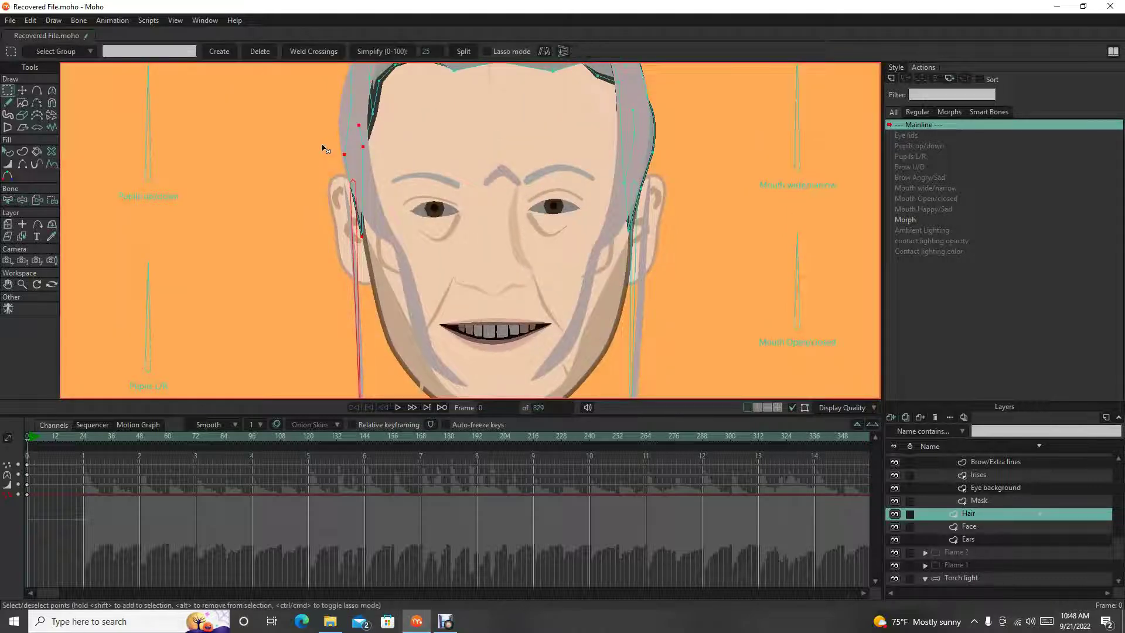
left_click_drag(322, 149, 412, 261)
left_click_drag(368, 135, 368, 137)
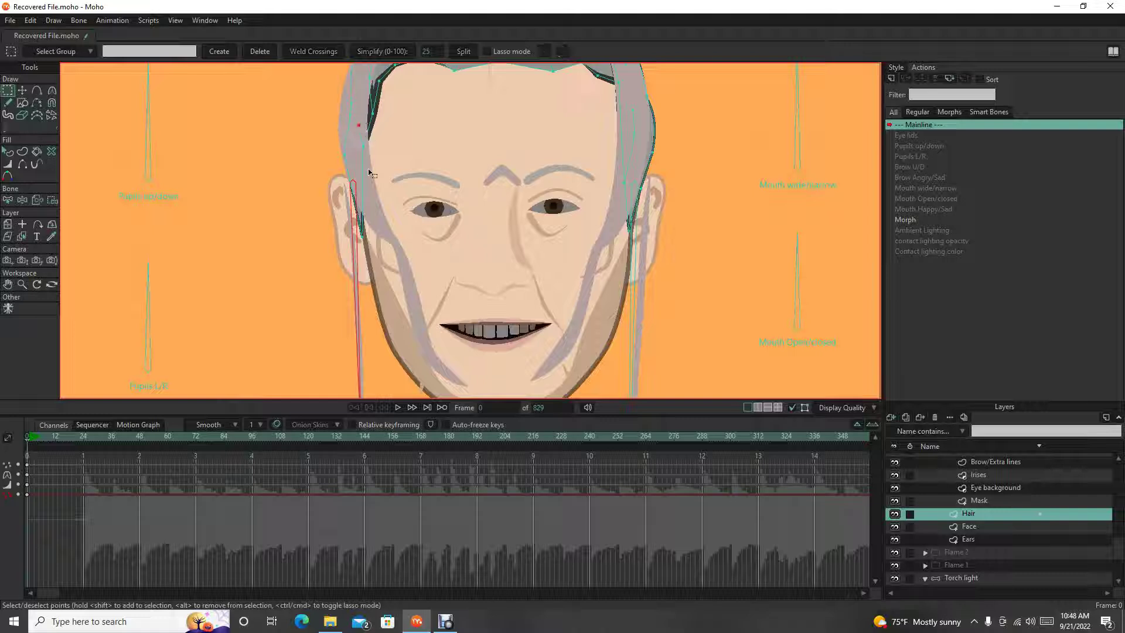
left_click(51, 202)
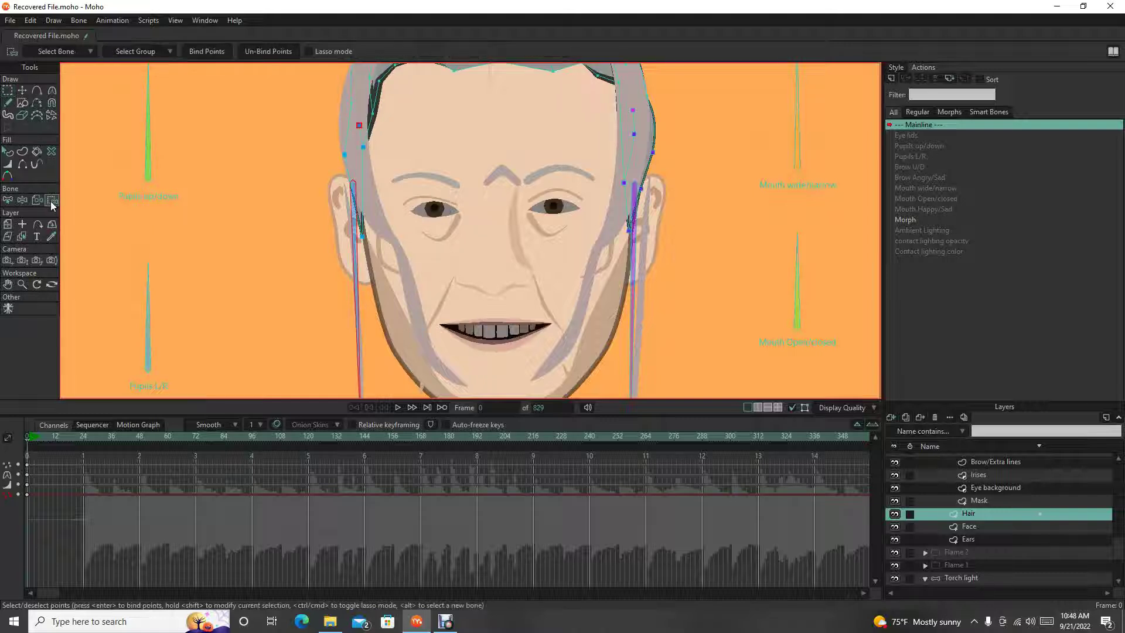
left_click(273, 51)
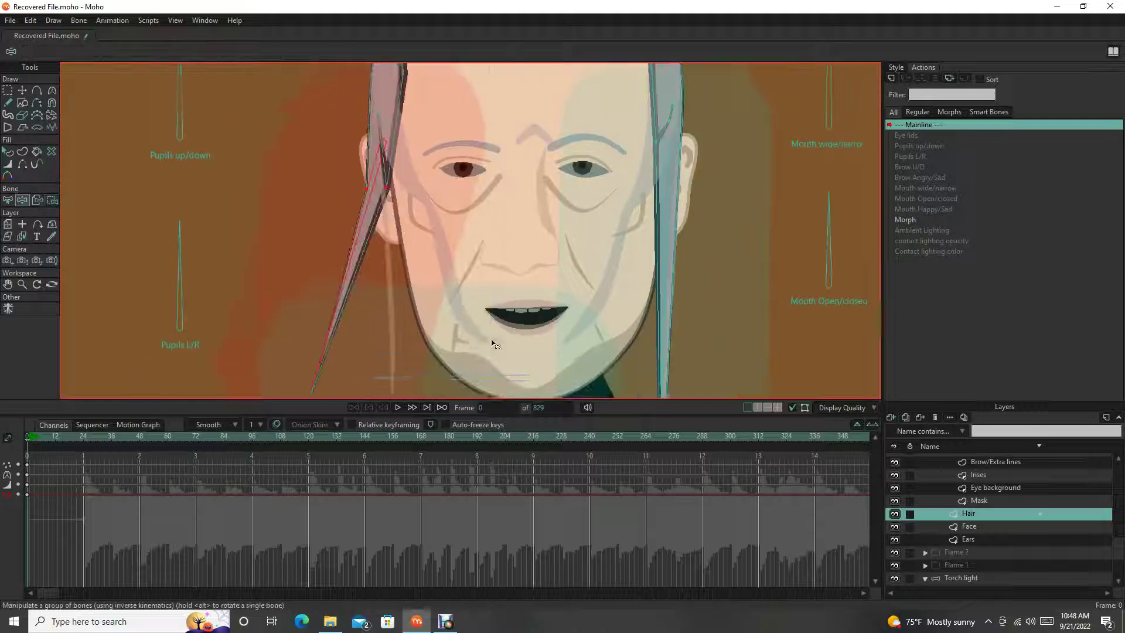
- Recheck the left strand's bend and bind the outer left hair point above the ear to the horizontal head bone
left_click_drag(493, 344, 415, 256)
left_click_drag(321, 196, 334, 247)
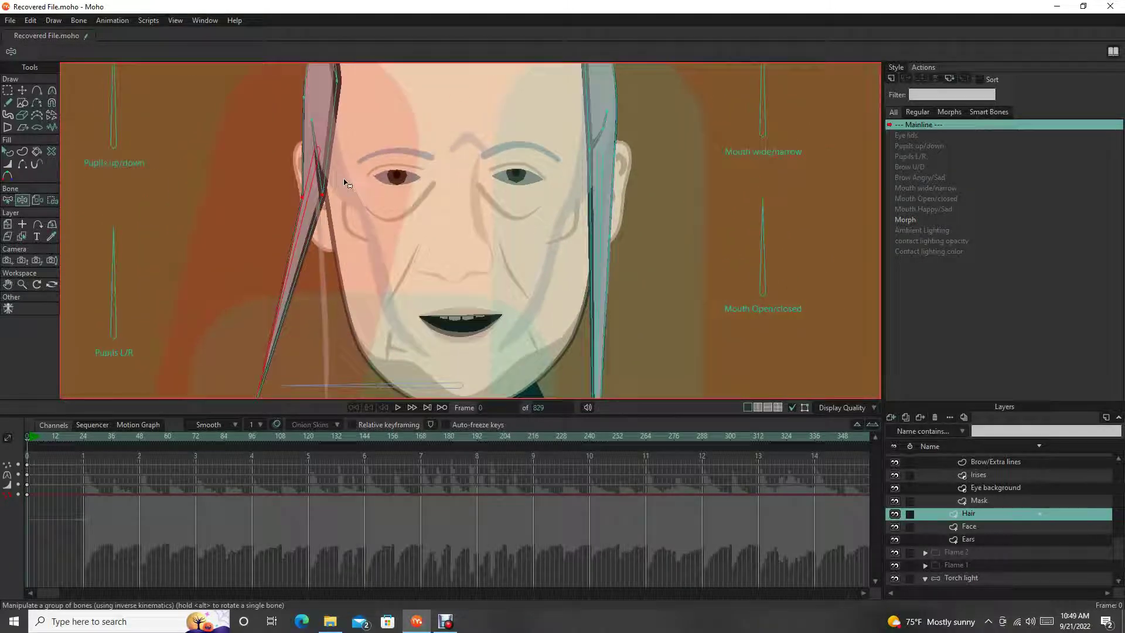
left_click_drag(344, 179, 344, 175)
key("g")
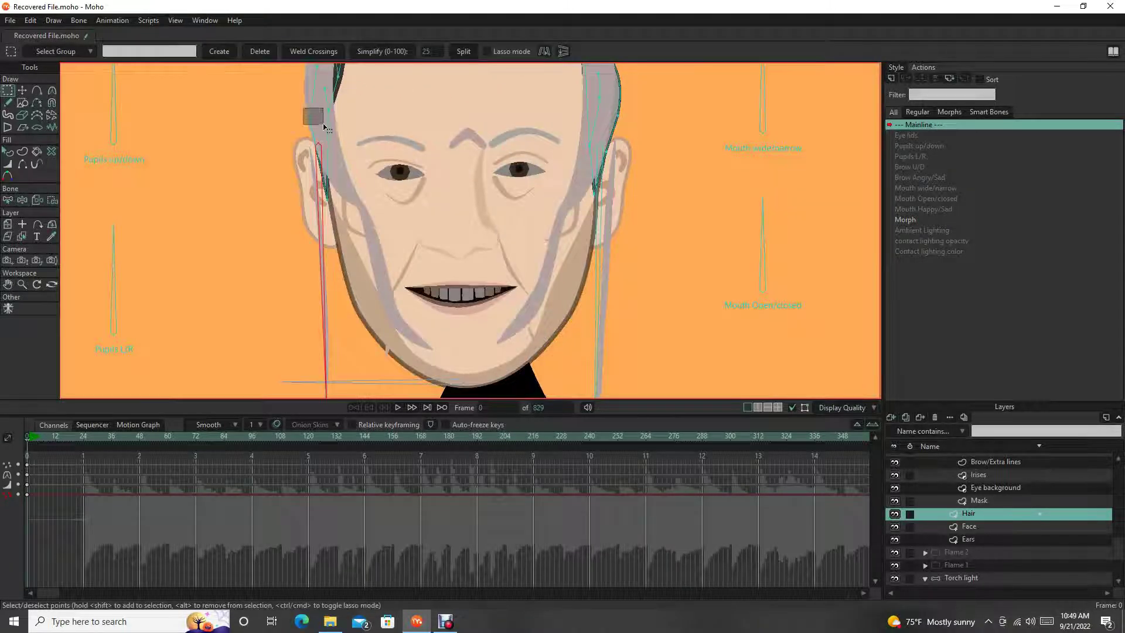
key("b")
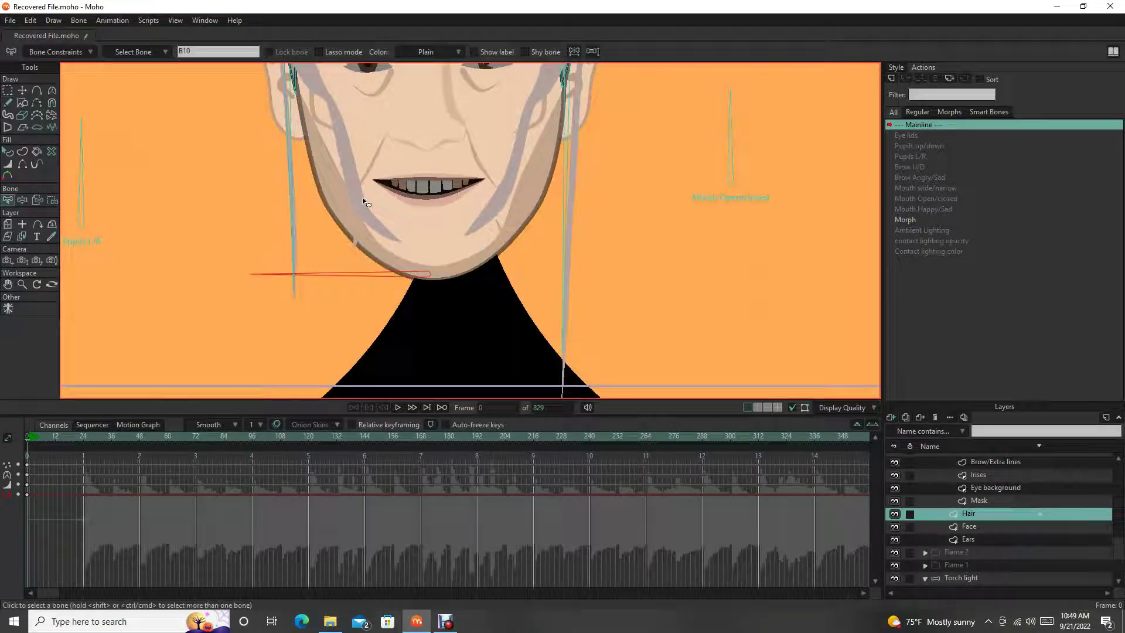
- Swing the left and right hair strand bones to test how each strand deforms
key("z")
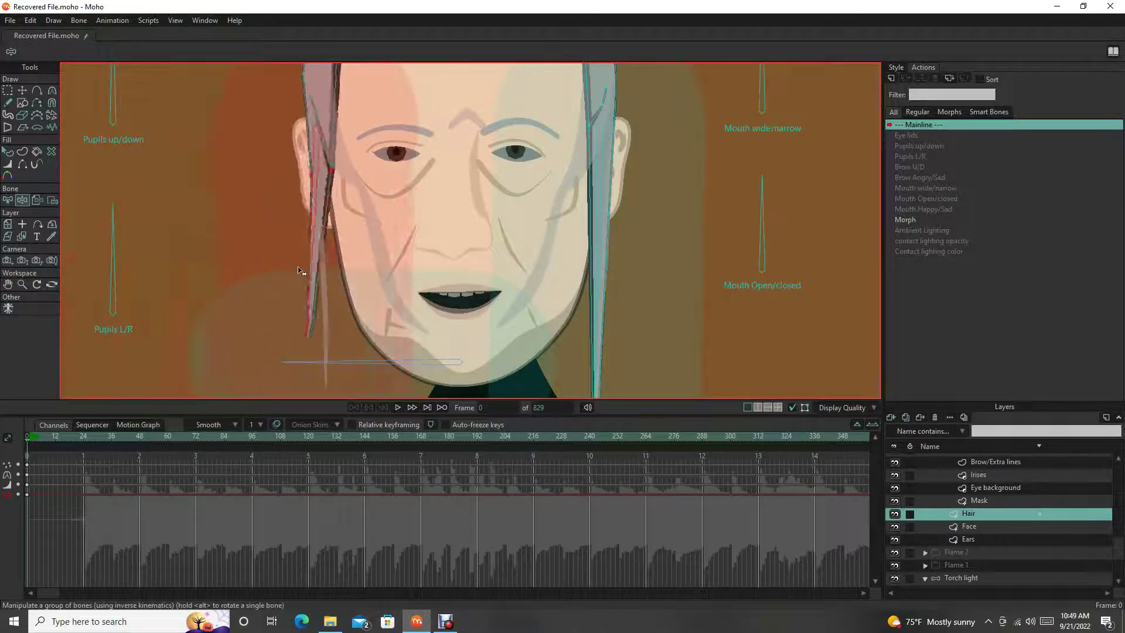
left_click_drag(300, 271, 311, 318)
left_click_drag(653, 254, 393, 113)
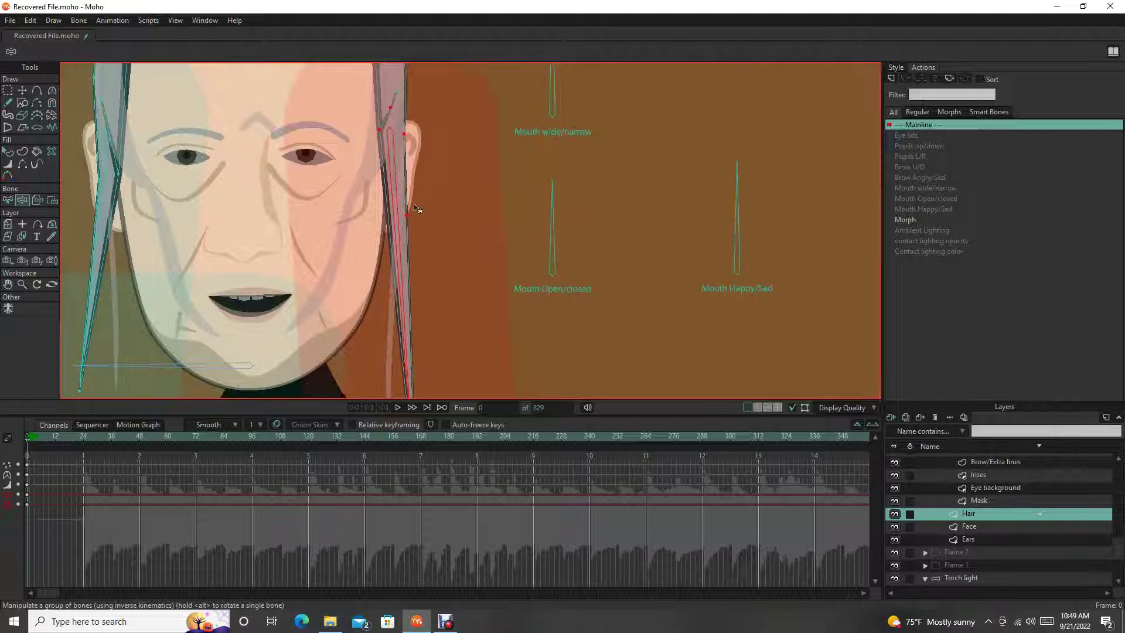
left_click_drag(422, 206, 413, 251)
- Bind the Hair layer's upper right point, above the ear, to the horizontal head bone
key("b")
key("g")
left_click_drag(371, 111, 396, 138)
left_click_drag(338, 236, 443, 142)
key("b")
left_click(328, 317)
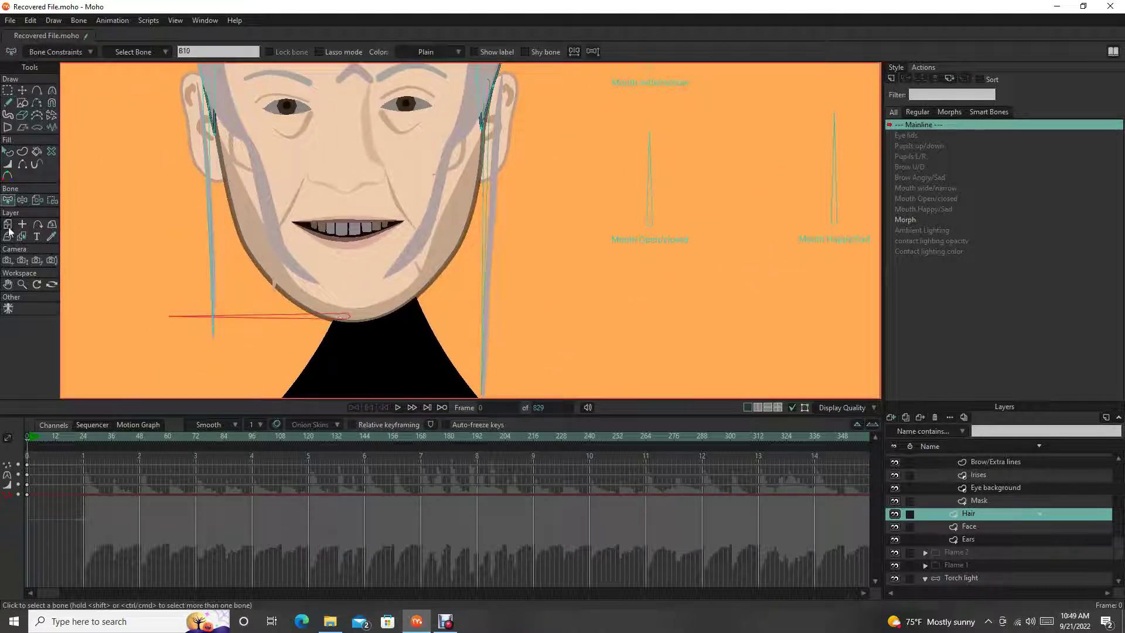
left_click(53, 200)
left_click(214, 57)
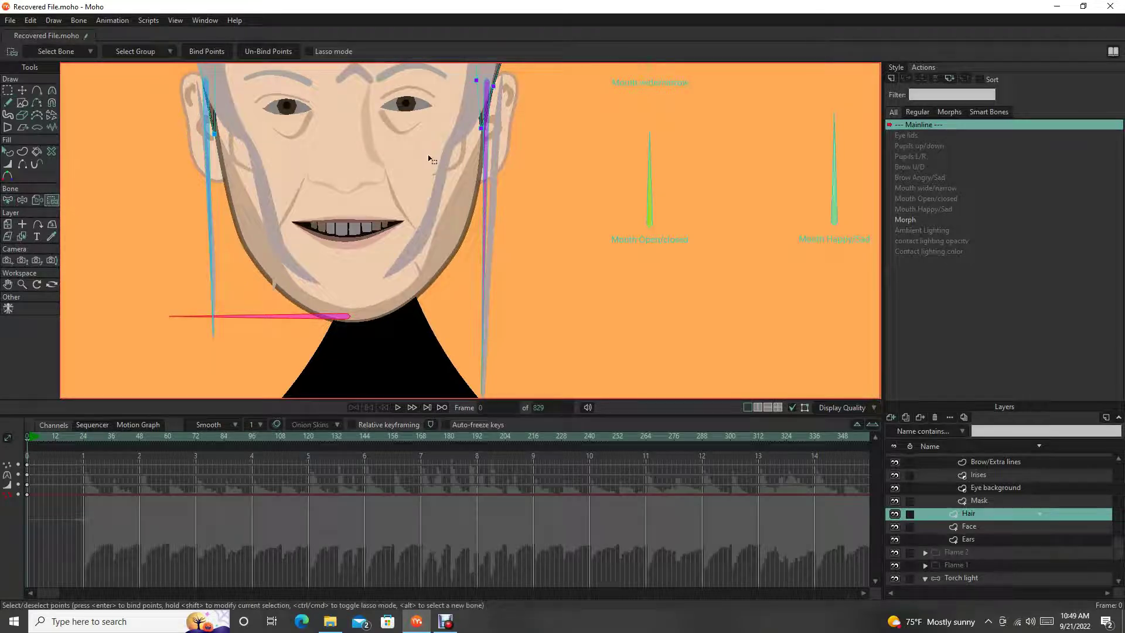
- Swing the right hair strand bone to check the deformation around the top of the strand
mouse_move(486, 183)
left_mouse_down()
mouse_move(352, 267)
mouse_move(252, 276)
mouse_move(457, 290)
mouse_move(264, 275)
mouse_move(444, 296)
mouse_move(287, 303)
mouse_move(374, 324)
mouse_move(355, 322)
left_mouse_up()
key("z")
left_click_drag(323, 289, 299, 284)
key("g")
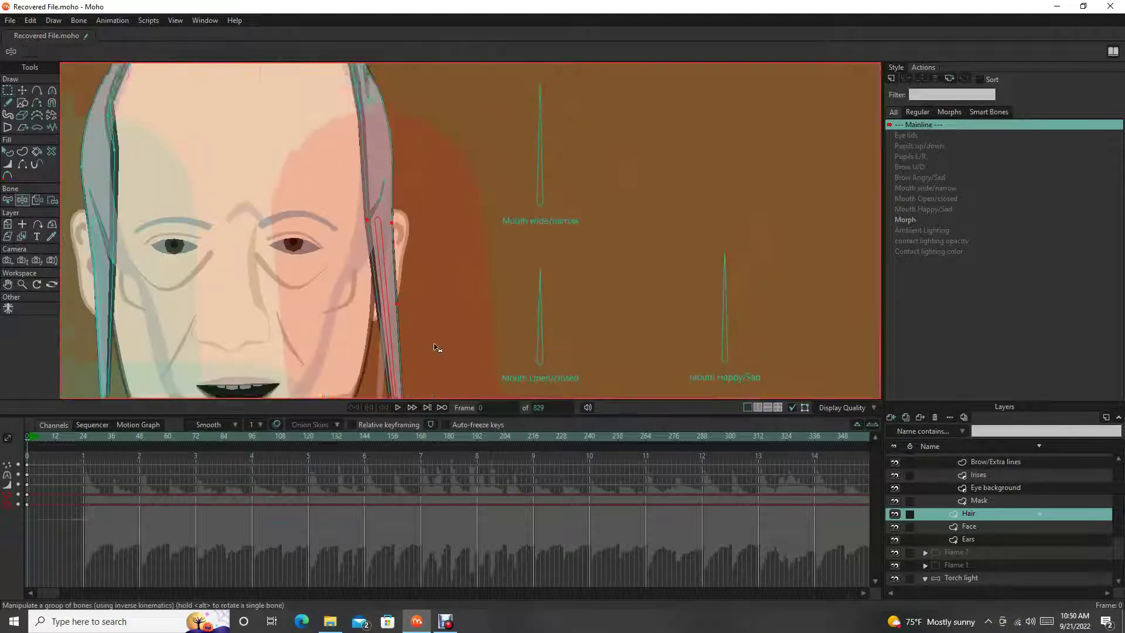
key("z")
left_click_drag(419, 279, 390, 292)
- Bind another right hair point above the ear to the horizontal head bone
key("g")
left_click_drag(400, 137, 413, 150)
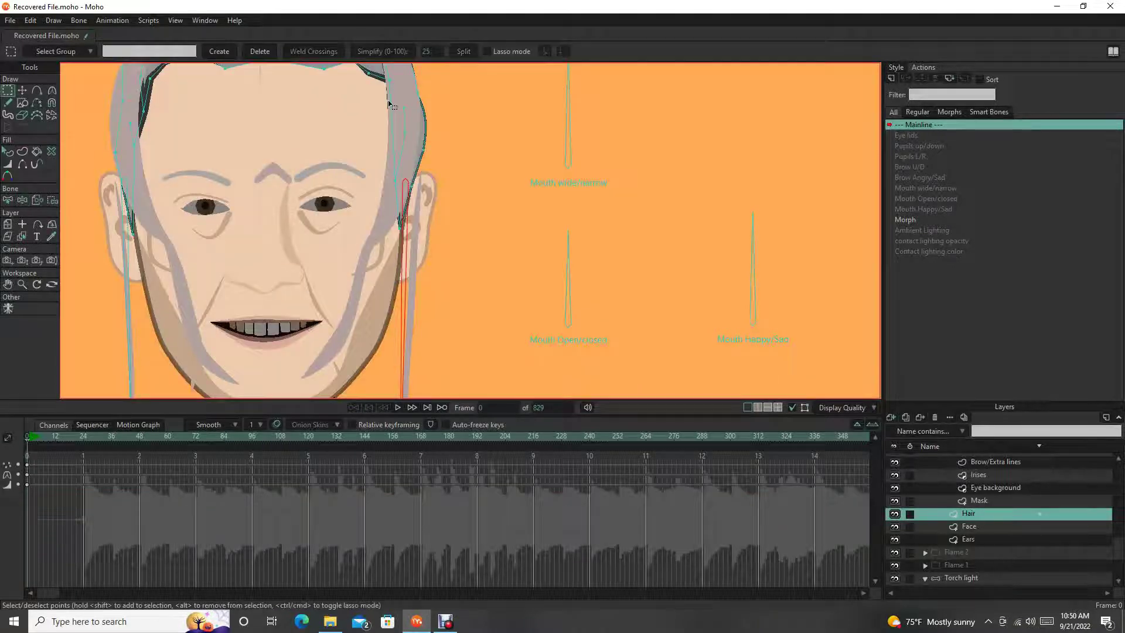
left_click_drag(388, 101, 427, 145)
left_click_drag(293, 381, 356, 282)
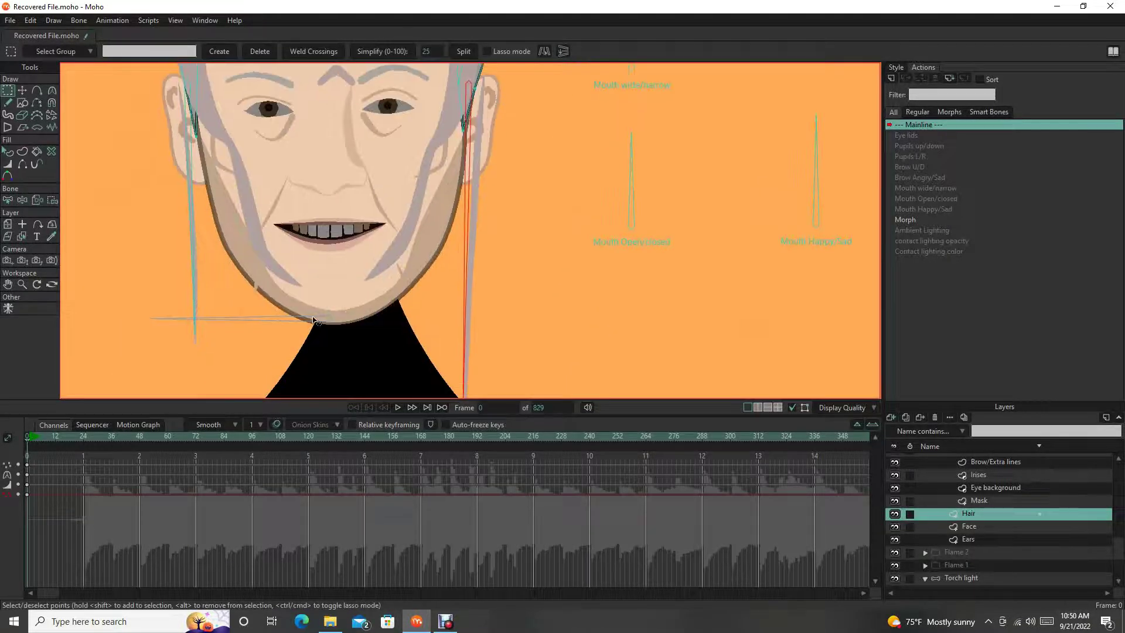
- Swing both hair strand bones outward and inspect the hair and its highlights up close on each side
key("z")
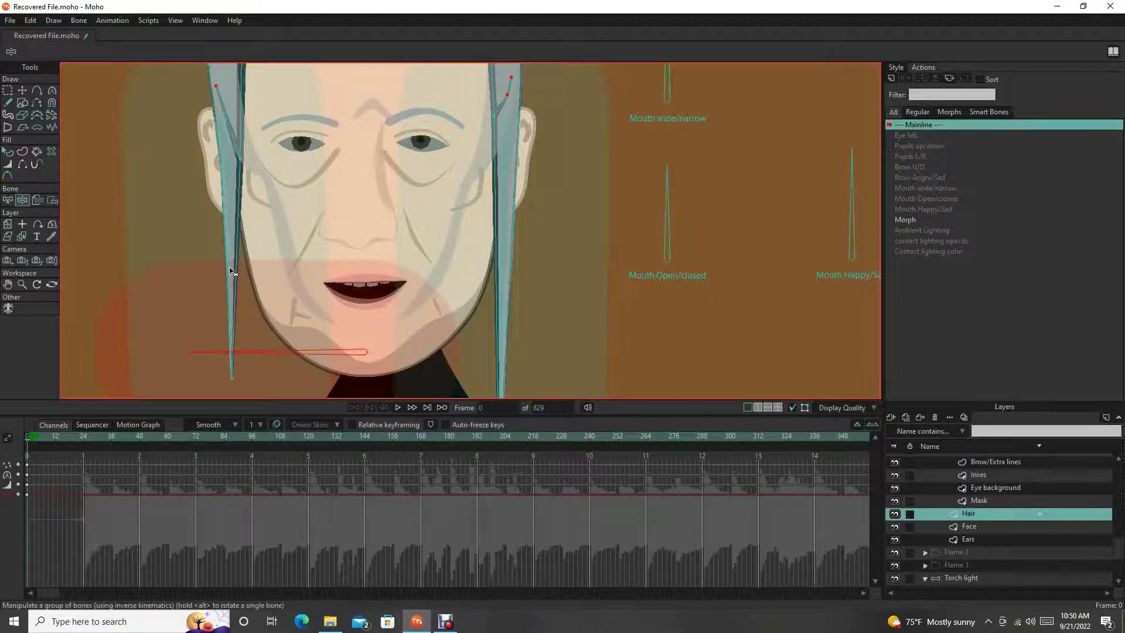
left_click_drag(232, 272, 184, 293)
left_click_drag(505, 276, 663, 263)
scroll(520, 316, "up", 4)
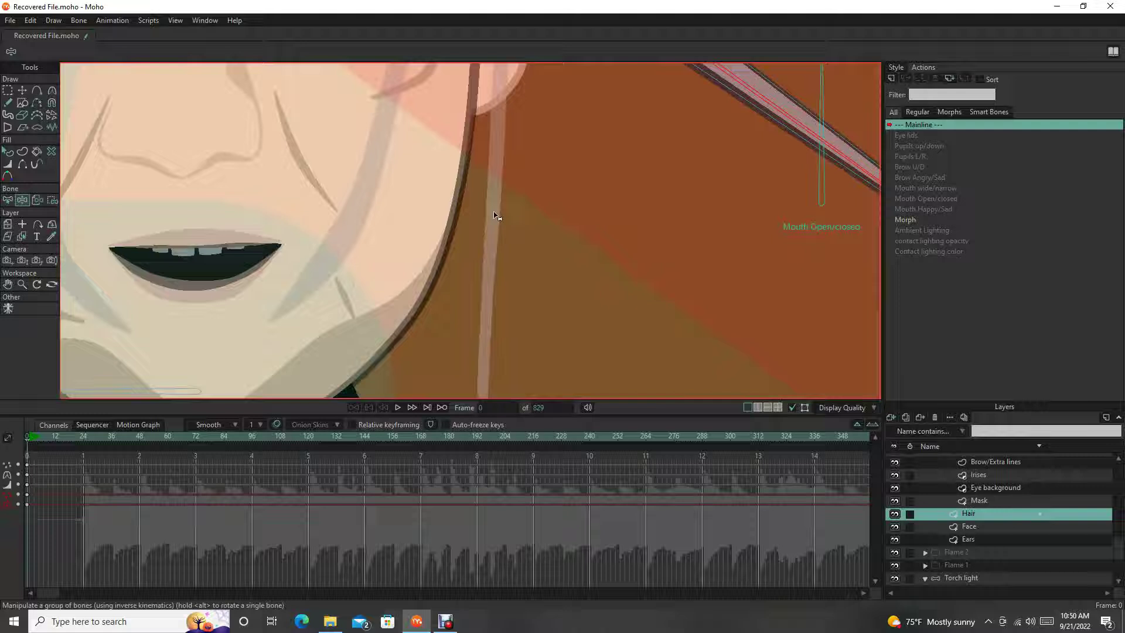
left_click_drag(139, 301, 376, 266)
left_click_drag(156, 247, 395, 302)
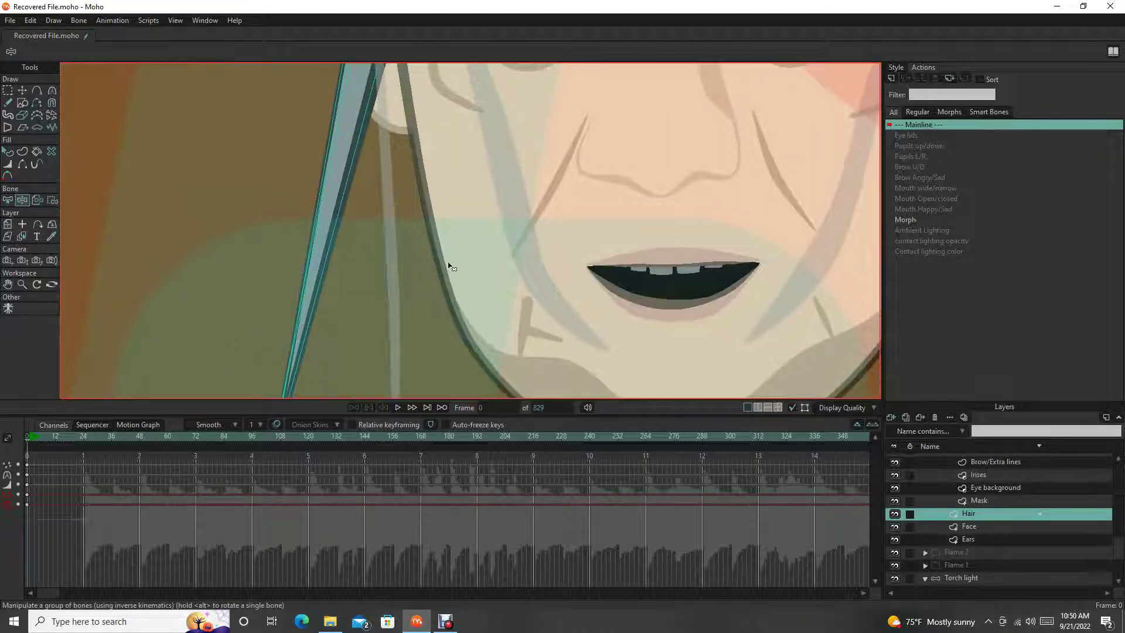
scroll(522, 239, "down", 4)
mouse_move(605, 243)
left_mouse_down()
mouse_move(468, 255)
mouse_move(445, 322)
left_mouse_up()
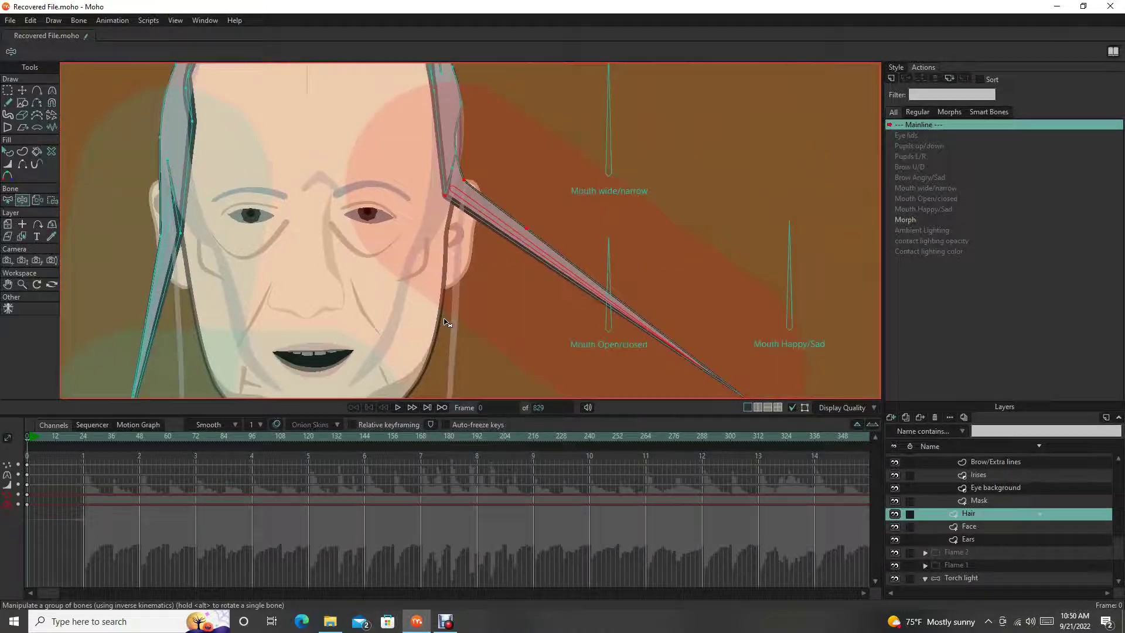
left_click_drag(561, 273, 445, 340)
left_click_drag(380, 326, 552, 246)
key("b")
left_click_drag(490, 286, 364, 319)
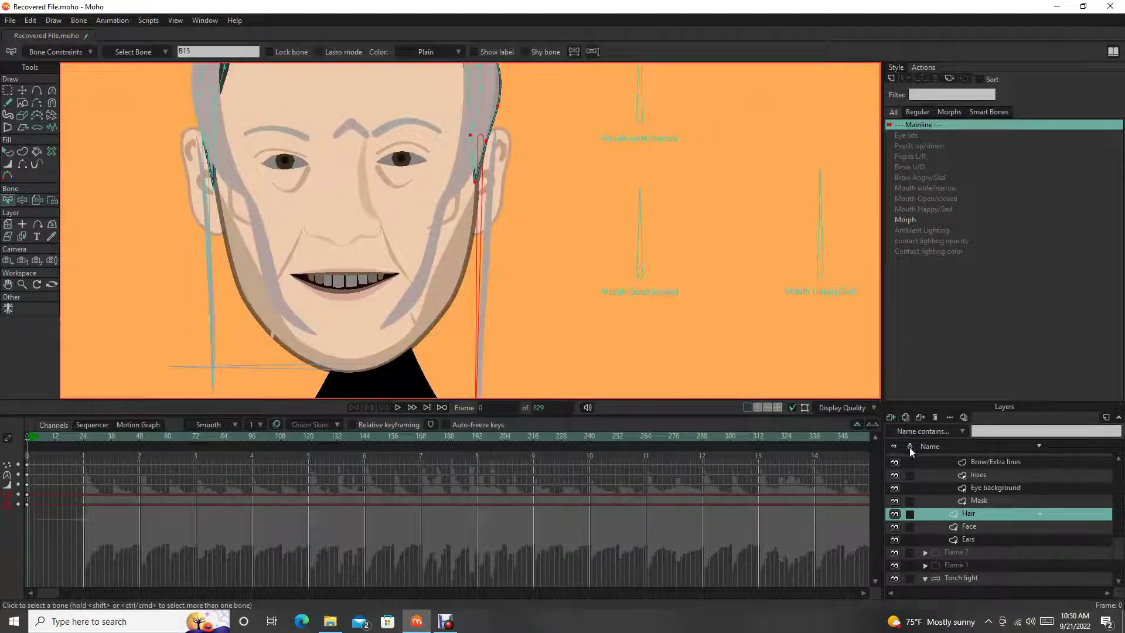
- On the Lighting layer, bind all points of the left hair strand highlight to the left hair strand bone
left_click_drag(1114, 561, 1108, 466)
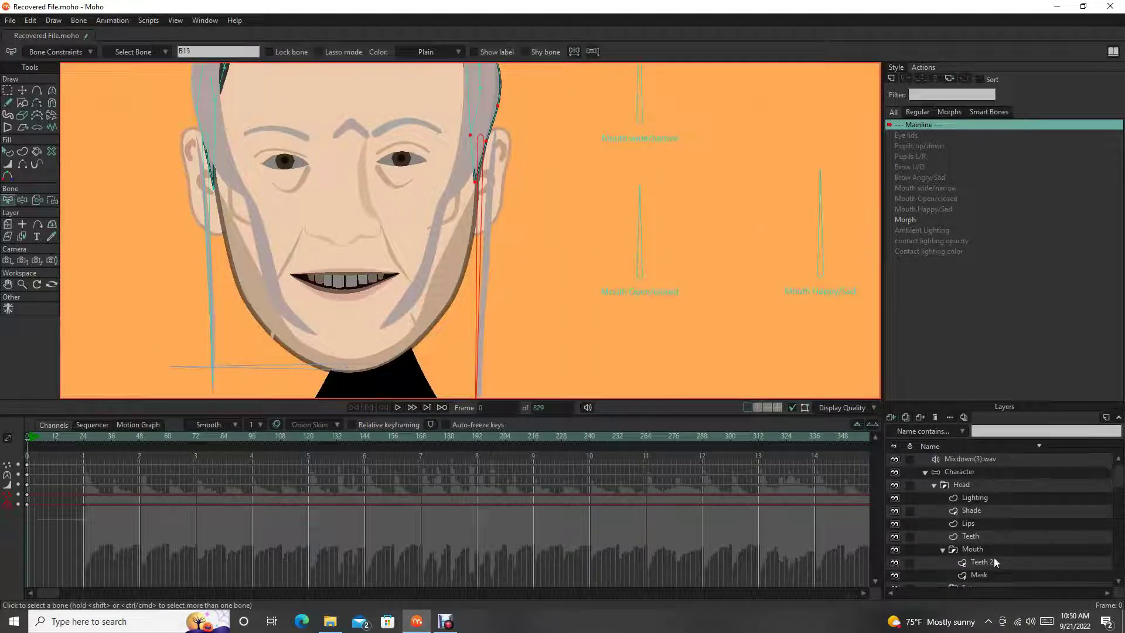
left_click(996, 498)
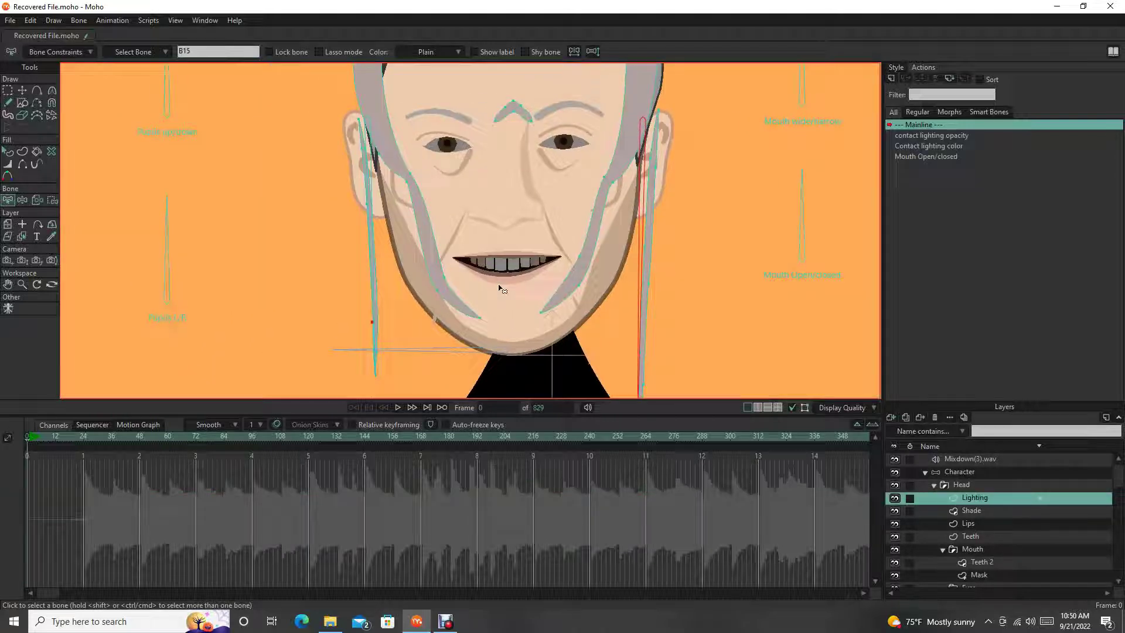
left_click(371, 192)
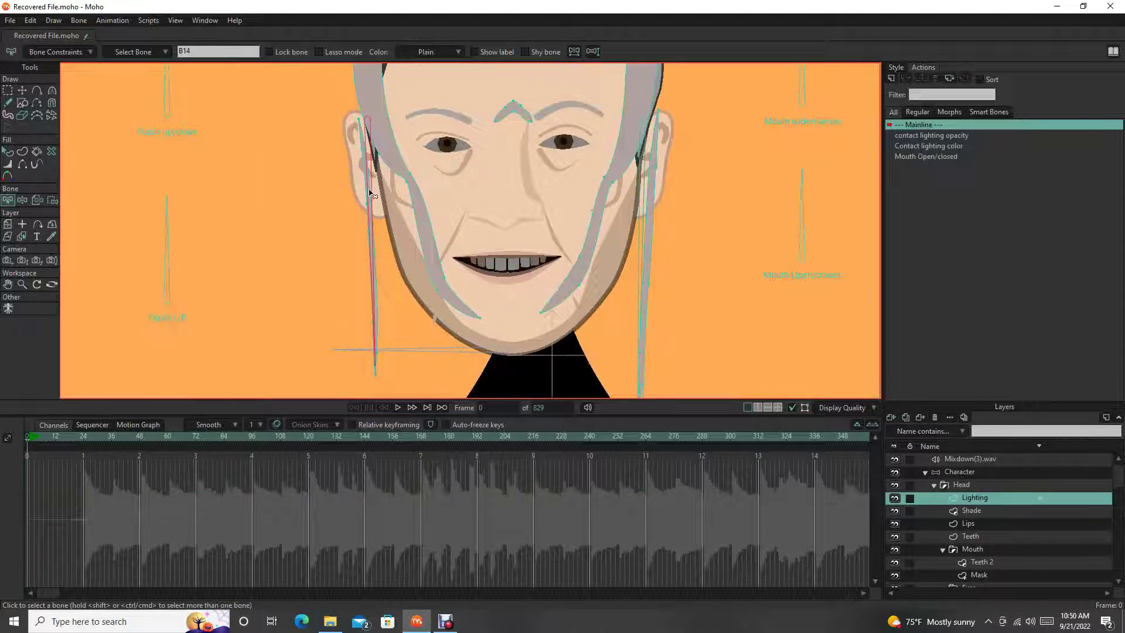
left_click_drag(391, 263, 393, 219)
scroll(403, 214, "down", 2)
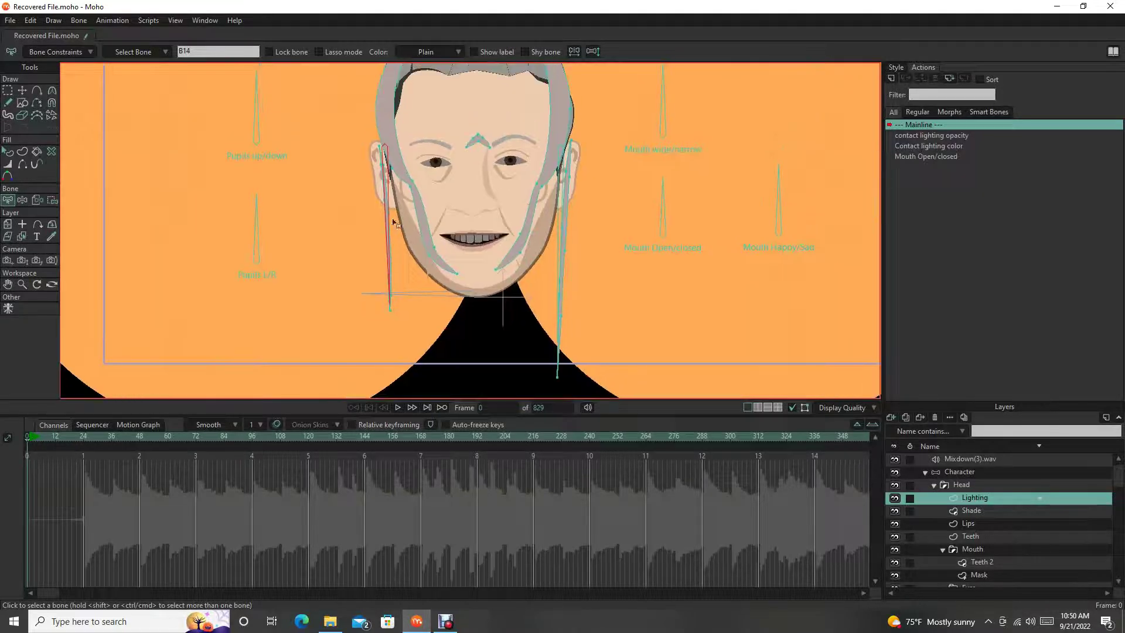
scroll(390, 186, "up", 1)
scroll(393, 189, "up", 2)
key("g")
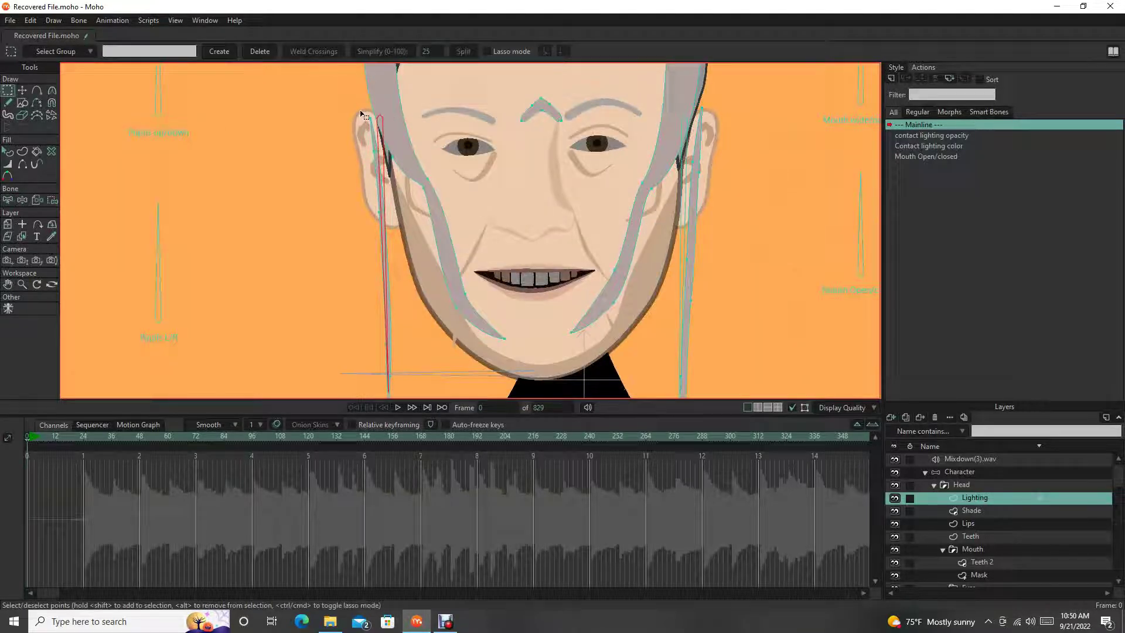
left_click_drag(361, 113, 396, 242)
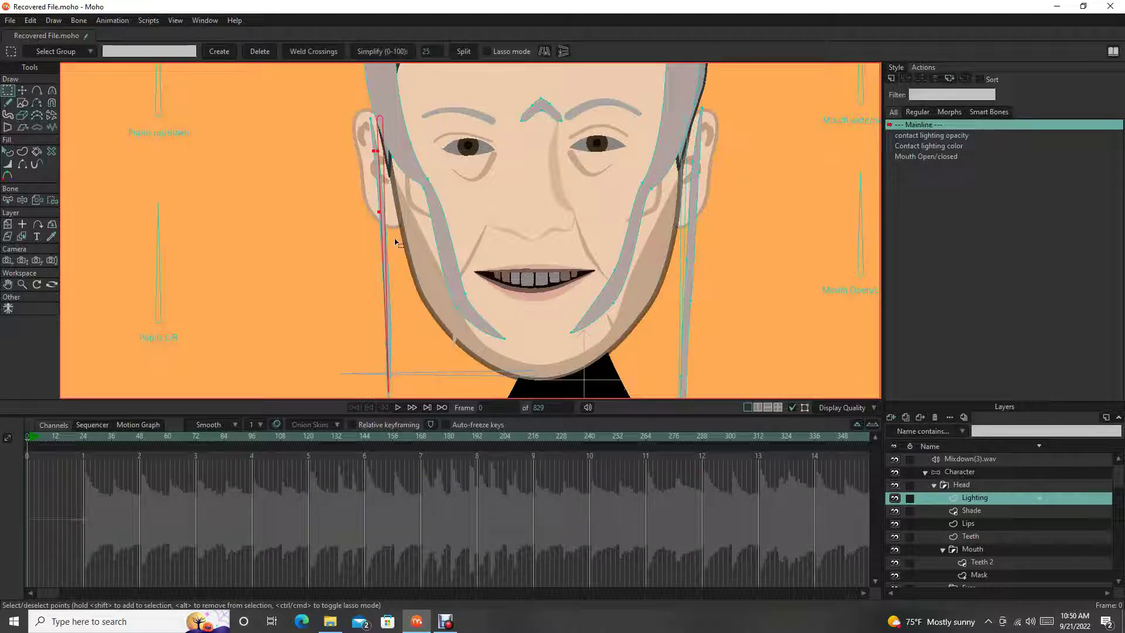
scroll(396, 242, "down", 3)
left_click_drag(348, 148, 399, 350)
left_click(52, 200)
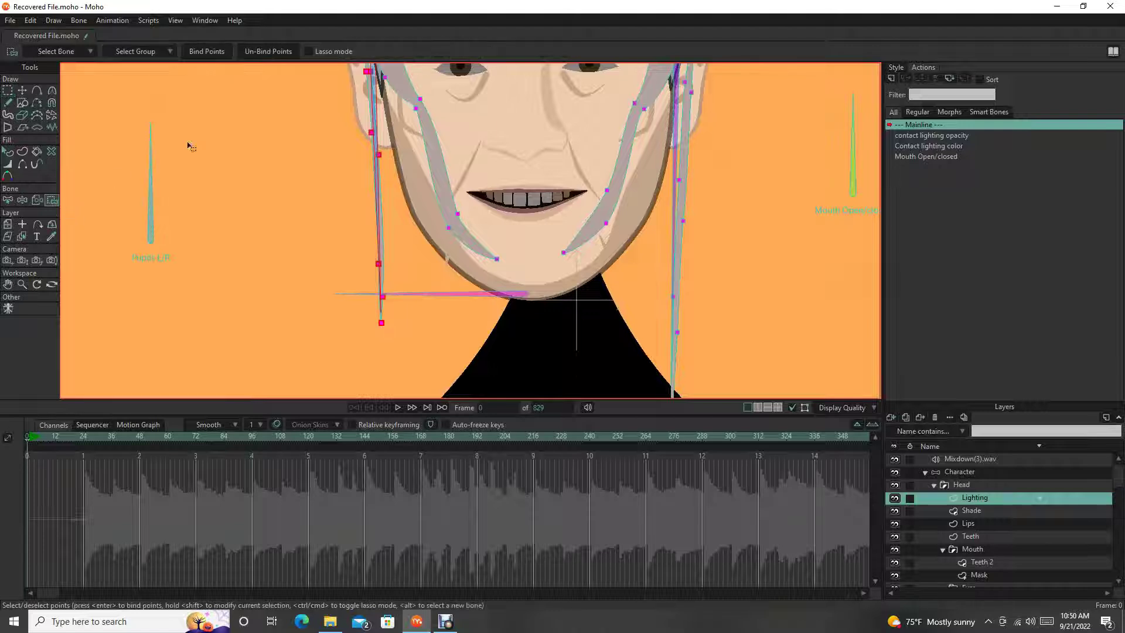
left_click(216, 55)
- On the Lighting layer, bind all points of the right hair strand highlight to the right hair strand bone
left_click_drag(469, 164, 264, 225)
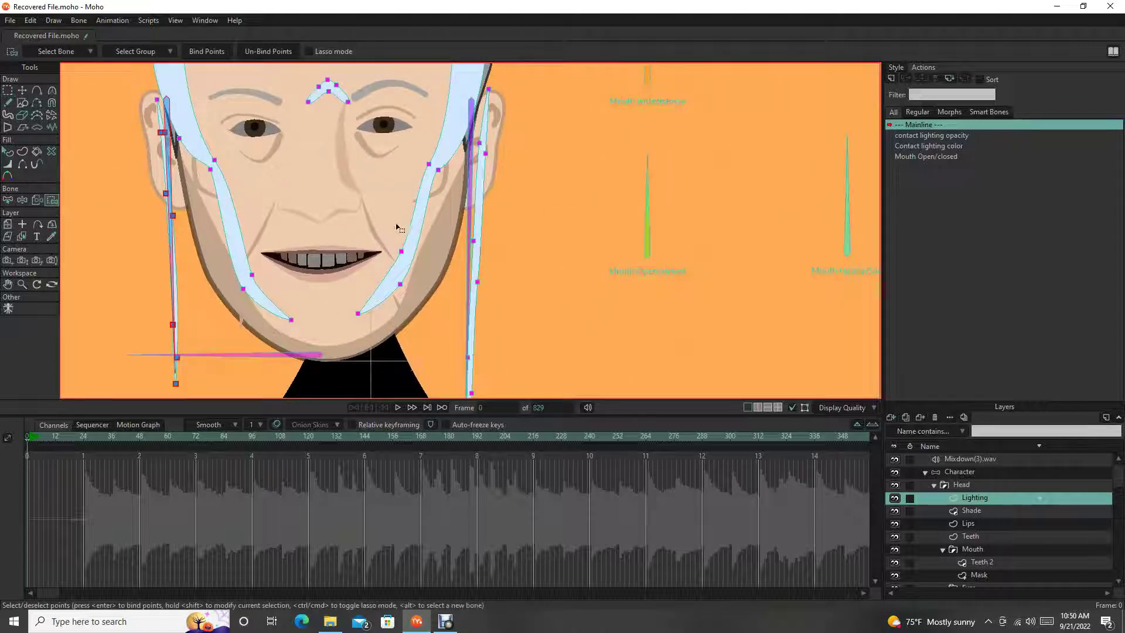
key("b")
left_click(467, 183)
left_click_drag(452, 188, 414, 189)
key("g")
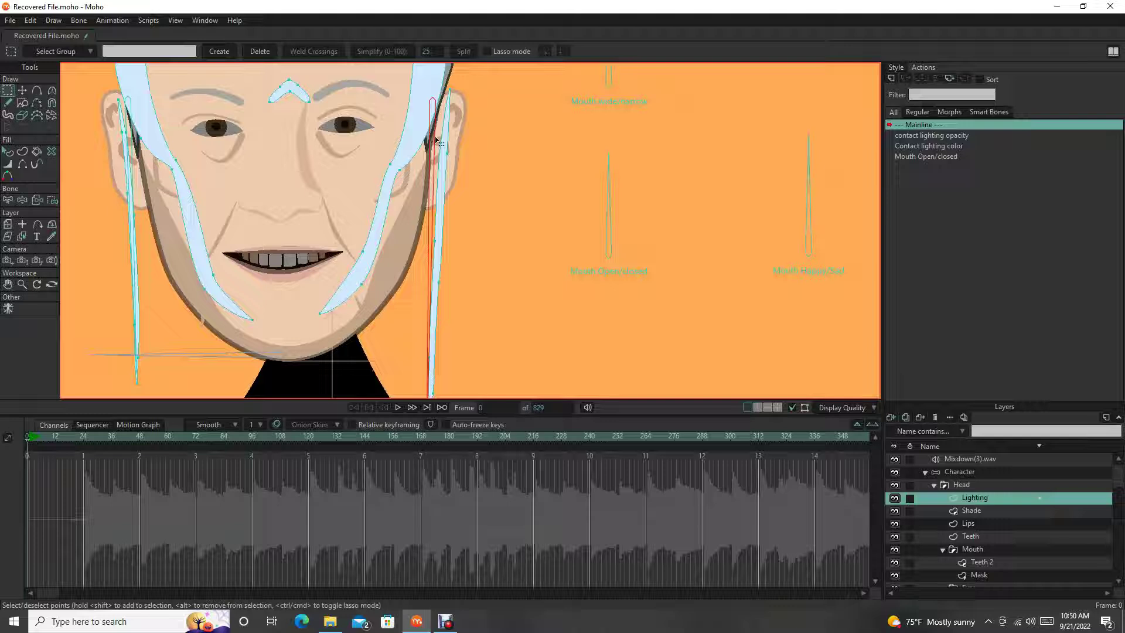
left_click_drag(437, 141, 478, 276)
scroll(419, 195, "down", 3)
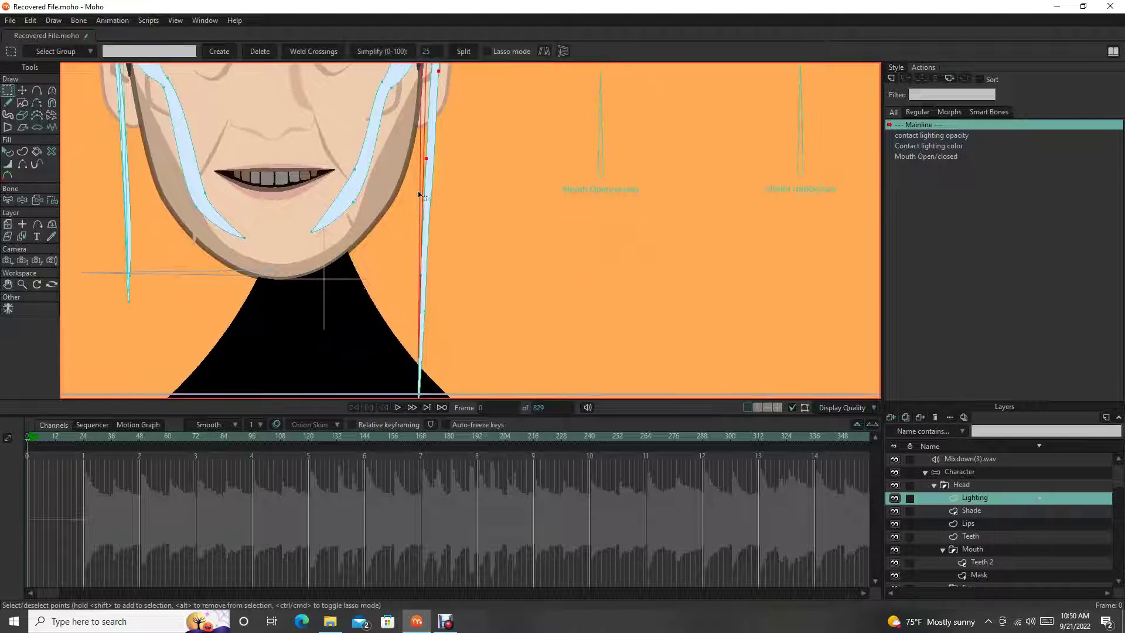
scroll(406, 209, "down", 1)
left_click_drag(406, 210, 476, 315)
scroll(404, 165, "down", 1)
scroll(452, 147, "up", 4)
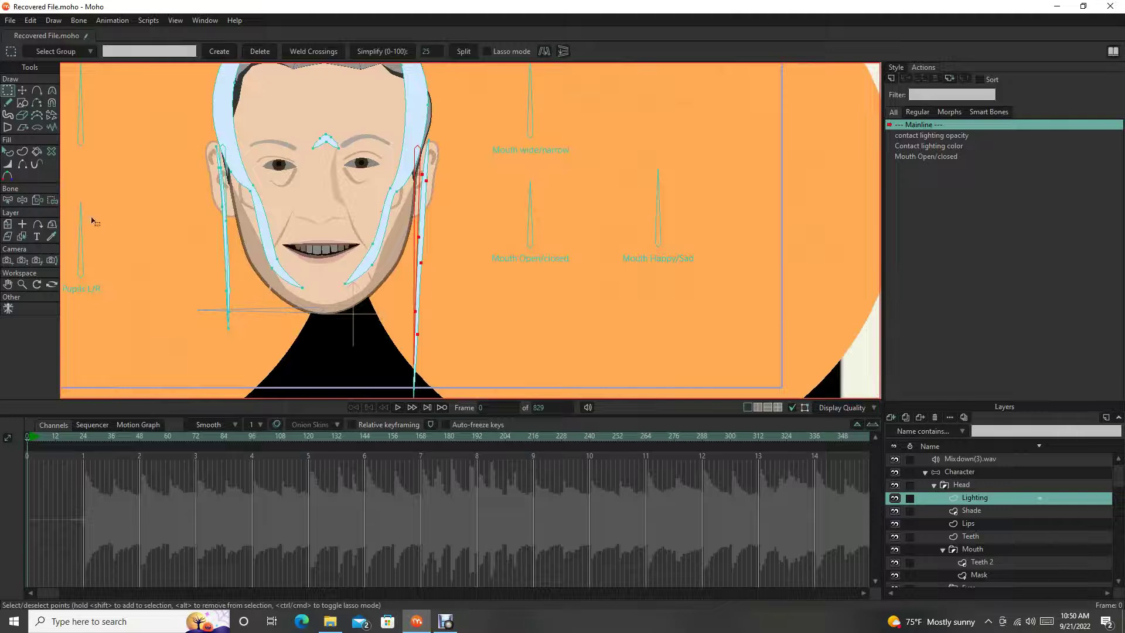
left_click(52, 200)
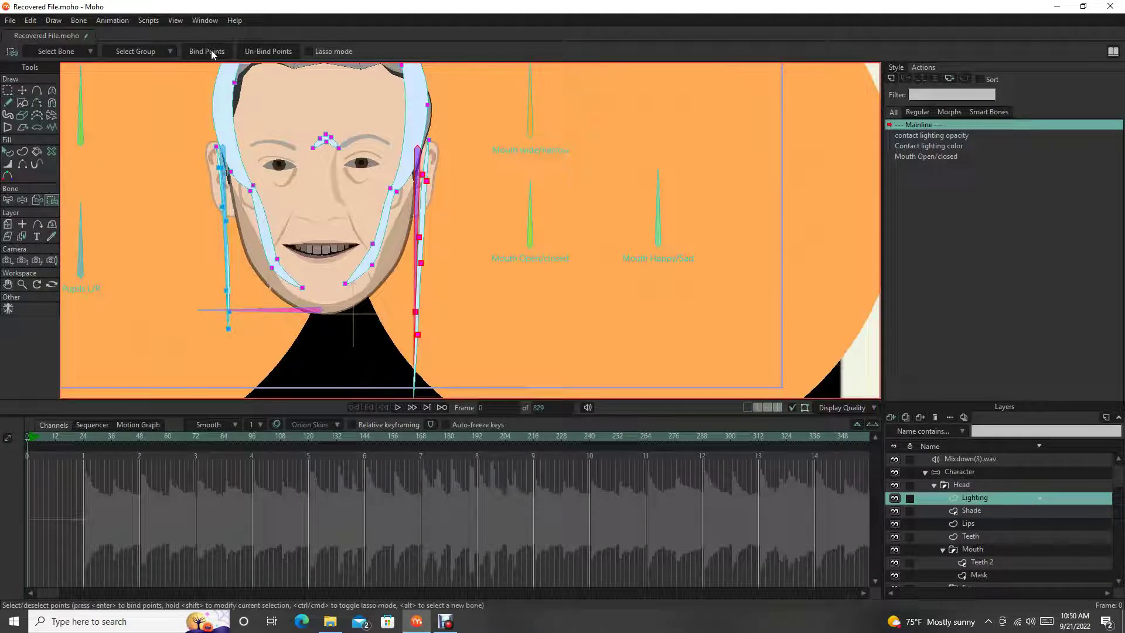
left_click_drag(431, 199, 486, 189)
- Swing the hair strand bones with Manipulate Bones to check how the bound highlights follow the strands
key("z")
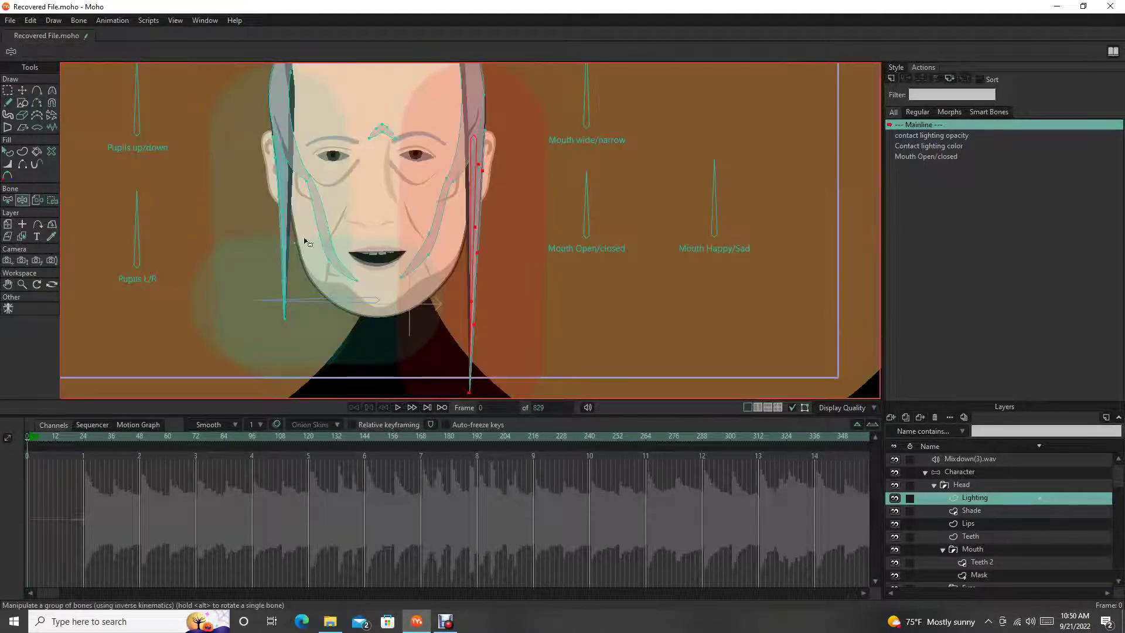
left_click_drag(293, 238, 239, 250)
scroll(321, 186, "up", 3)
left_click_drag(297, 206, 267, 358)
left_click_drag(474, 320, 360, 227)
left_click_drag(541, 271, 516, 276)
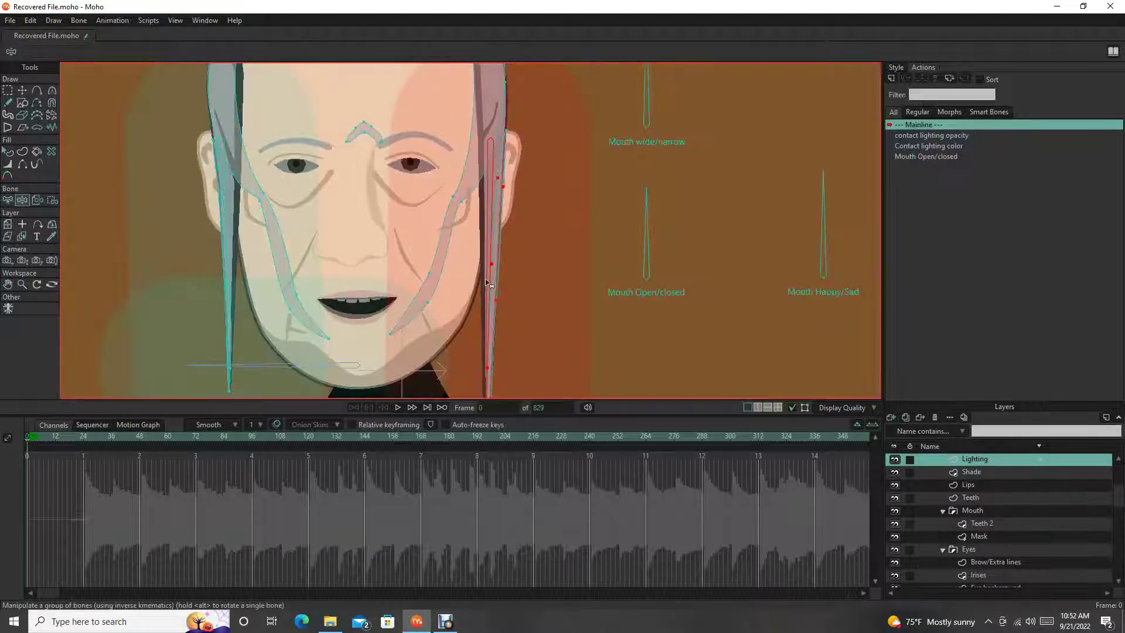
- Swing the right hair strand bone inward across the face and inspect the hair in front of the ear up close
left_click_drag(489, 285, 432, 311)
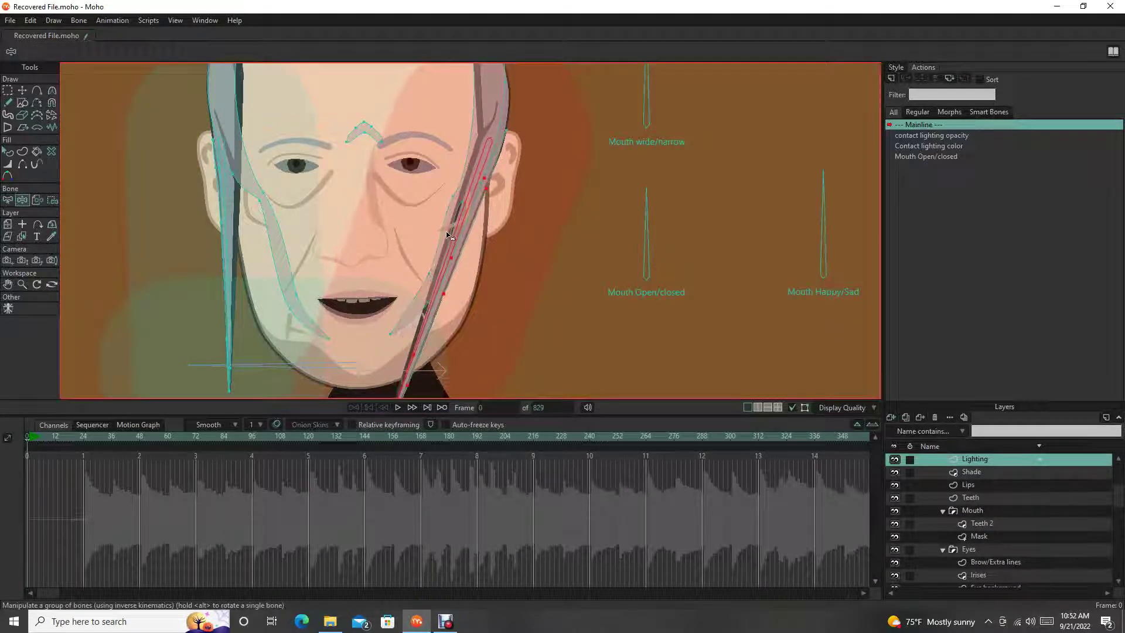
scroll(457, 246, "up", 3)
left_click_drag(465, 251, 518, 335)
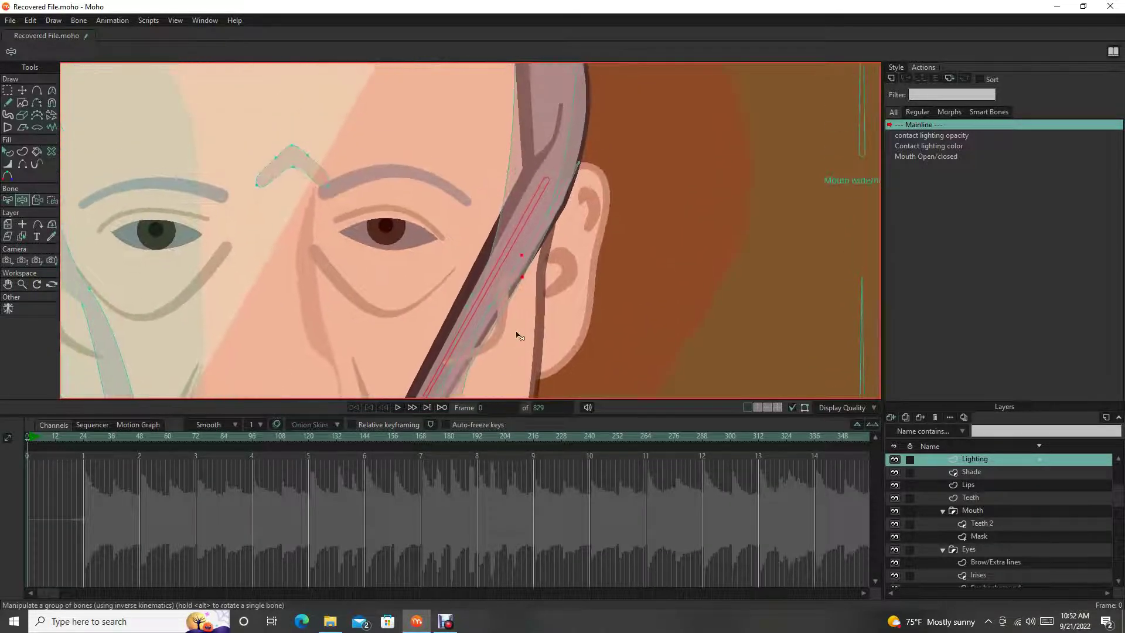
left_click_drag(504, 252, 513, 320)
left_click_drag(589, 264, 518, 171)
scroll(518, 171, "down", 1)
key("b")
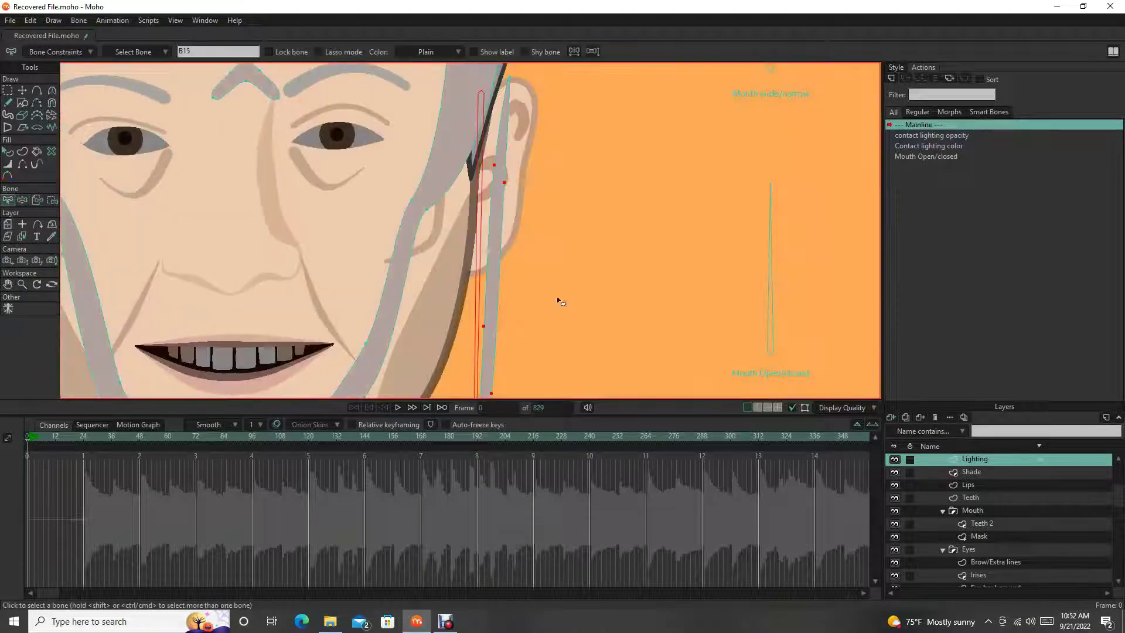
- Move the Hair layer up inside the Head group, placing it between the Shade and Lips layers
scroll(1049, 521, "down", 3)
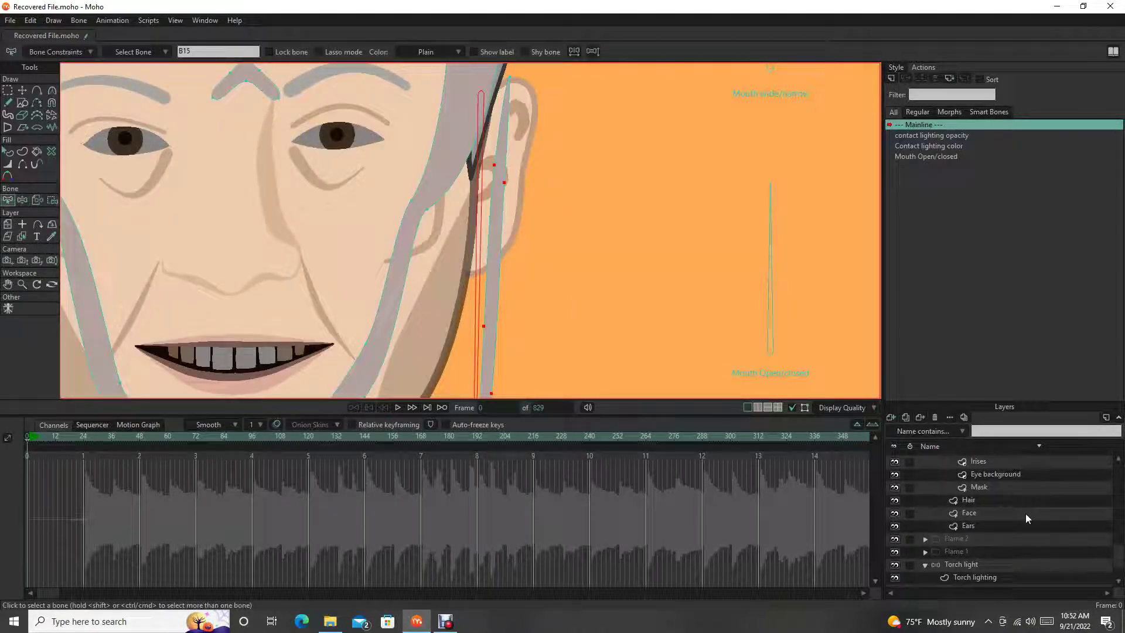
left_click(1000, 498)
scroll(1000, 459, "up", 3)
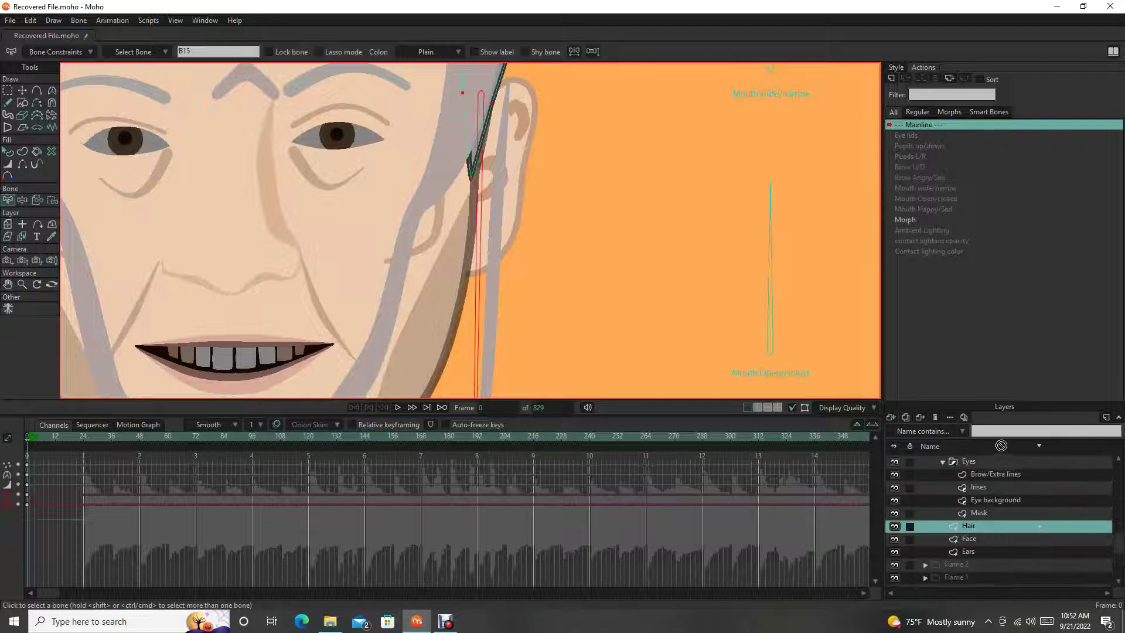
scroll(996, 454, "up", 2)
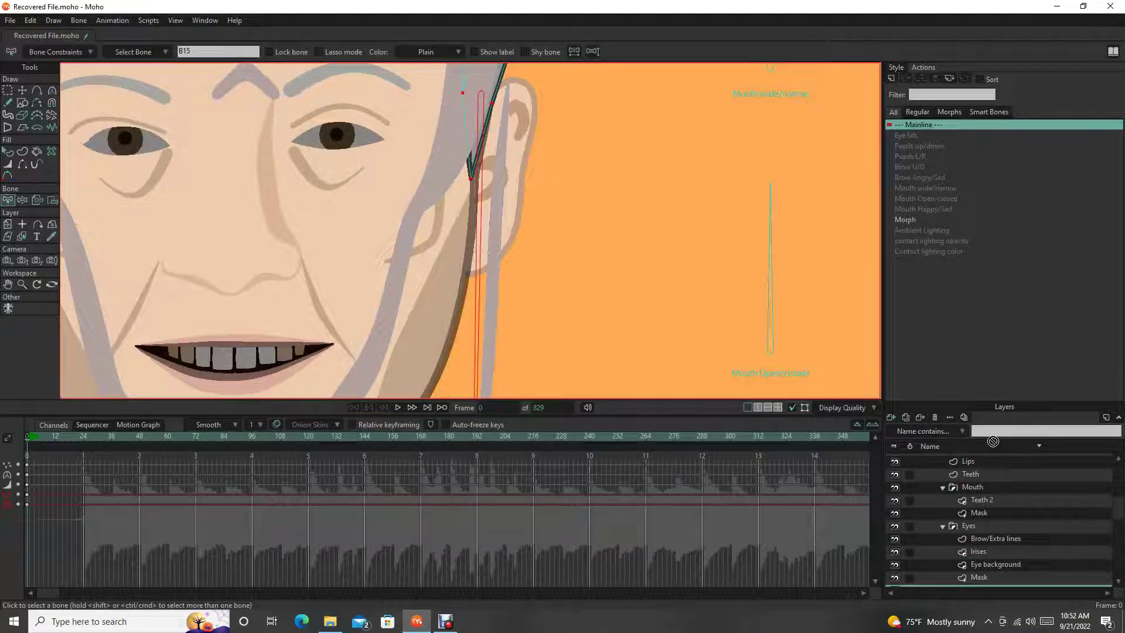
scroll(992, 442, "up", 1)
left_click_drag(991, 437, 983, 495)
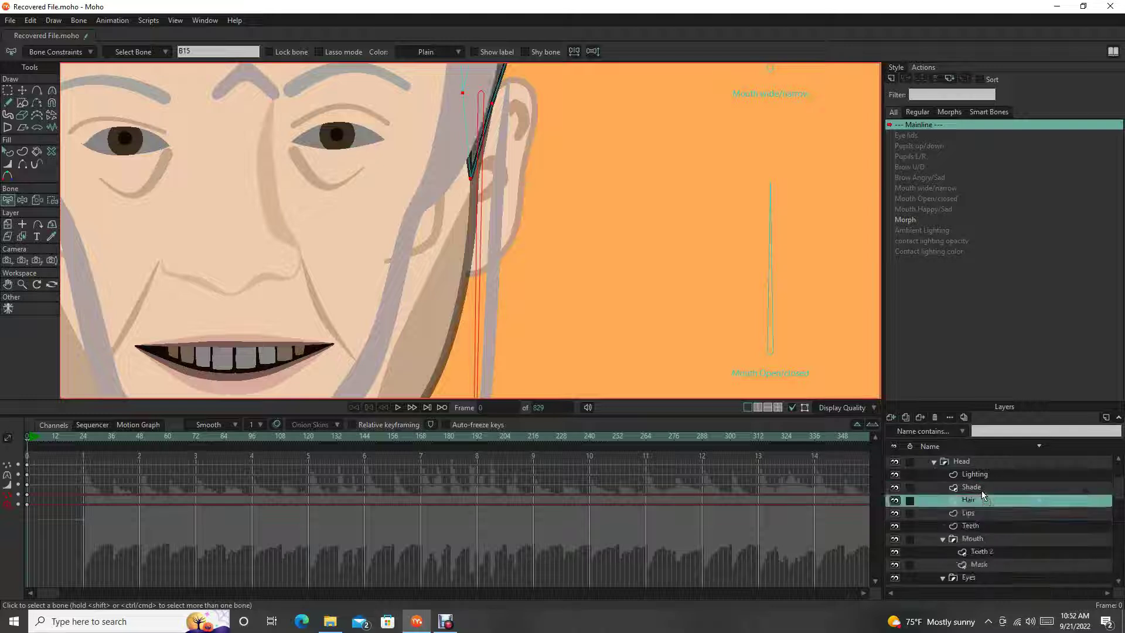
scroll(505, 258, "down", 5)
left_click_drag(518, 210, 505, 283)
scroll(503, 288, "up", 2)
scroll(510, 288, "up", 3)
scroll(521, 284, "down", 1)
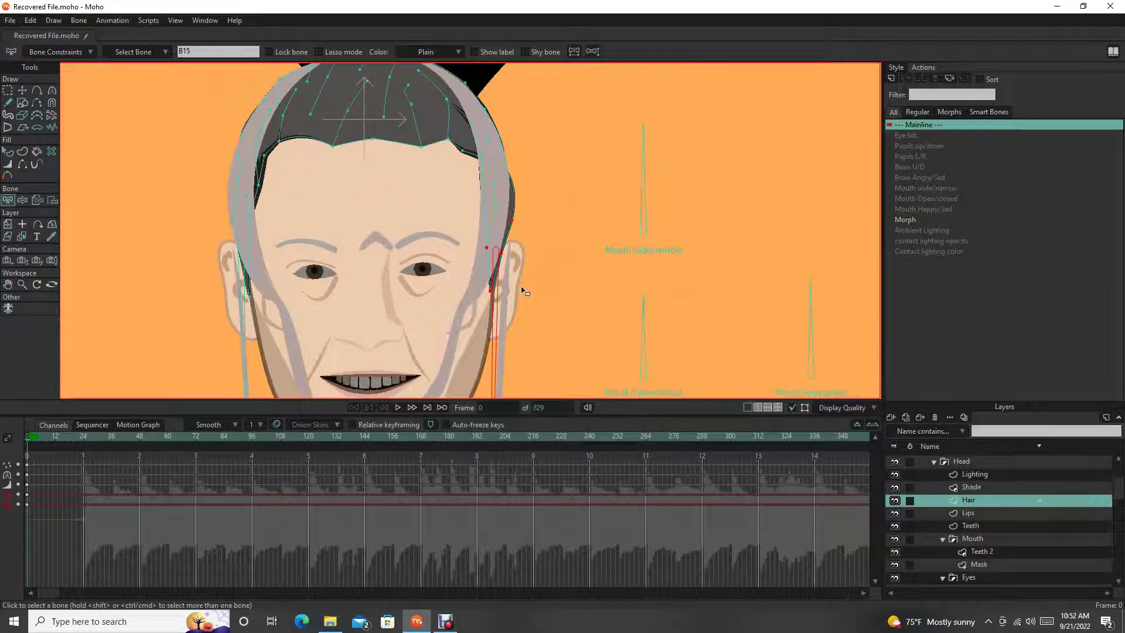
scroll(521, 290, "up", 3)
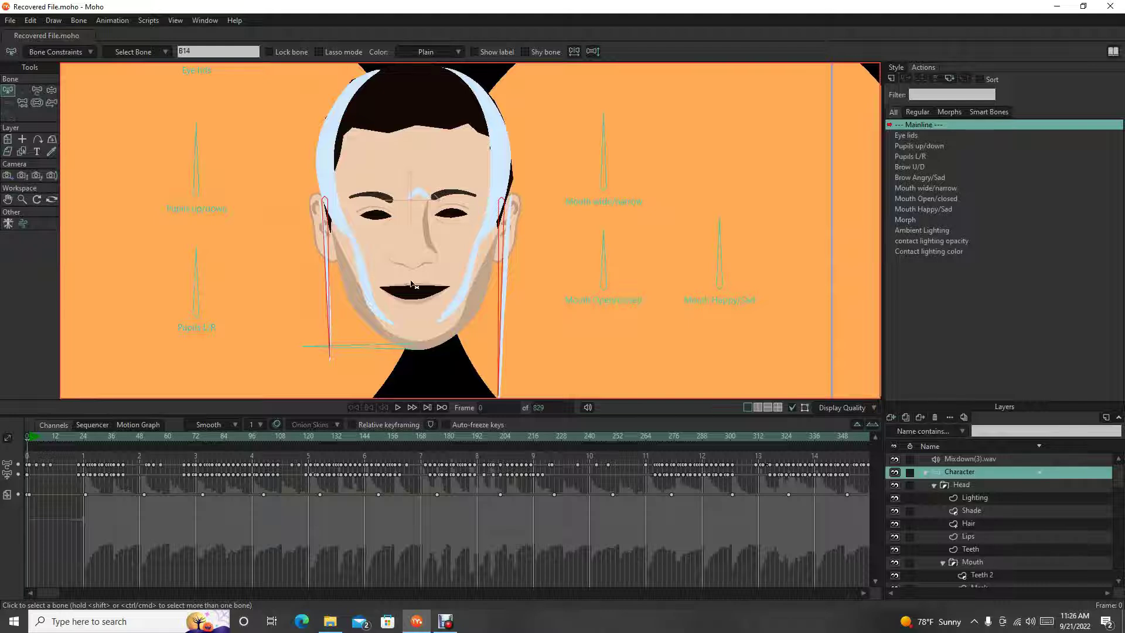
- On the Character layer, select both hair strand bones and enable bone dynamics in their constraints
left_click_drag(412, 284, 424, 234)
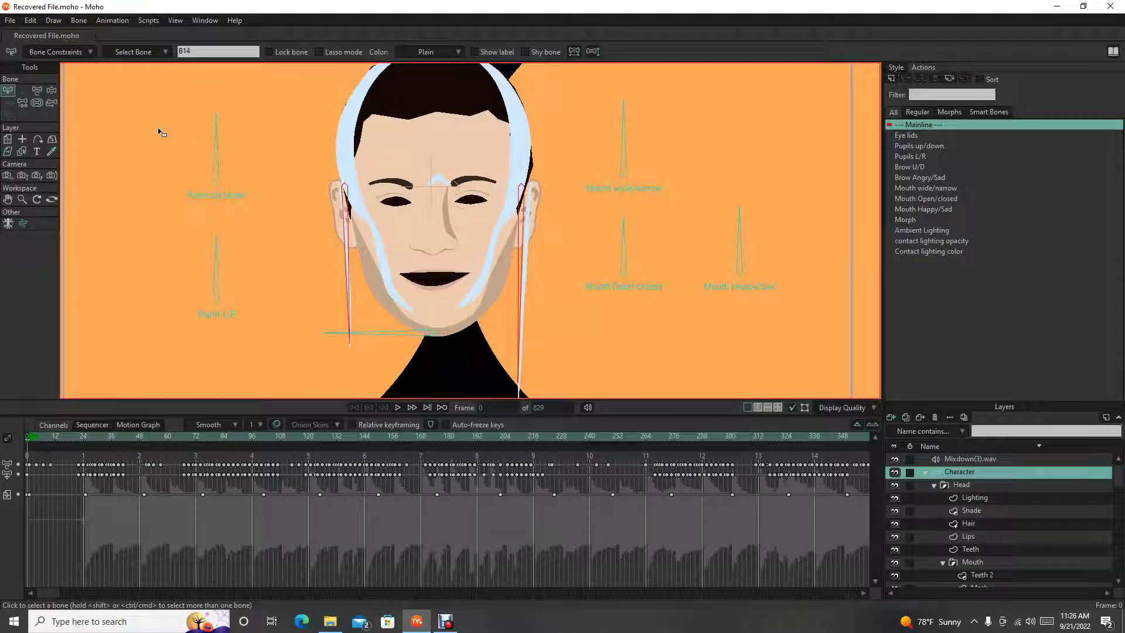
left_click(346, 223)
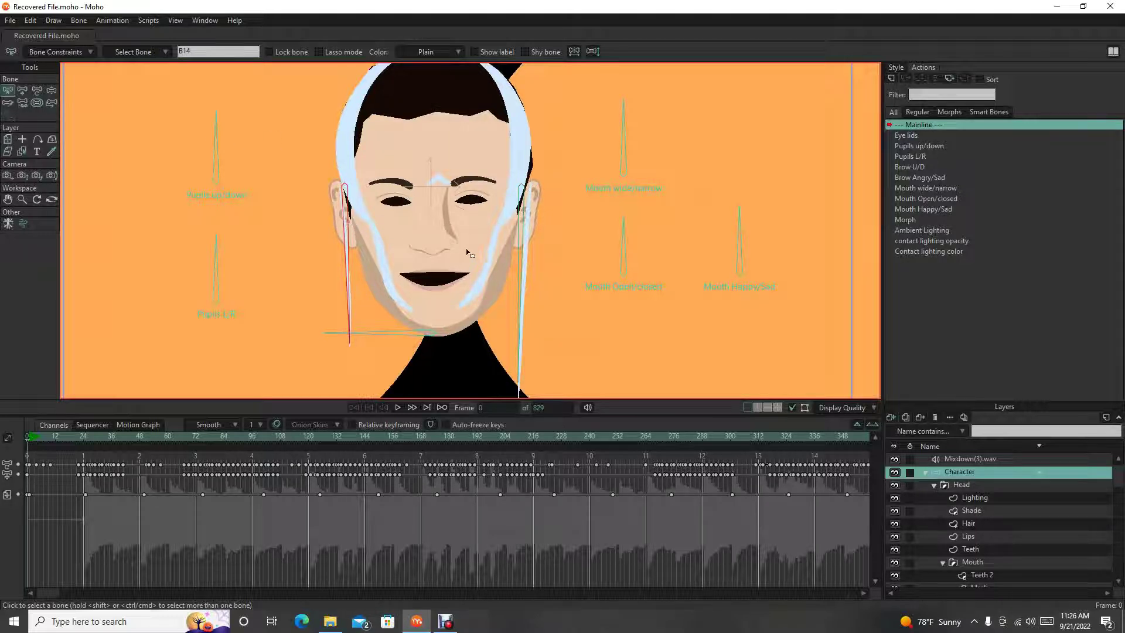
left_click(520, 228, "shift")
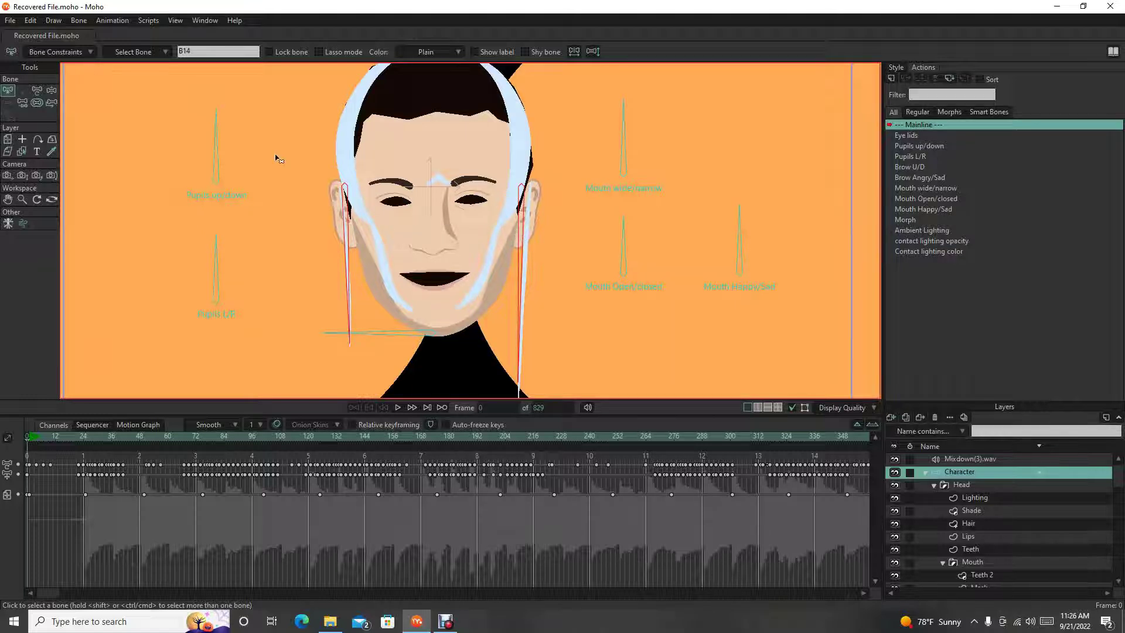
left_click_drag(202, 135, 214, 162)
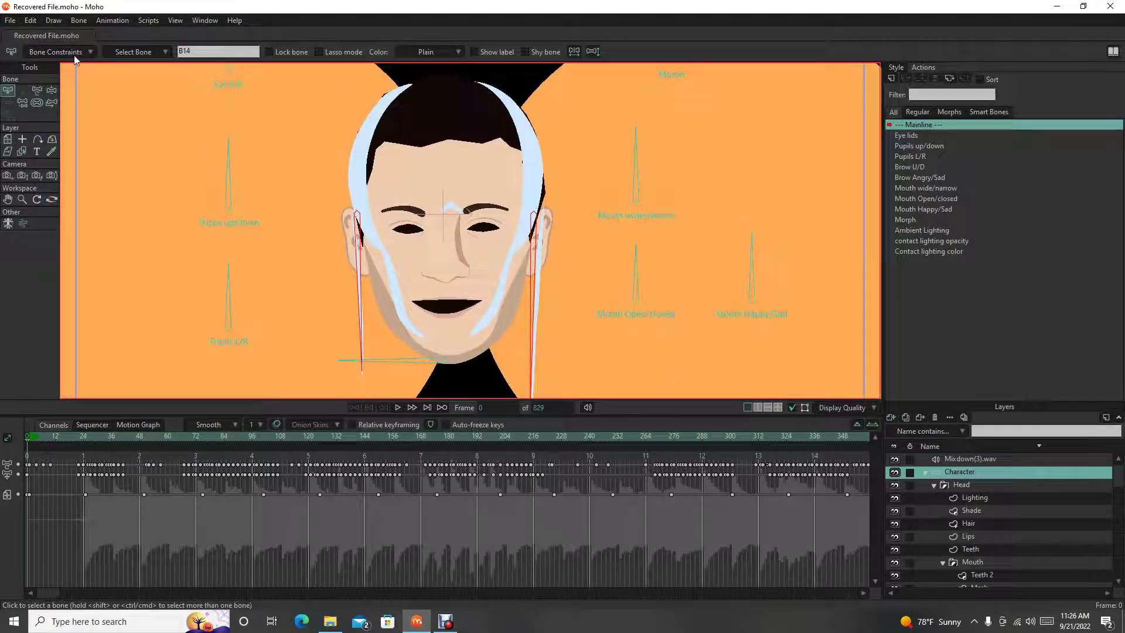
left_click(92, 50)
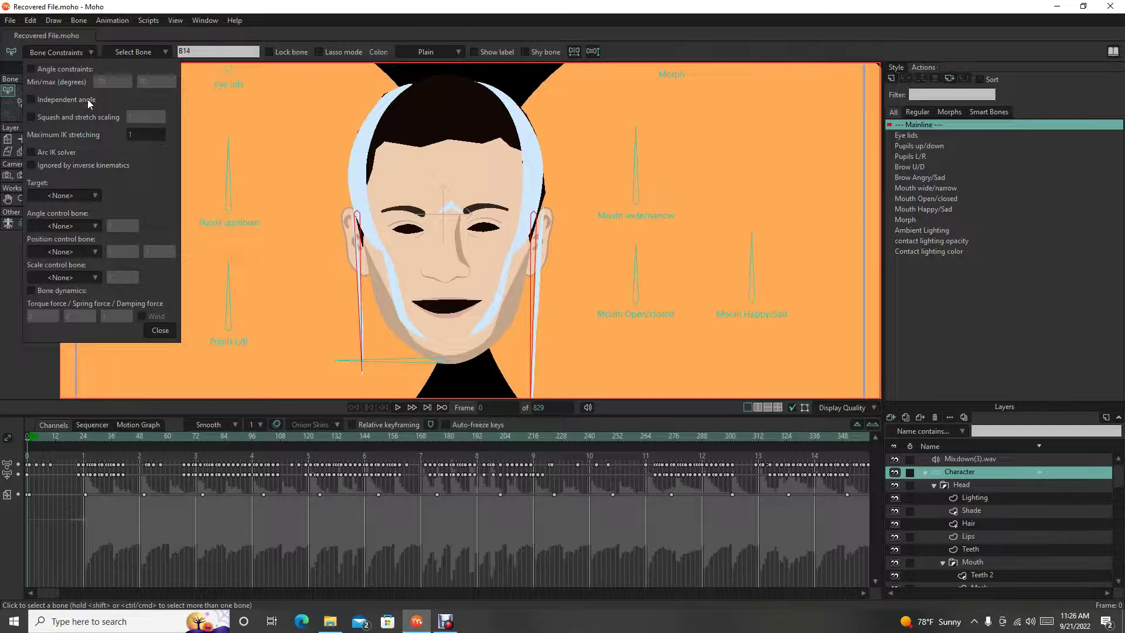
left_click(31, 291)
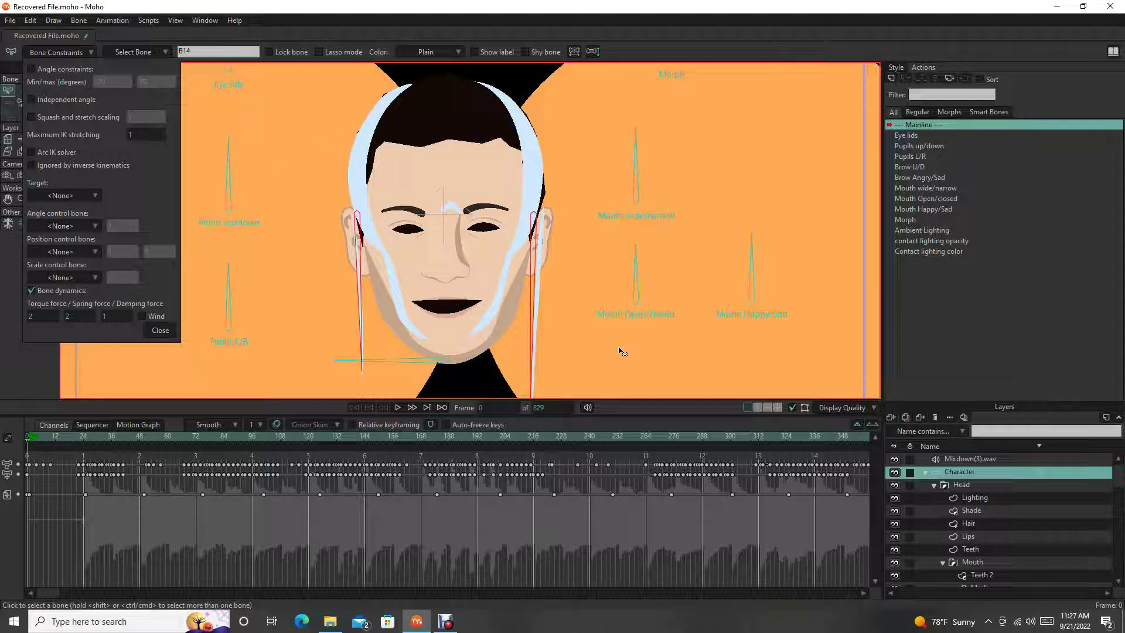
left_click_drag(622, 352, 603, 284)
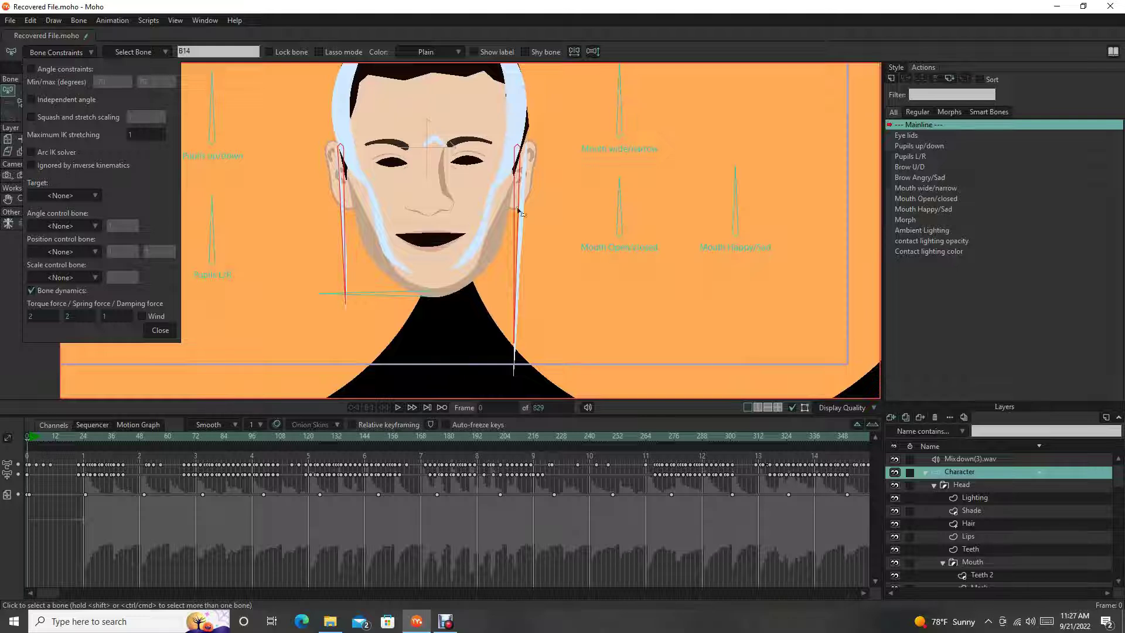
left_click_drag(554, 212, 554, 263)
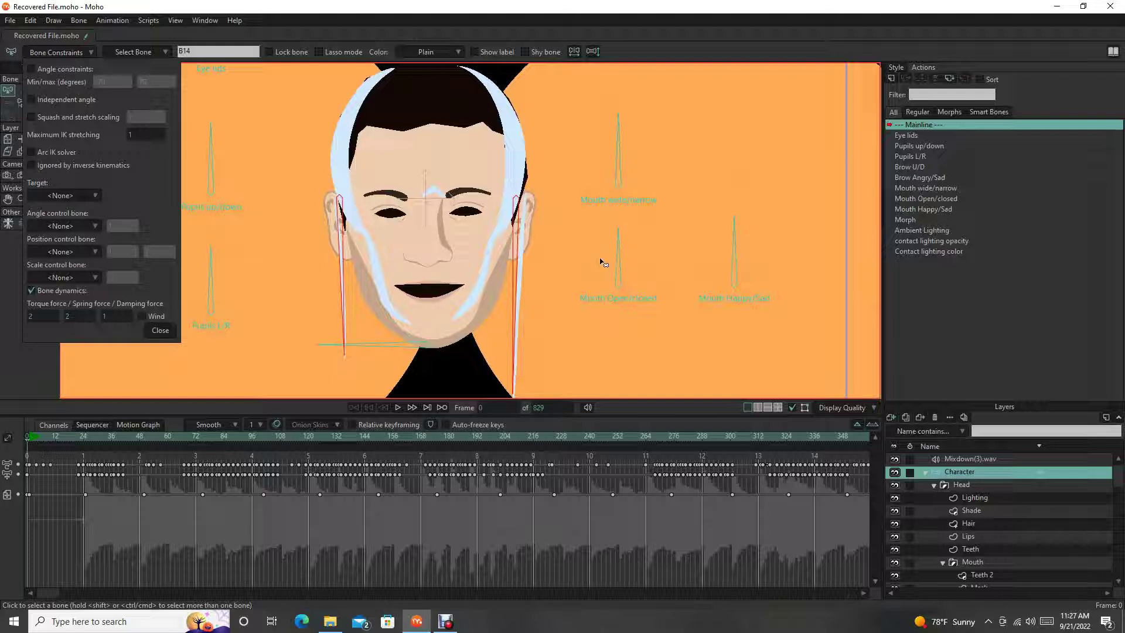
left_click_drag(590, 273, 568, 123)
left_click_drag(398, 217, 457, 304)
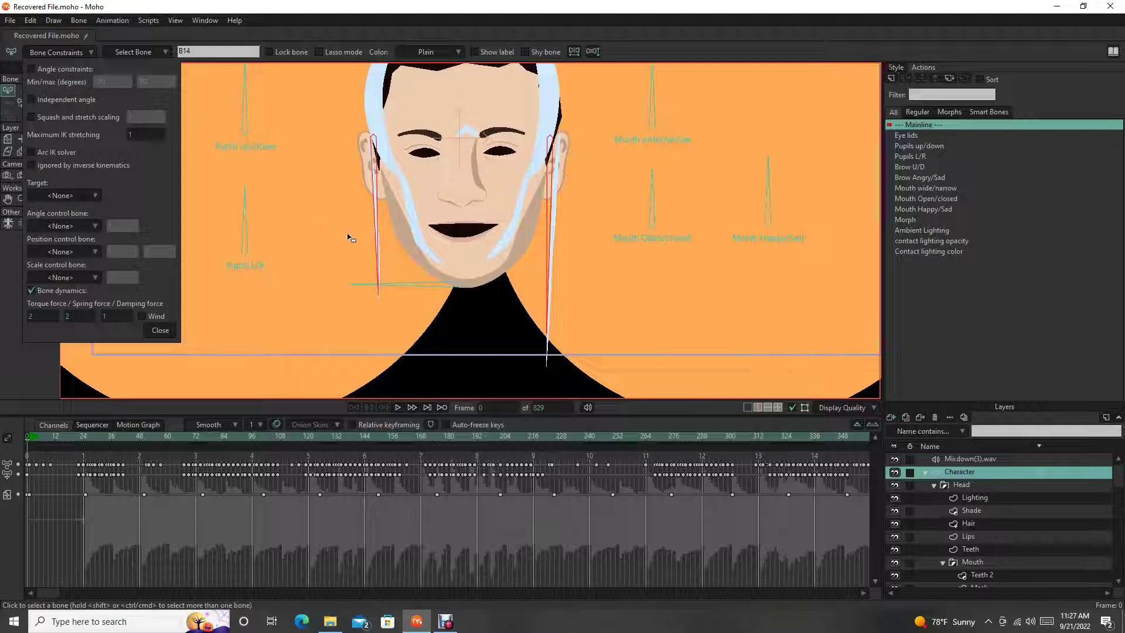
left_click(160, 330)
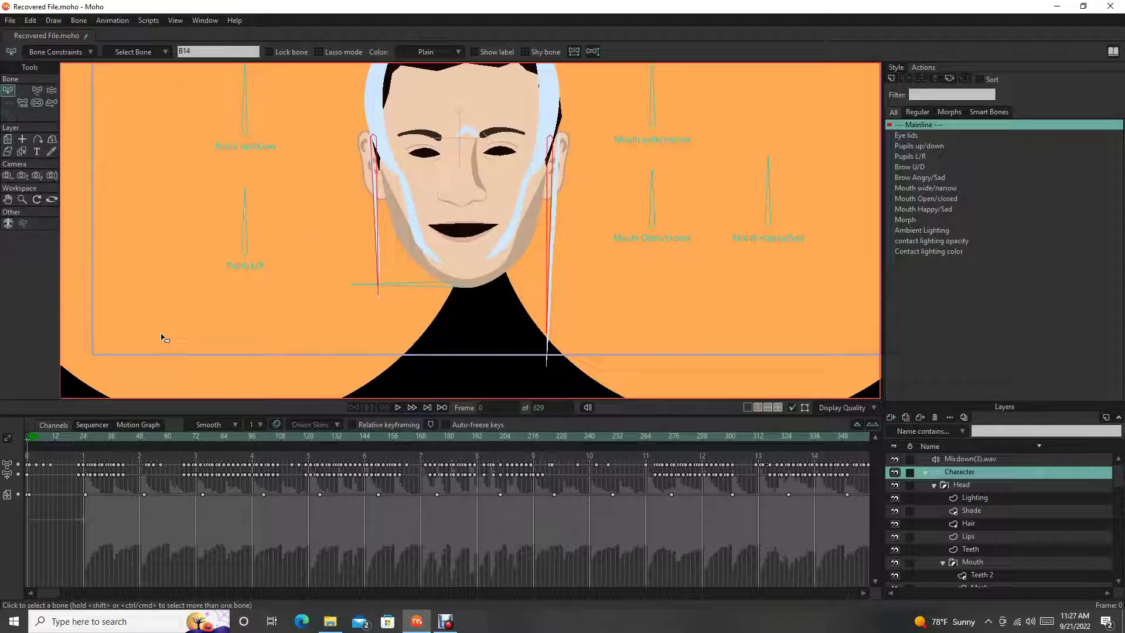
- Scrub through the animation and play it from frame 287 to check the hair strands' dynamic motion
left_click_drag(212, 438, 354, 517)
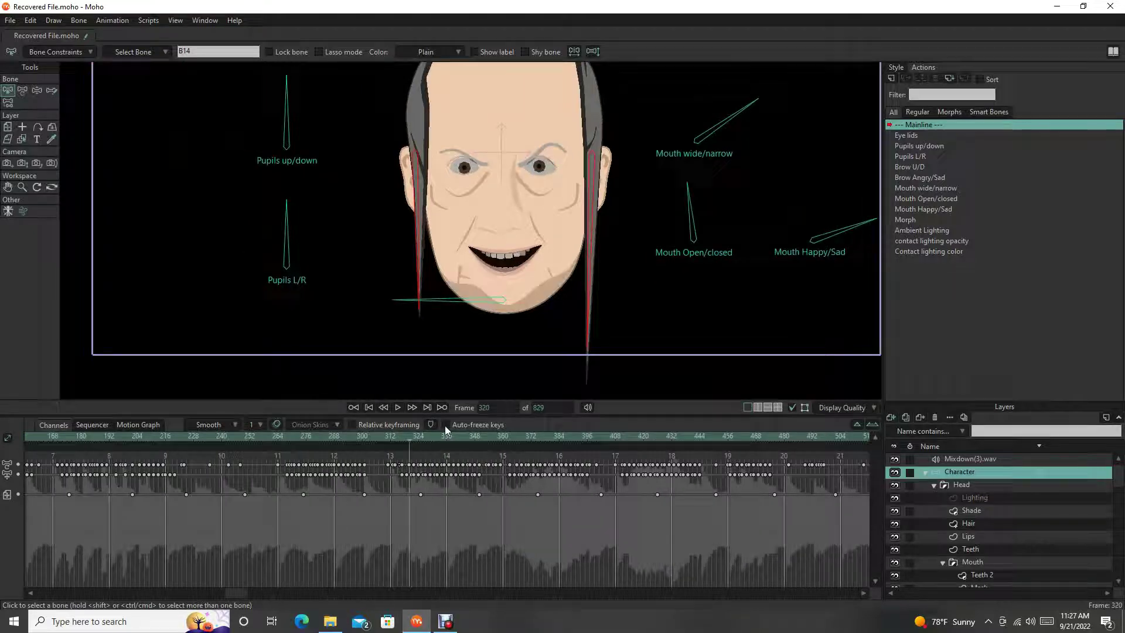
left_click_drag(445, 438, 526, 490)
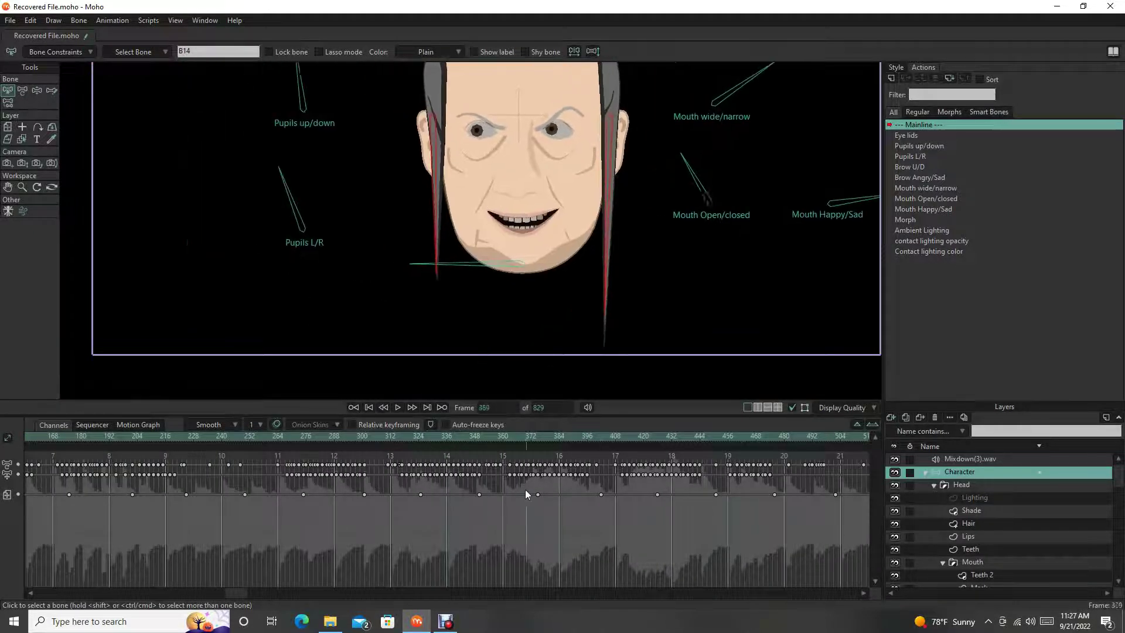
left_click_drag(620, 517, 599, 518)
scroll(599, 518, "right", 3)
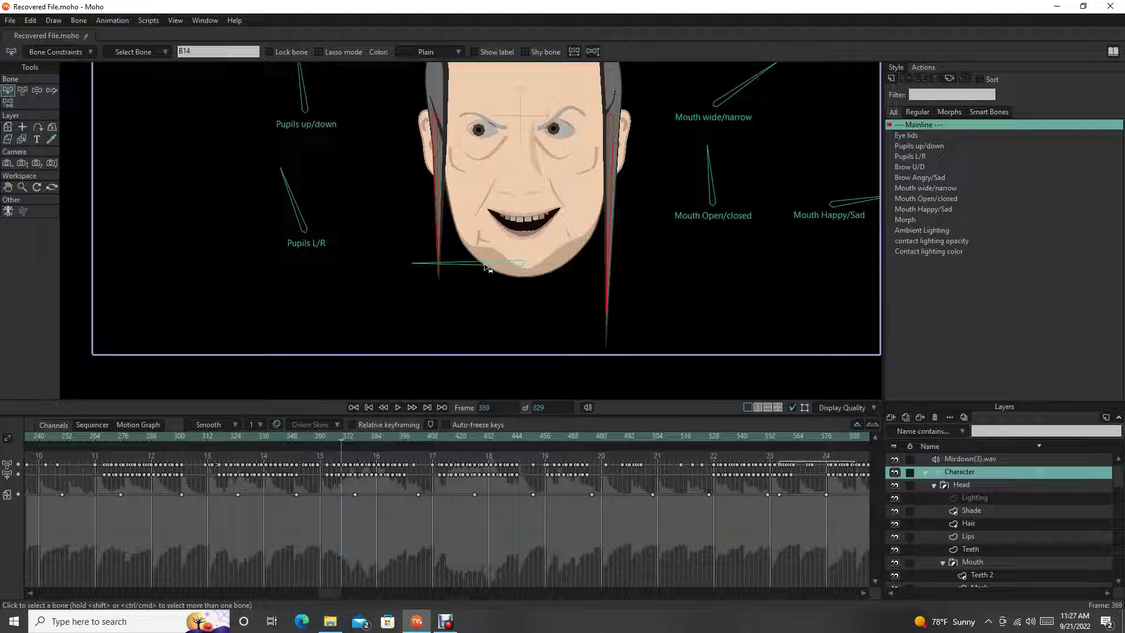
left_click_drag(387, 444, 145, 469)
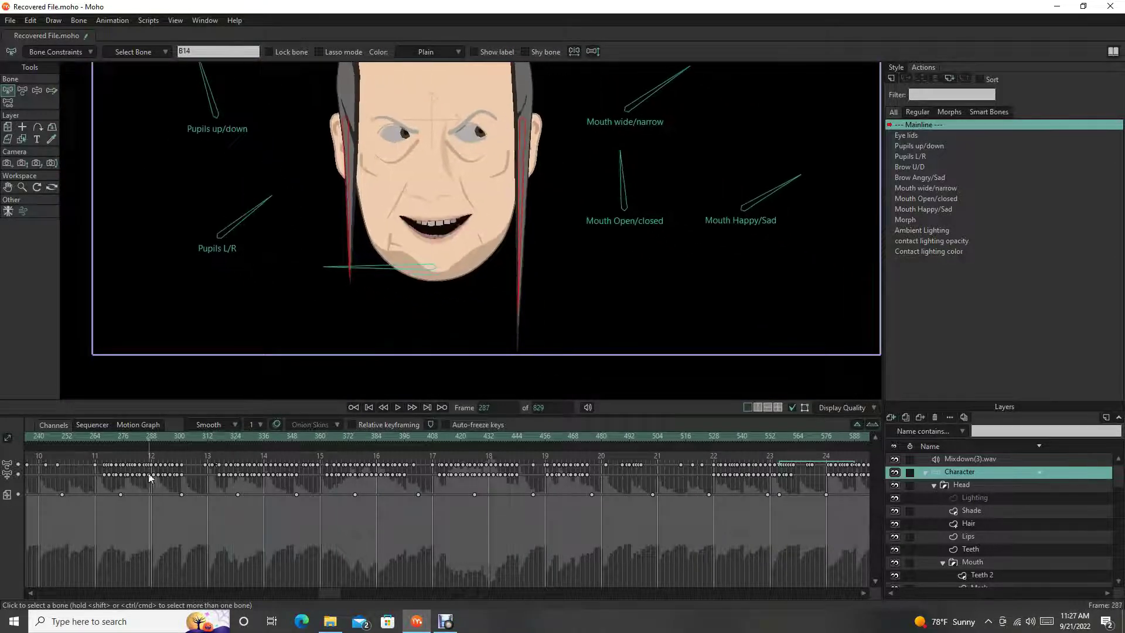
left_click(397, 408)
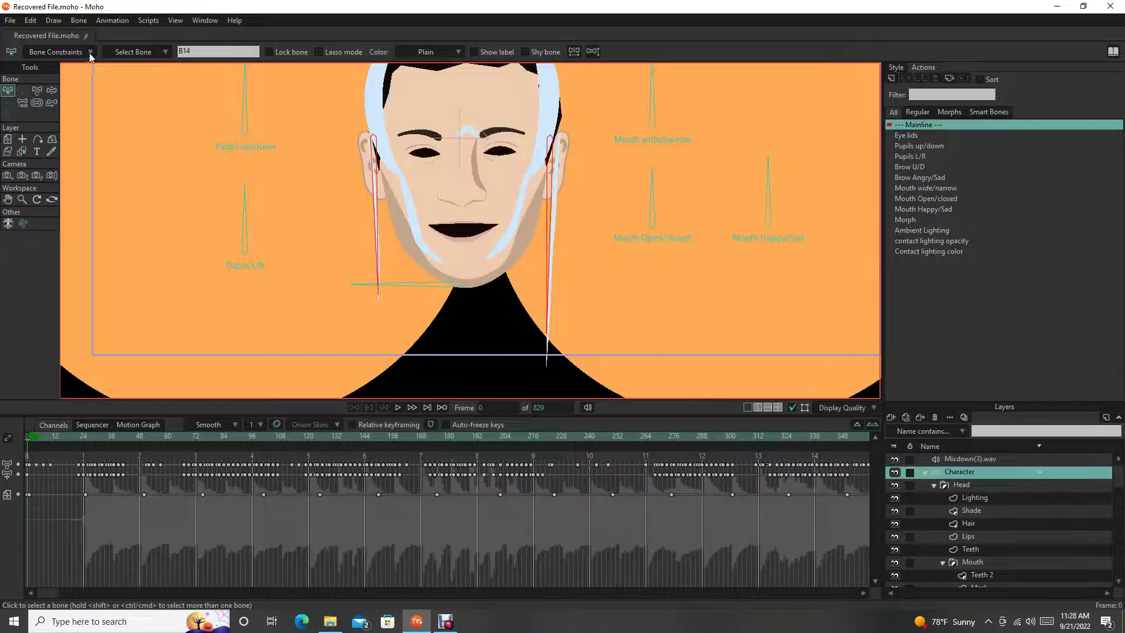
- Try the Wind option in the bone dynamics of both hair strand bones
left_click(89, 54)
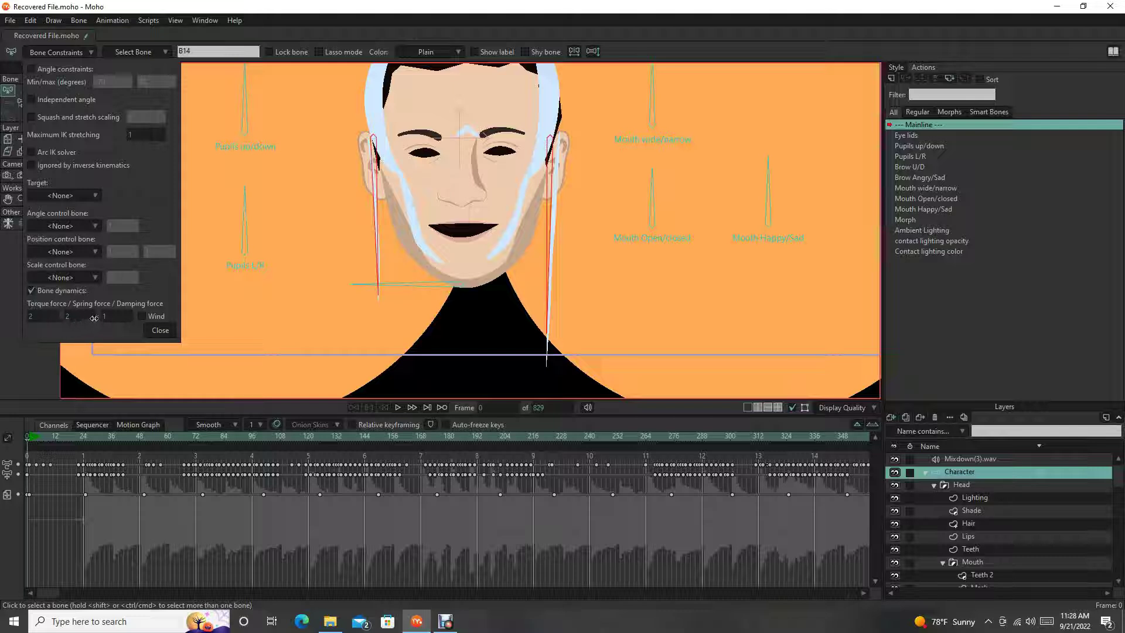
left_click(142, 317)
left_click(144, 318)
left_click(170, 331)
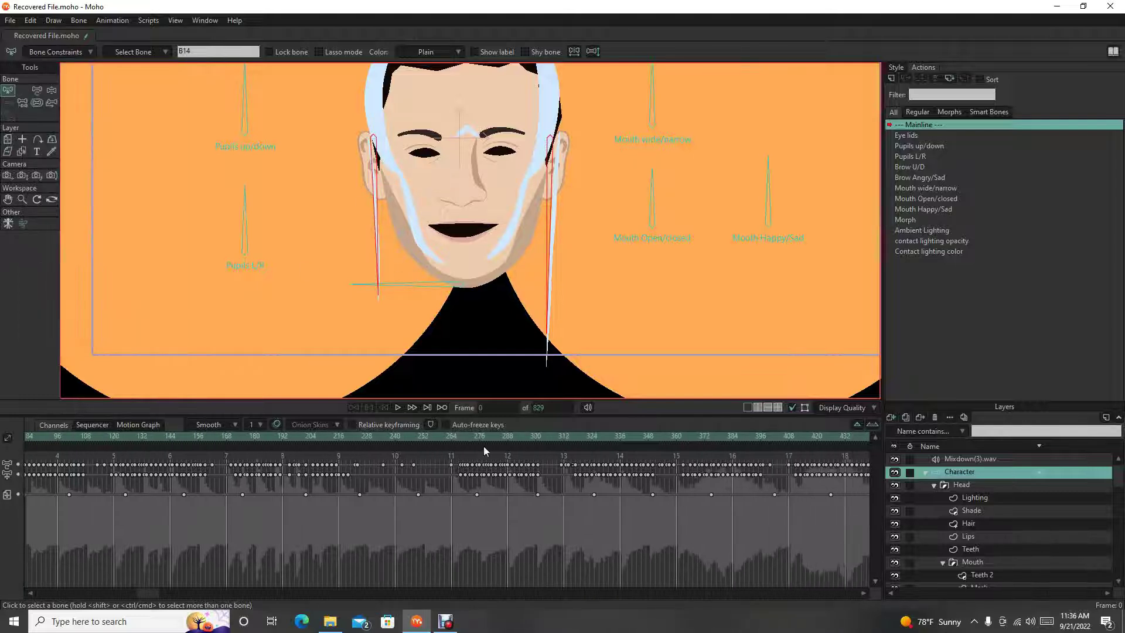
- Play the animation from frame 200 to check how both hair strands swing with the head movement
left_click_drag(507, 439, 303, 466)
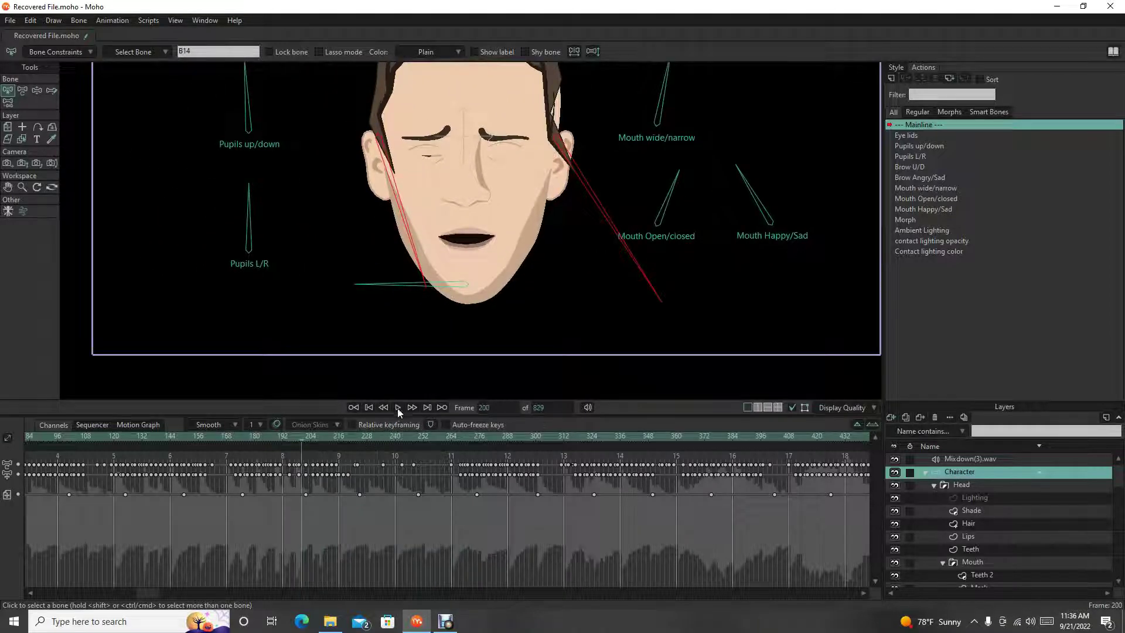
left_click(397, 407)
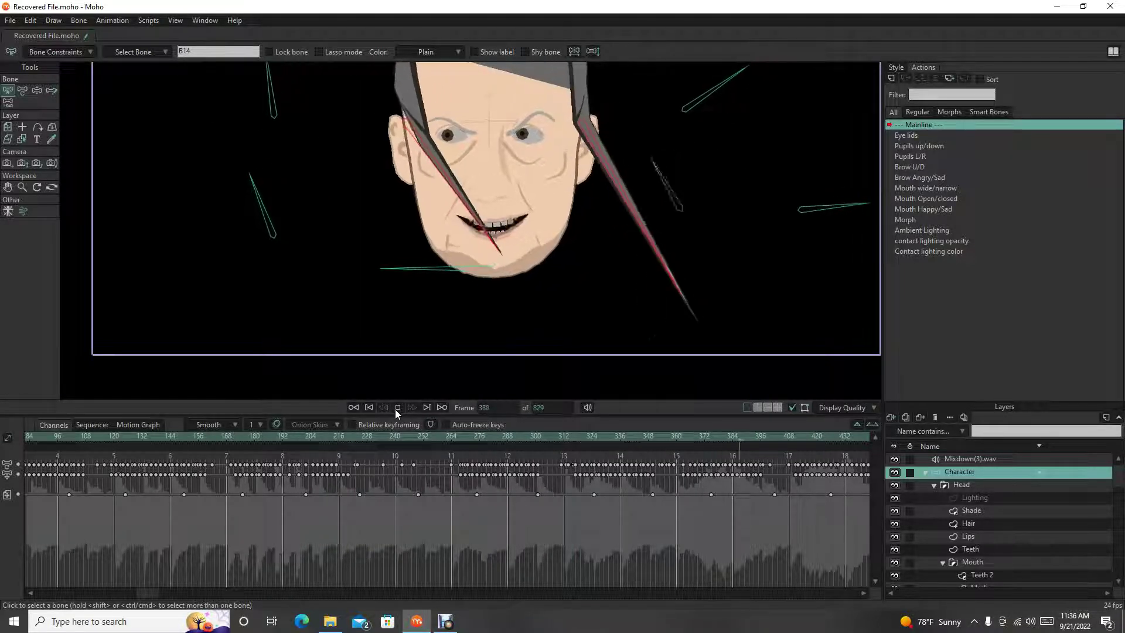
- Stop playback and set the wind strength to 10 at frame 458 with the Wind tool
left_click(395, 409)
scroll(502, 311, "up", 3)
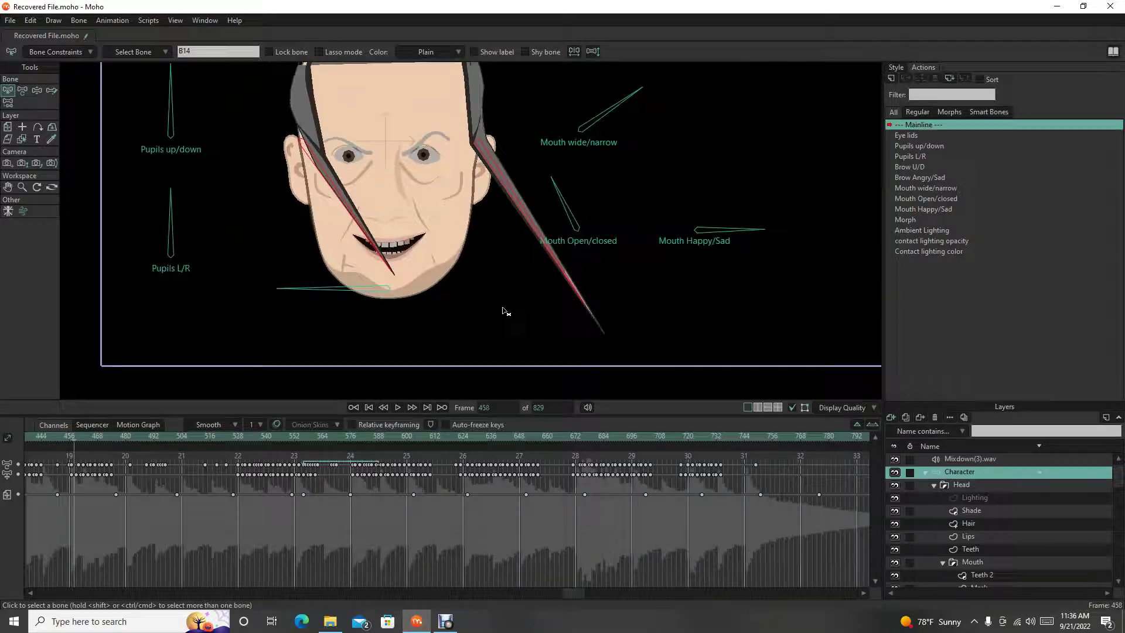
scroll(523, 344, "down", 3)
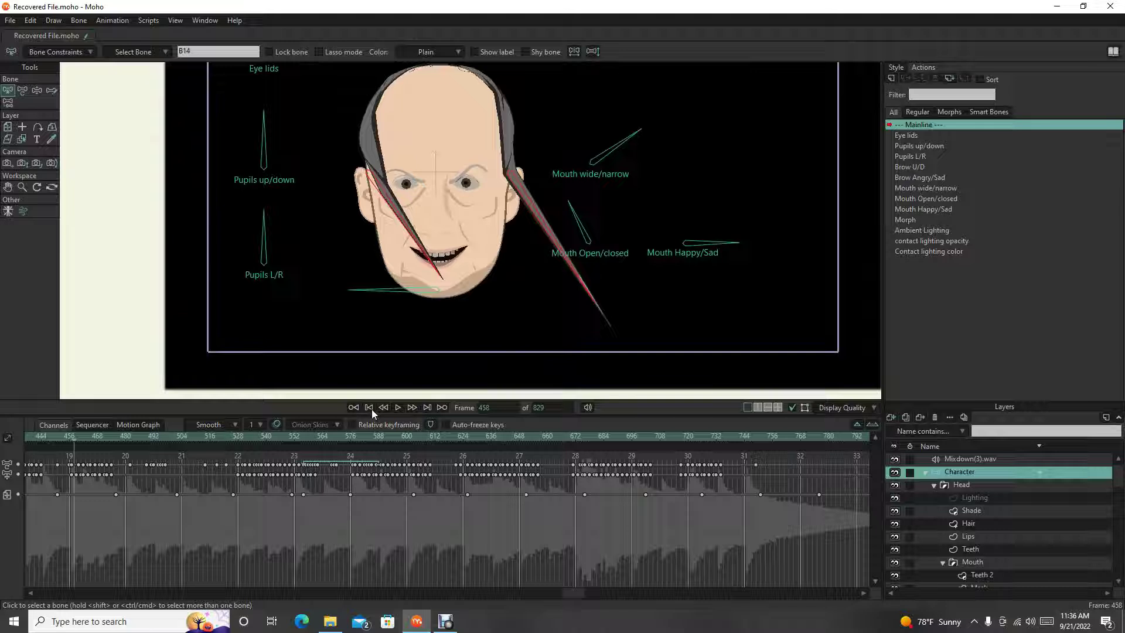
left_click(23, 214)
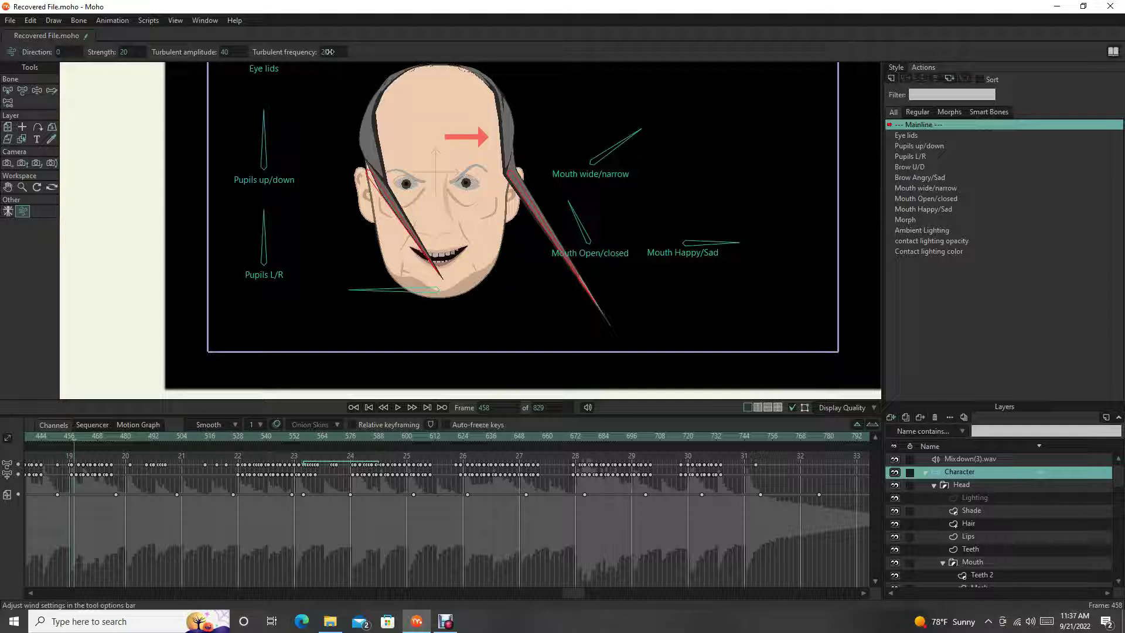
left_click(132, 54)
type("10")
key("Return")
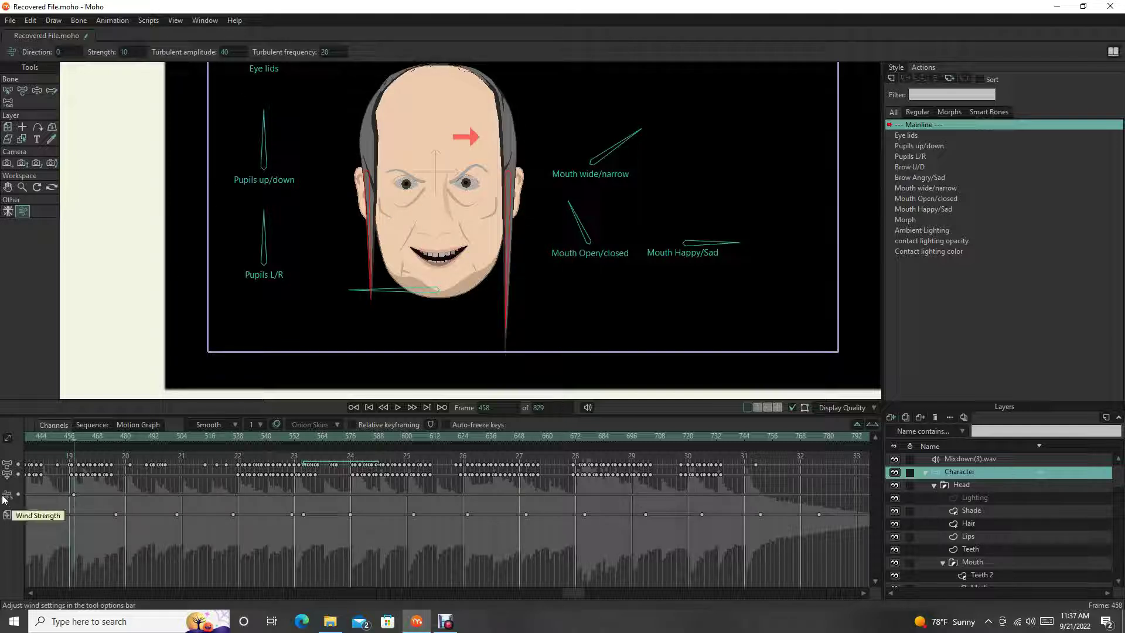
- Scrub back through the earlier frames to check how the wind strength affects the hair strands
left_click_drag(574, 592, 428, 593)
left_click_drag(403, 437, 143, 441)
left_click_drag(218, 516, 349, 561)
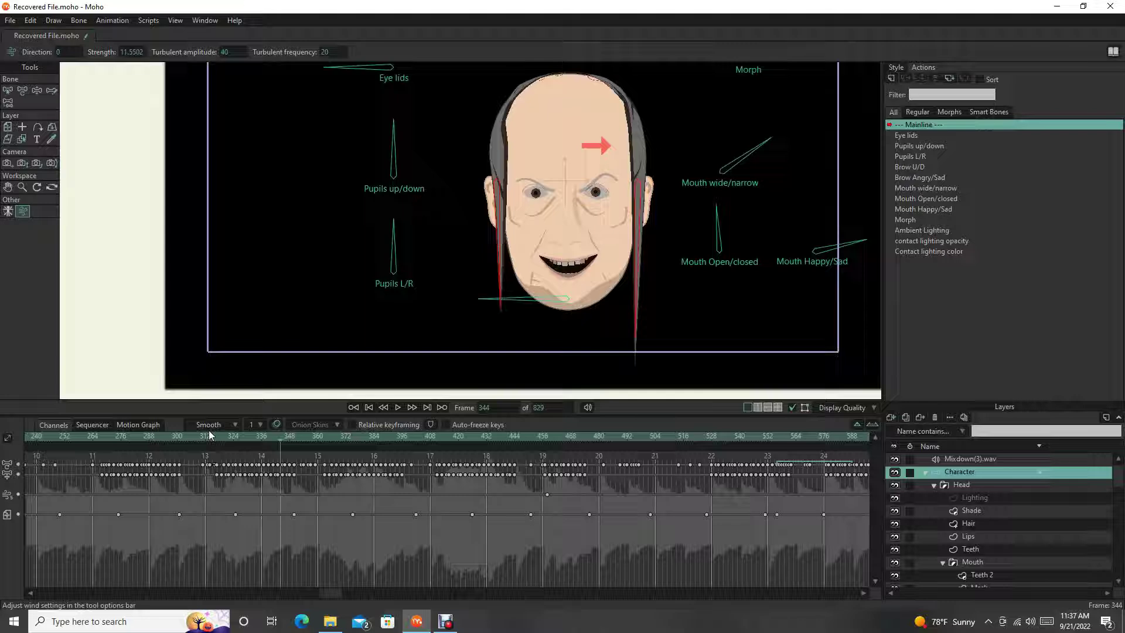
left_click_drag(239, 435, 106, 447)
scroll(185, 530, "up", 5)
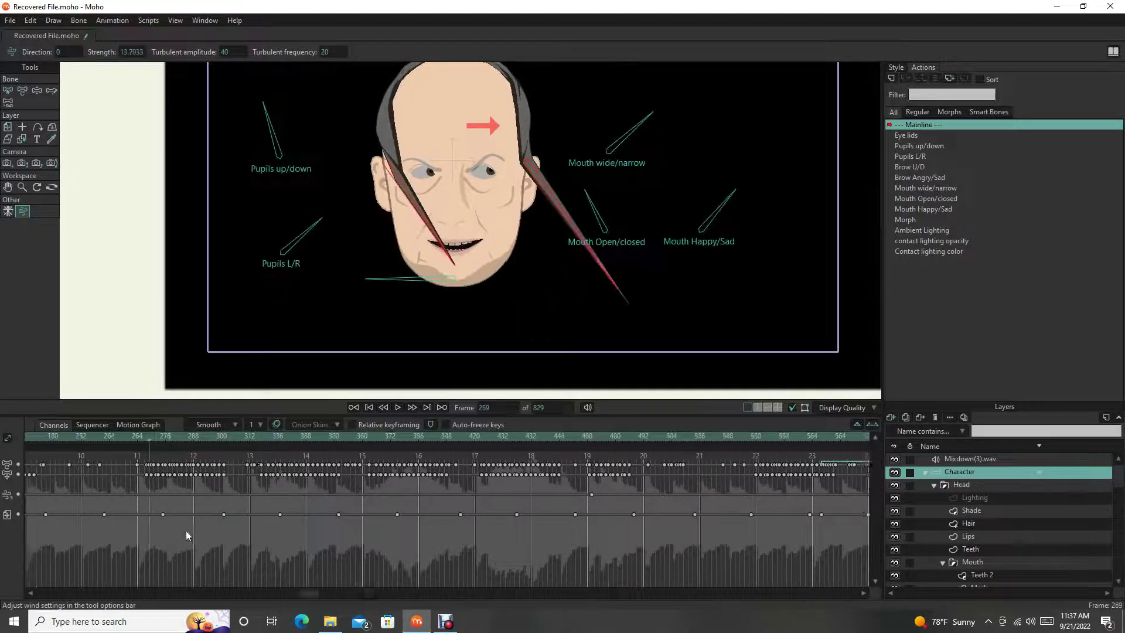
- Move the Wind Strength keyframe from frame 458 to frame 264 and check the hair strands on the frames after it
left_click_drag(385, 462, 381, 494)
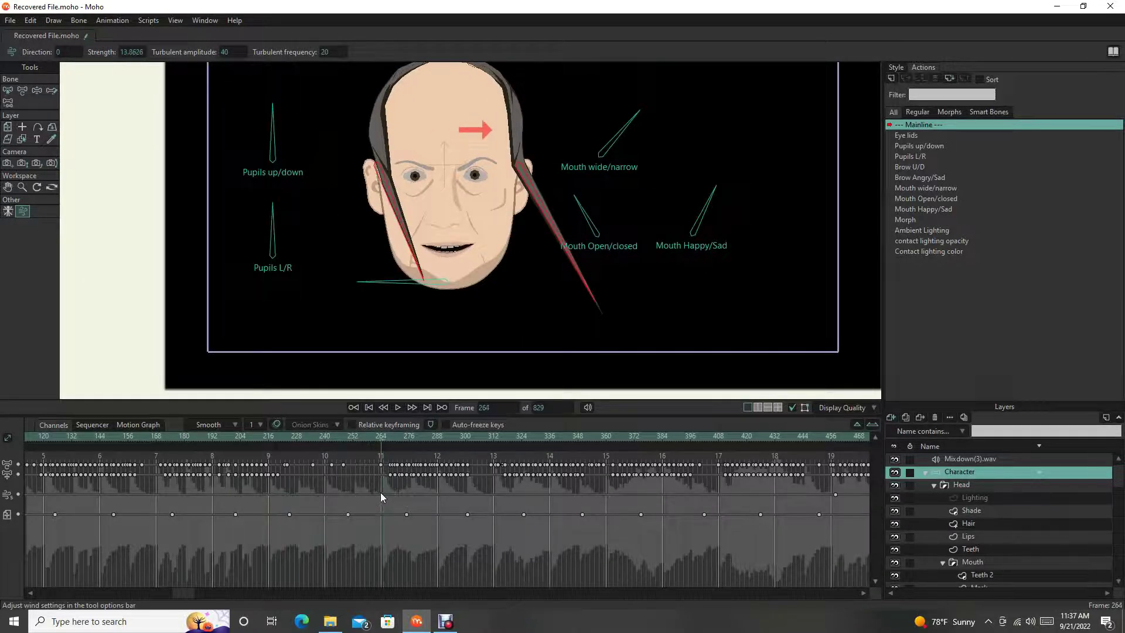
scroll(689, 549, "down", 2)
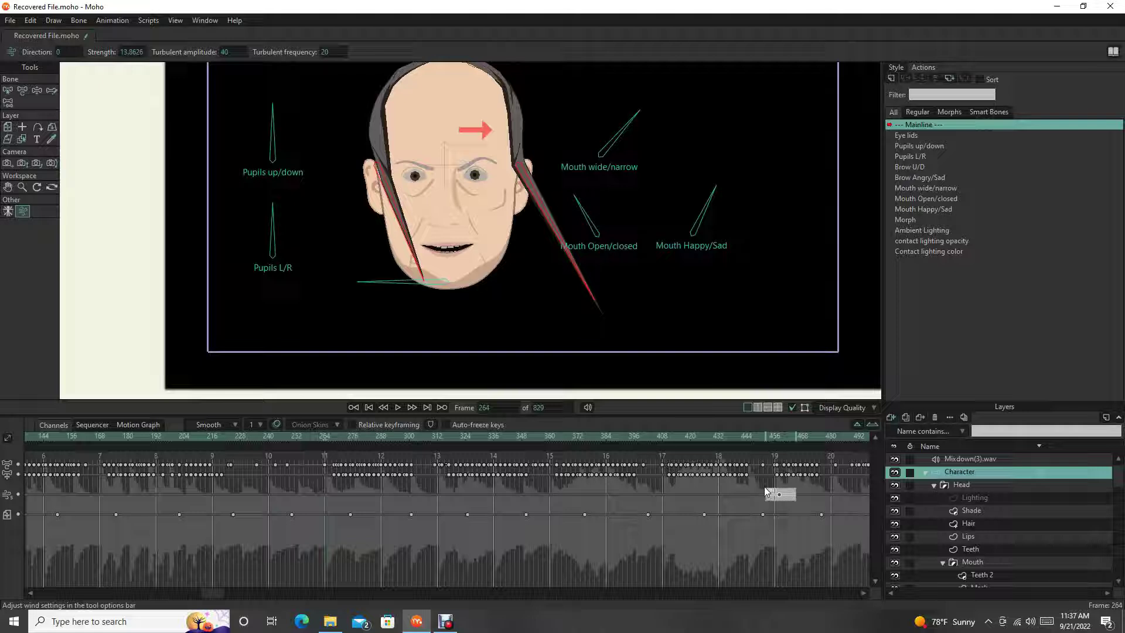
left_click(778, 495)
left_click_drag(779, 495, 437, 494)
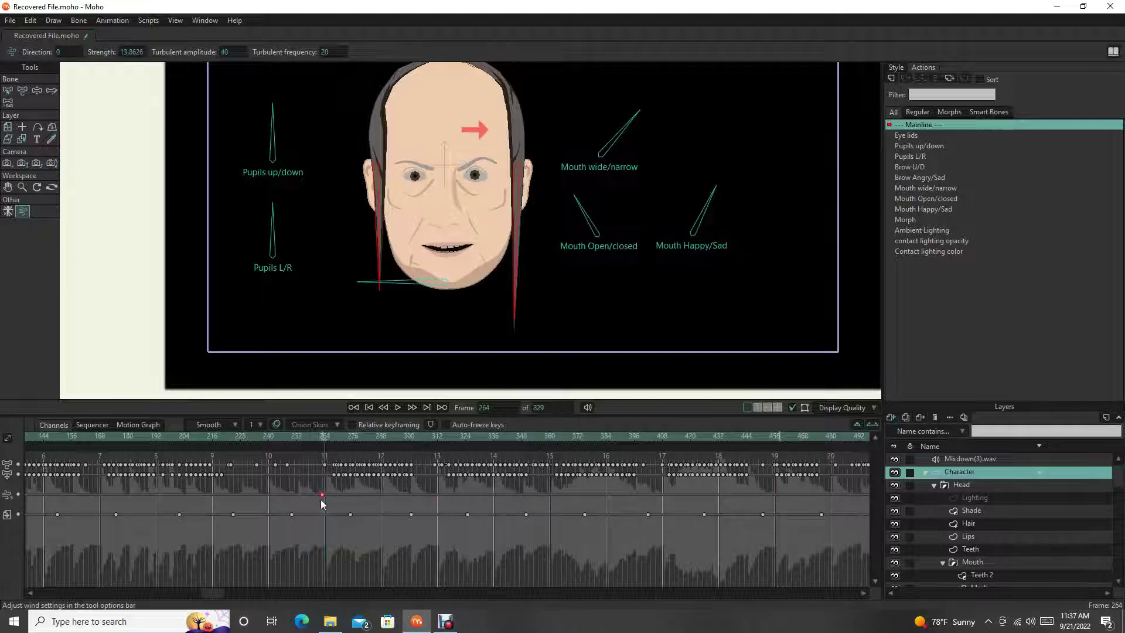
left_click(234, 436)
left_click(365, 436)
scroll(276, 532, "up", 5)
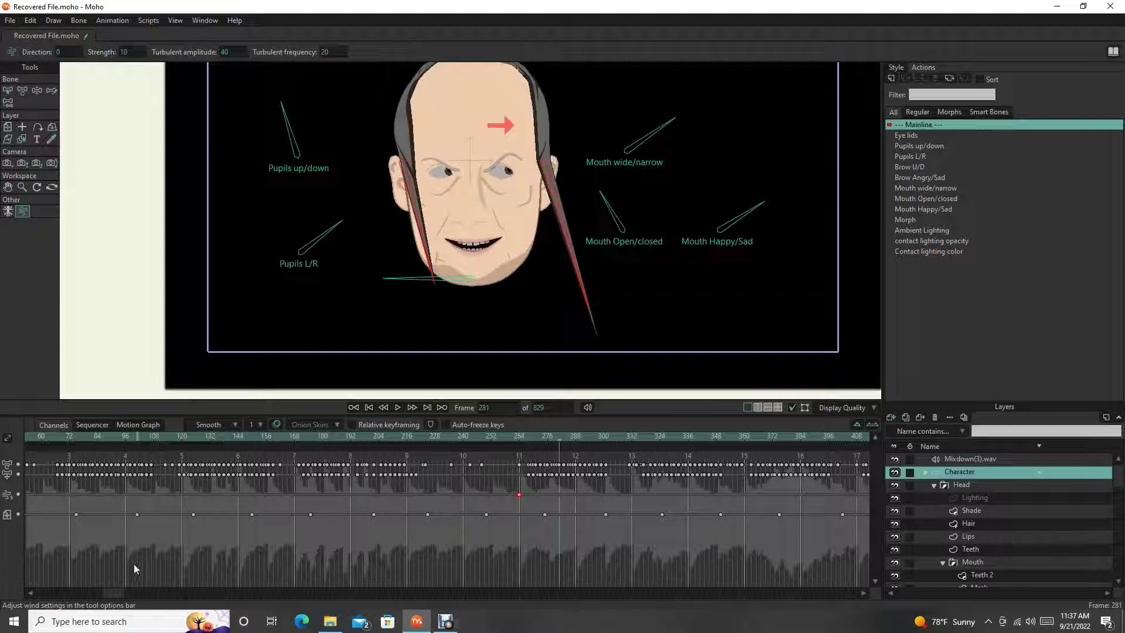
- Set the wind strength to 0 at frame 0 and play the animation
left_click_drag(104, 602, 1, 587)
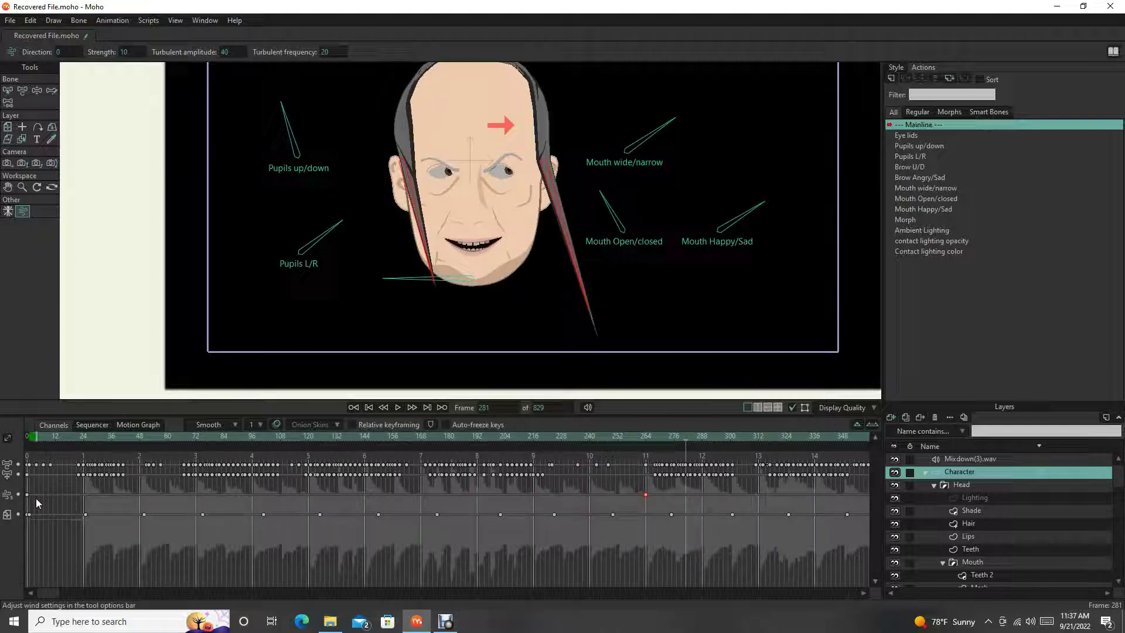
left_click(25, 438)
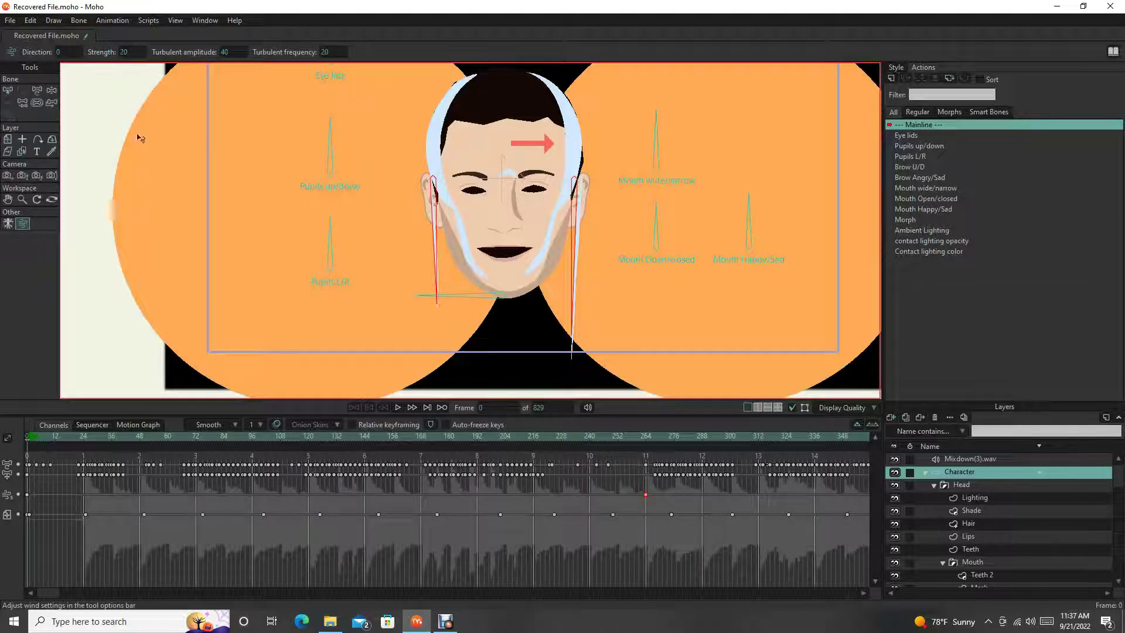
left_click(129, 52)
type("0")
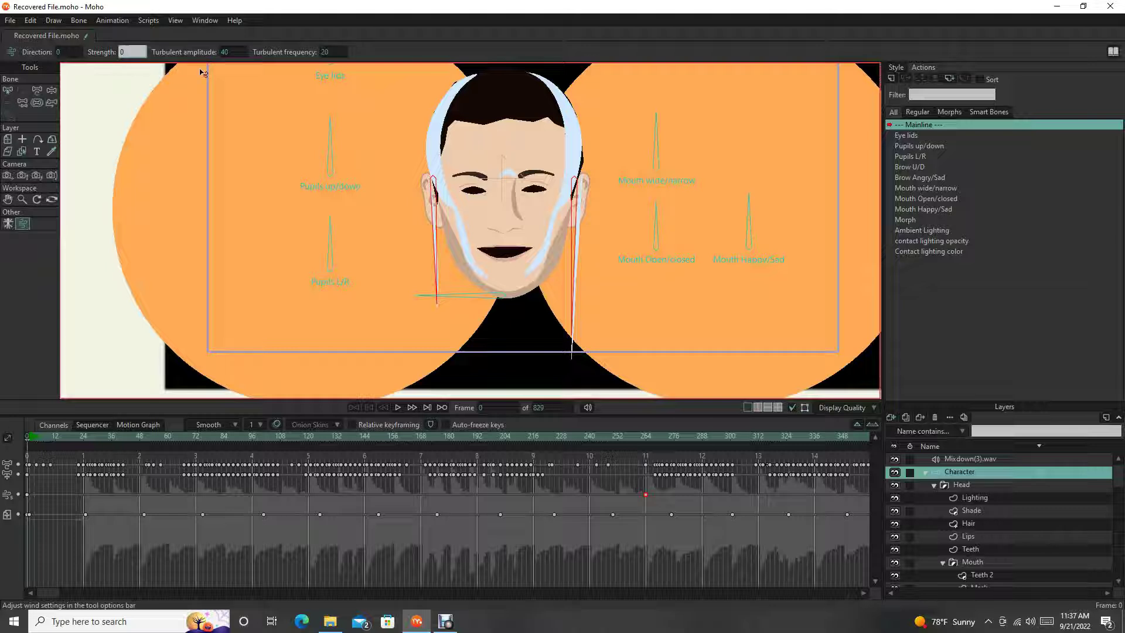
key("Return")
left_click(397, 407)
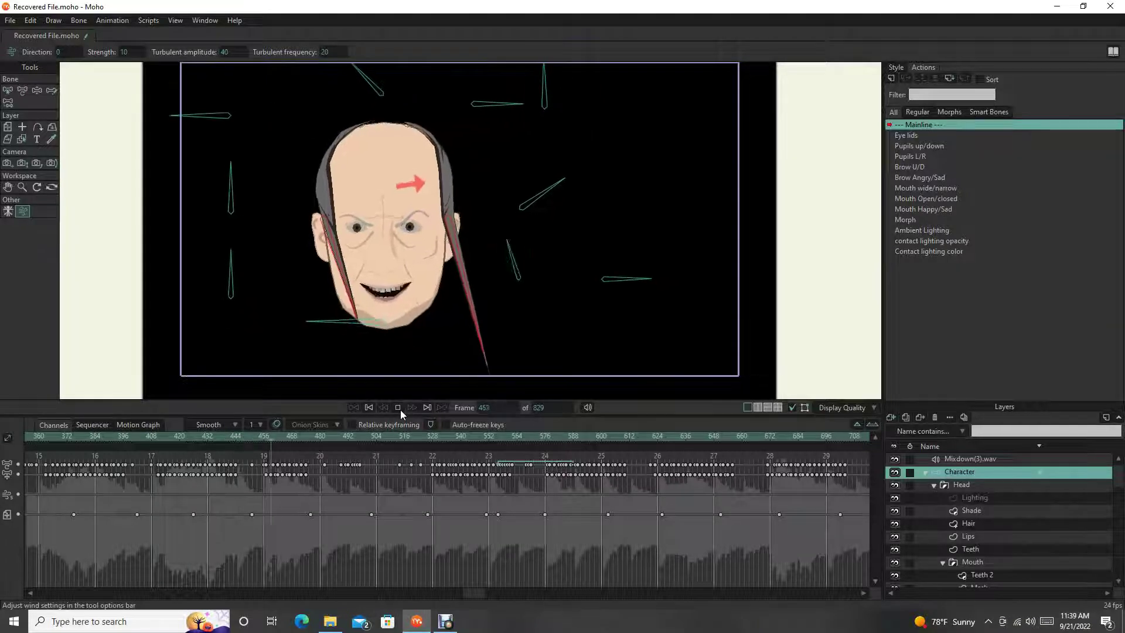
- Set the particle direction of the Flame 3 layer in the Flame 2 group to 180.73 degrees and scrub to check the flames
mouse_move(451, 625)
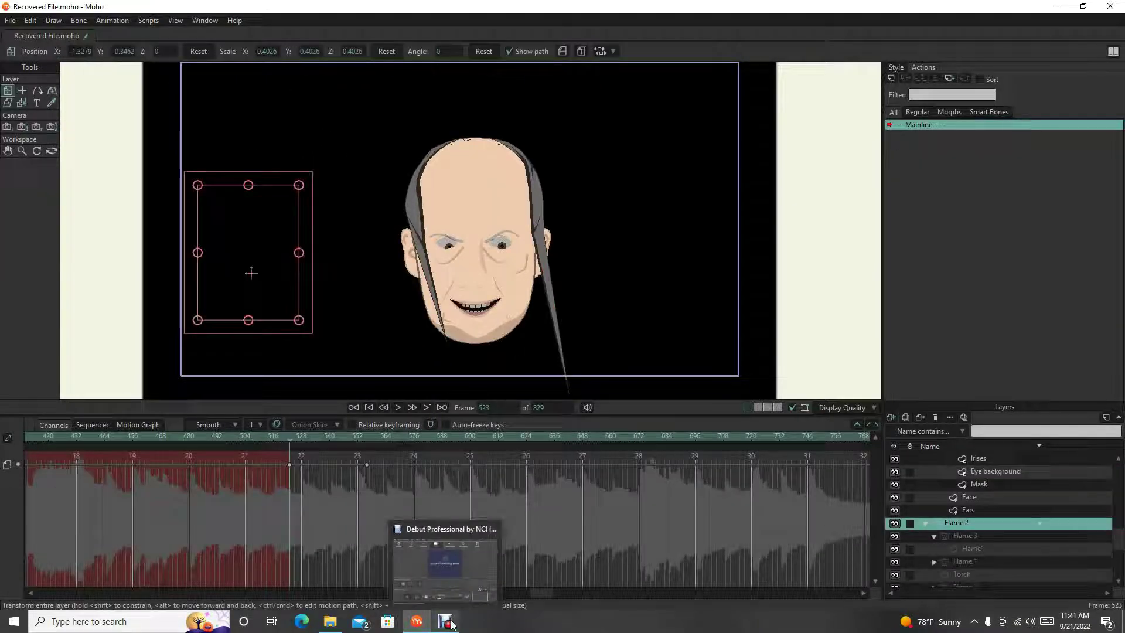
left_click(984, 538)
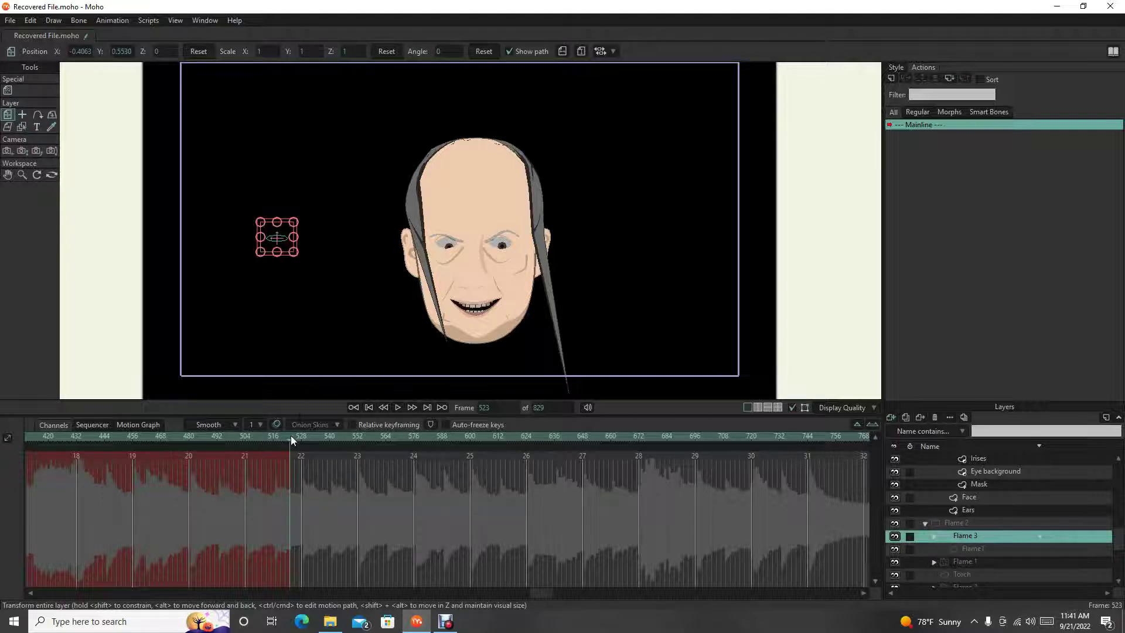
left_click(7, 90)
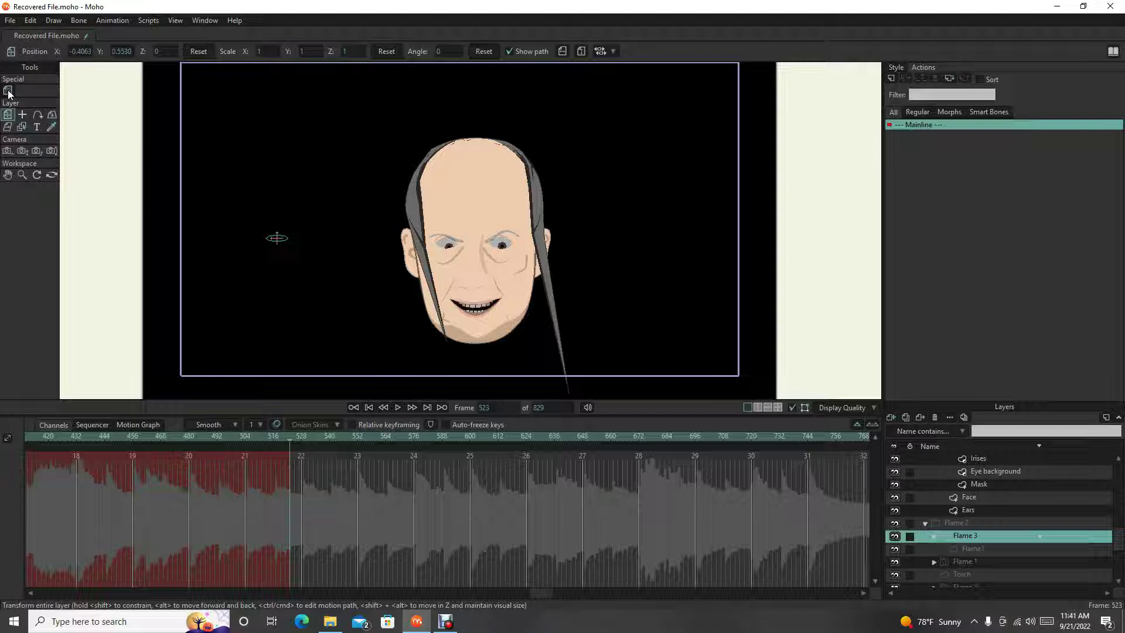
left_click(140, 49)
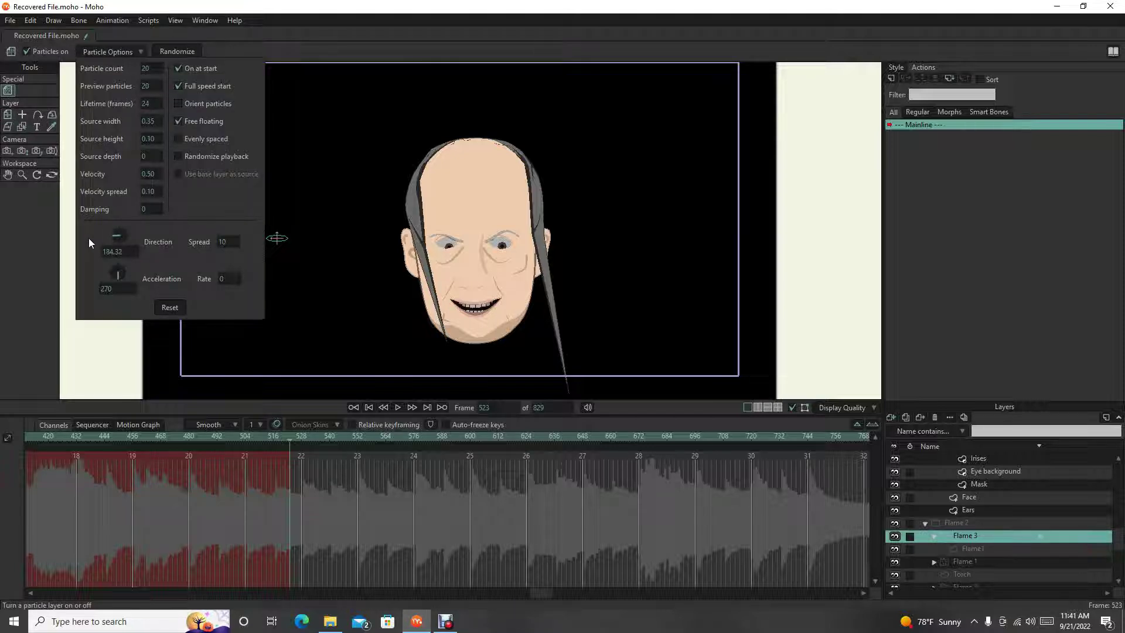
left_click_drag(81, 232, 75, 235)
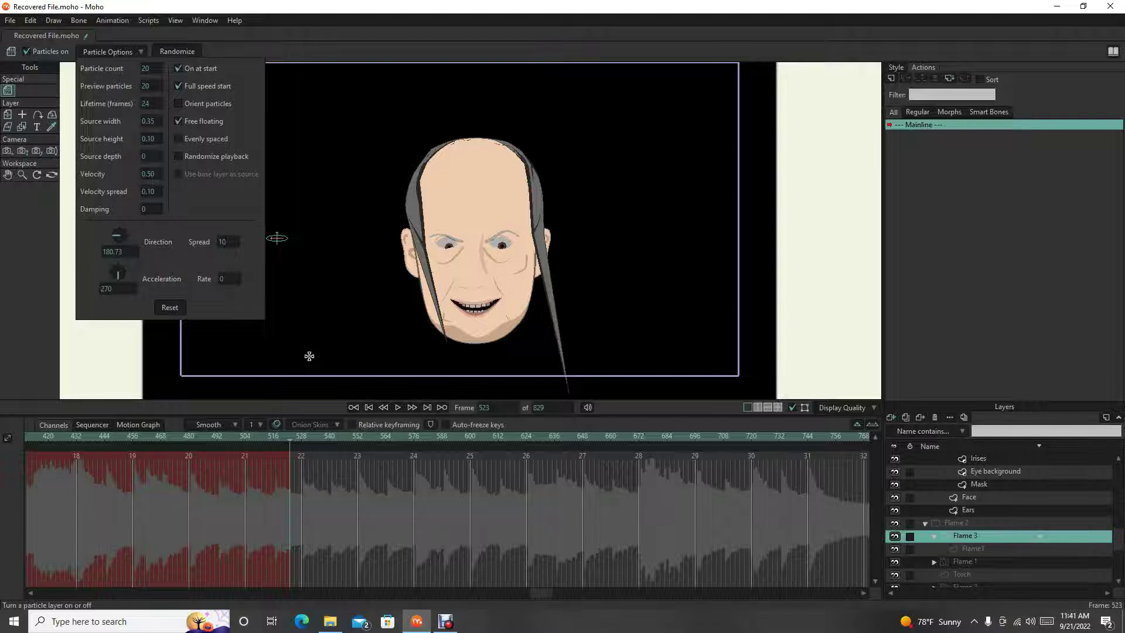
left_click(251, 50)
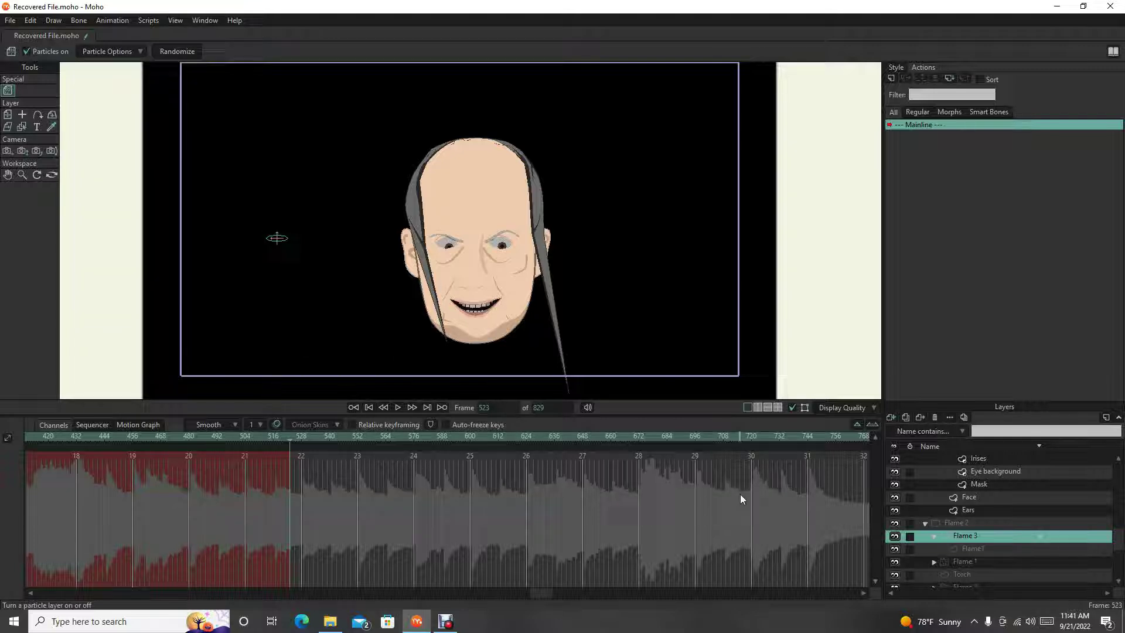
left_click_drag(296, 444, 370, 443)
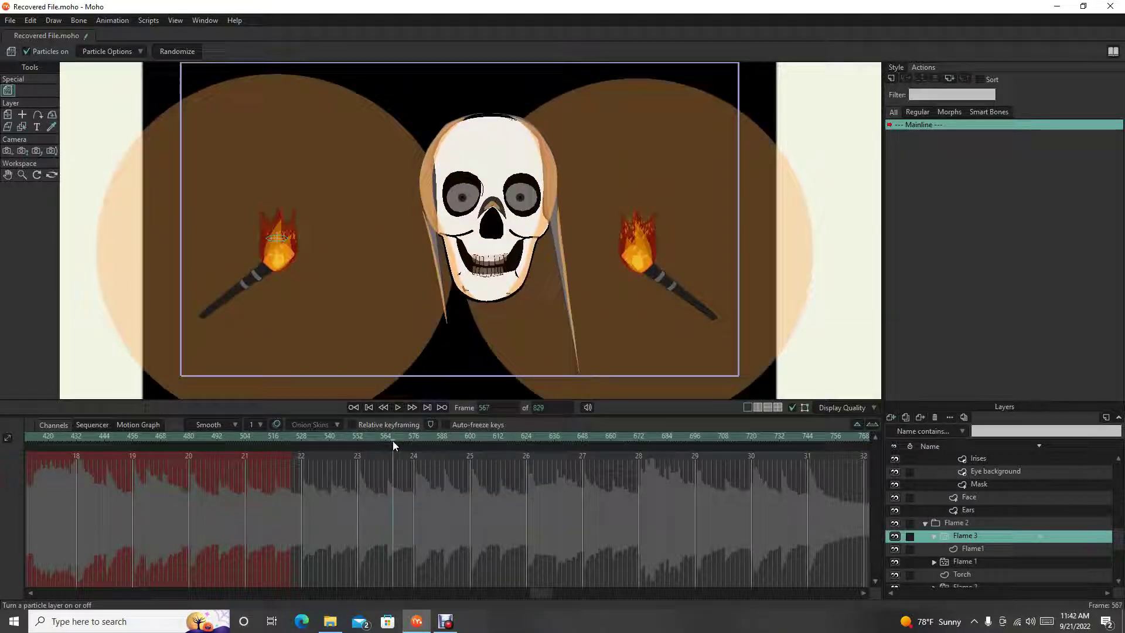
left_click_drag(393, 440, 293, 453)
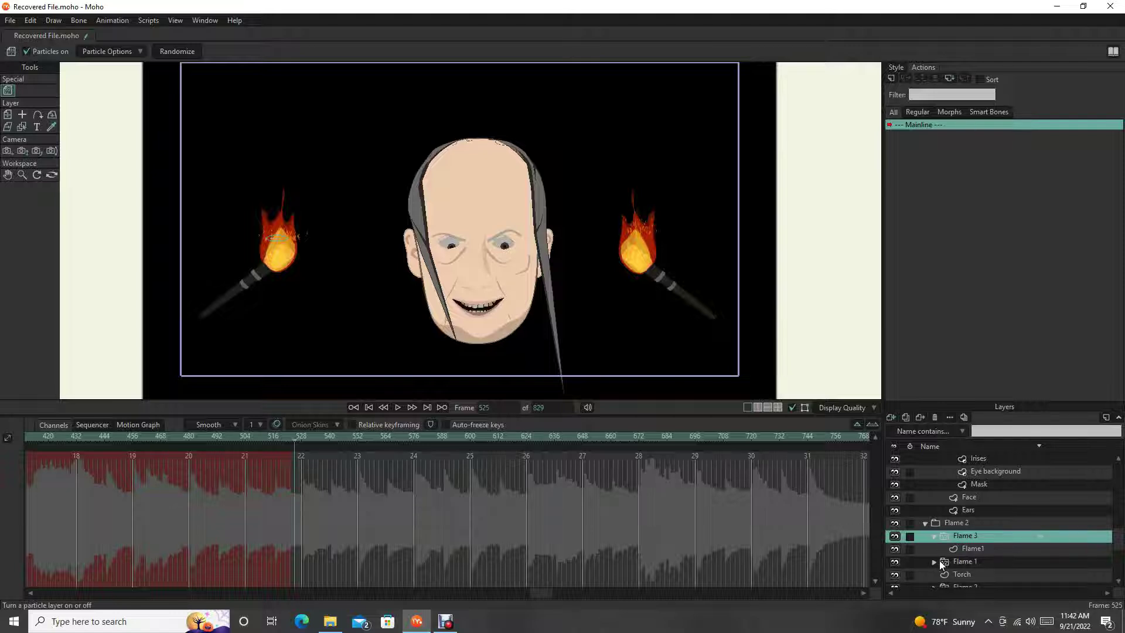
- Set the particle direction of the Flame 3 layer in the Flame 1 group to 0 degrees
scroll(965, 560, "down", 2)
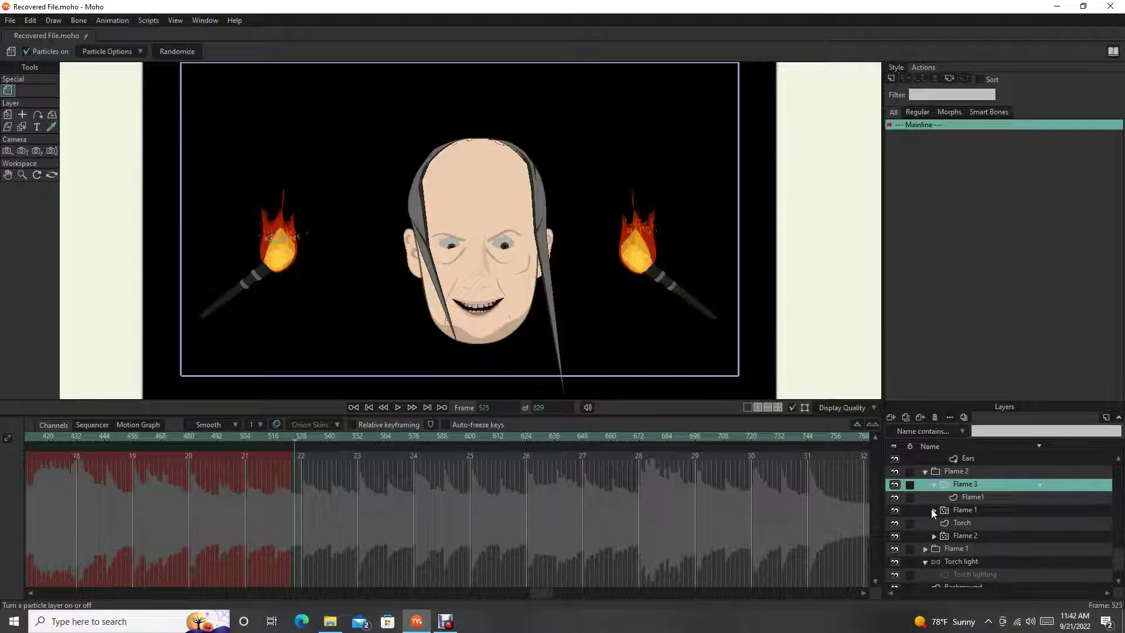
left_click(925, 472)
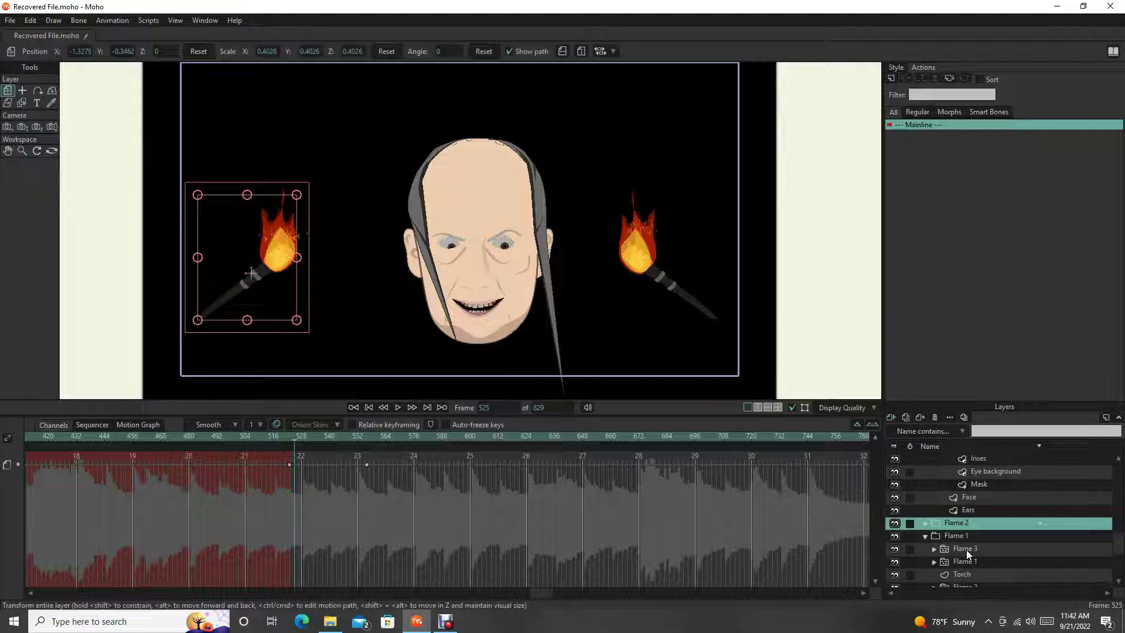
left_click(966, 550)
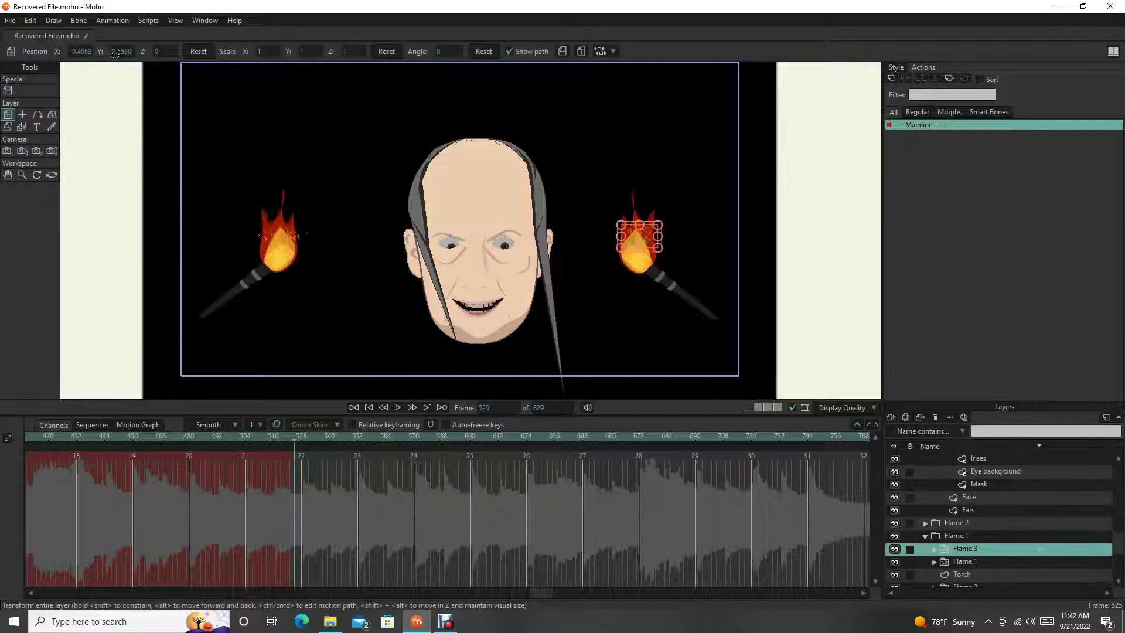
left_click(7, 91)
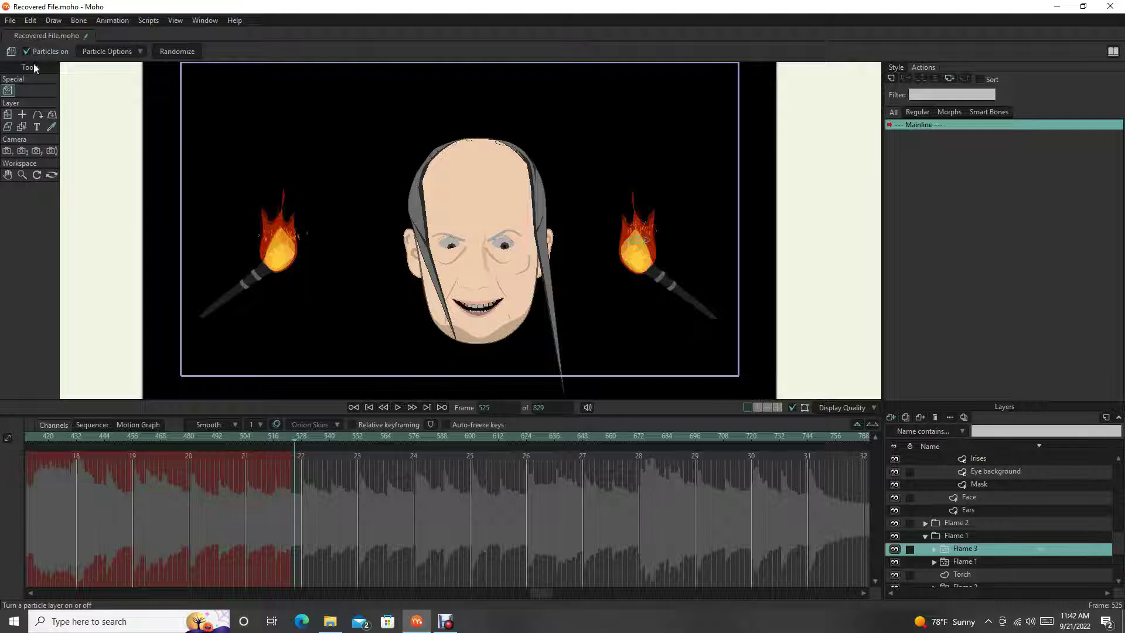
left_click(121, 51)
left_click_drag(121, 246, 156, 234)
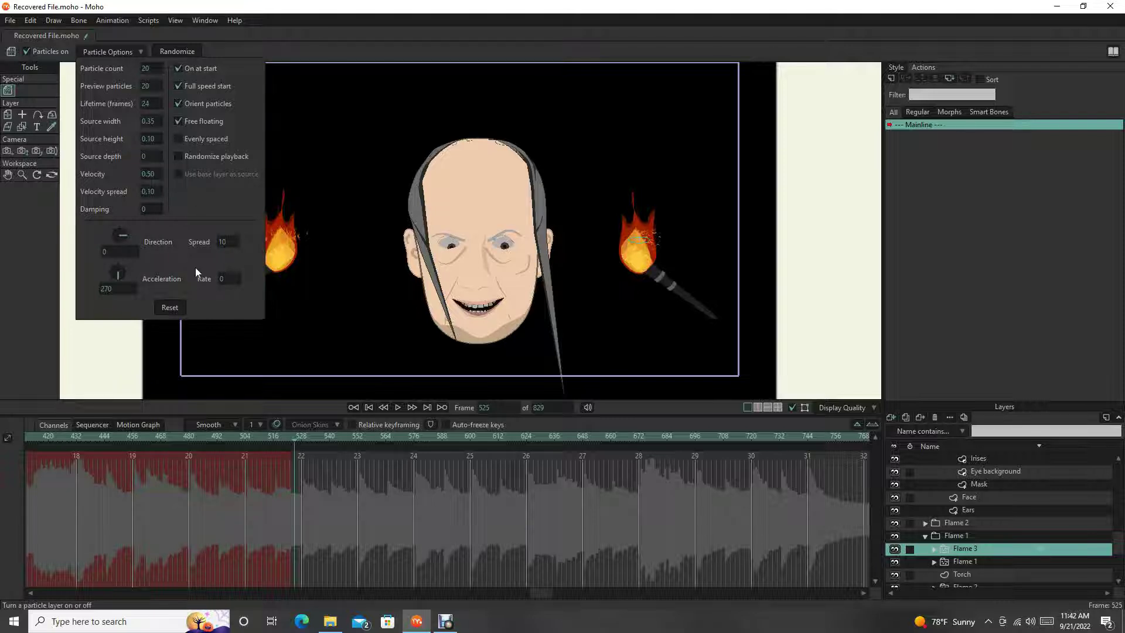
left_click(266, 50)
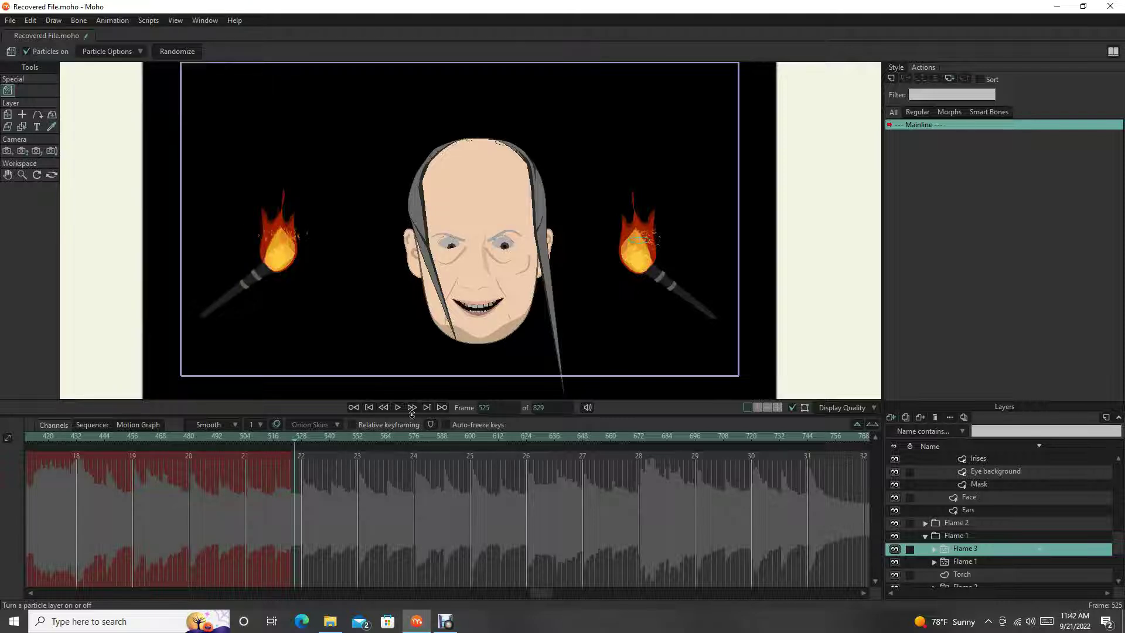
- Play the animation from frame 525 and scrub onward to check the torch particles and swinging hair
left_click(396, 407)
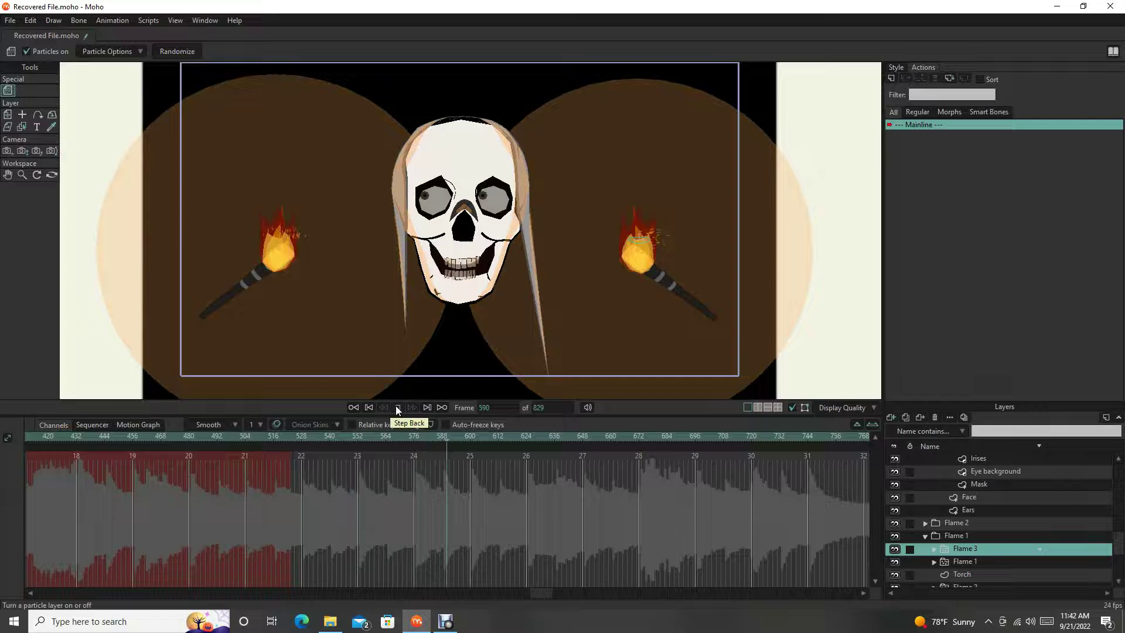
left_click(395, 407)
mouse_move(308, 434)
left_mouse_down()
mouse_move(479, 459)
mouse_move(702, 459)
left_mouse_up()
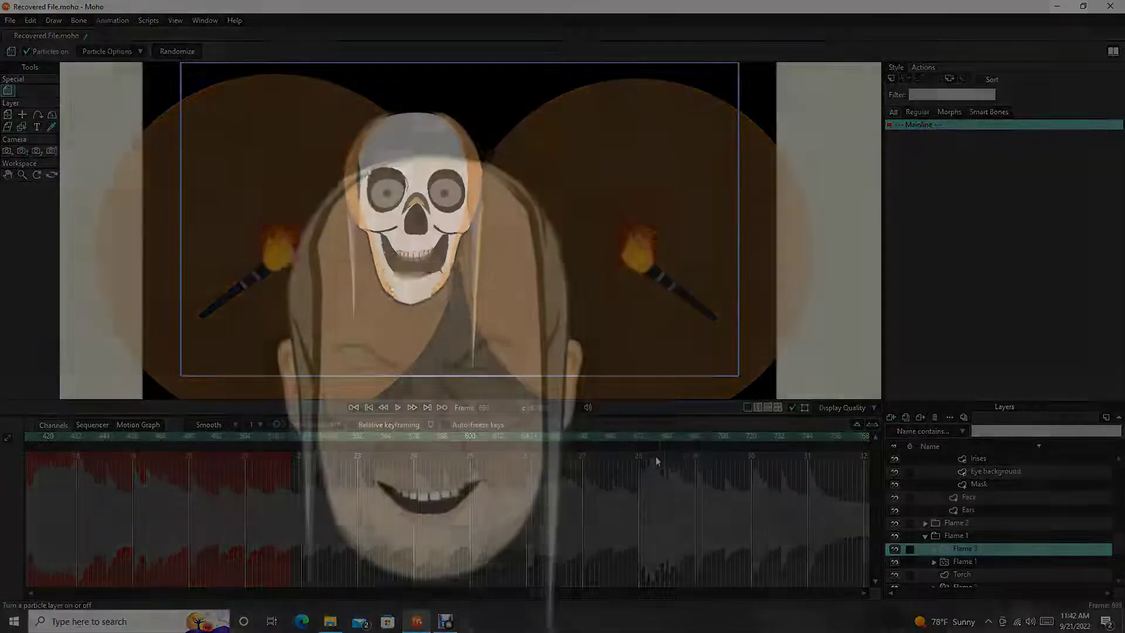